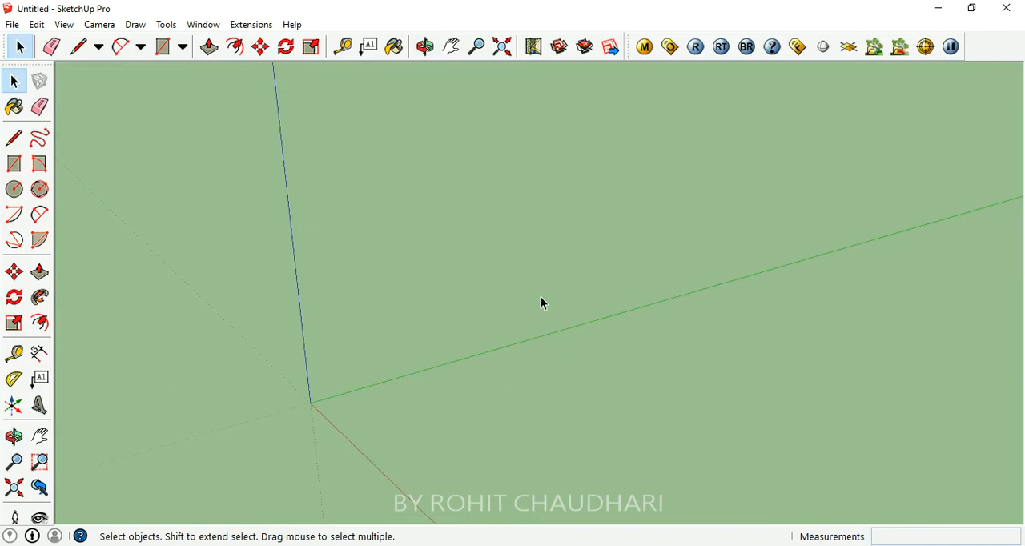
- Draw a 10' by 10' rectangle on the ground starting at the origin
{"action": "left_click", "coordinate": [163, 47]}
{"action": "left_click", "coordinate": [311, 400]}
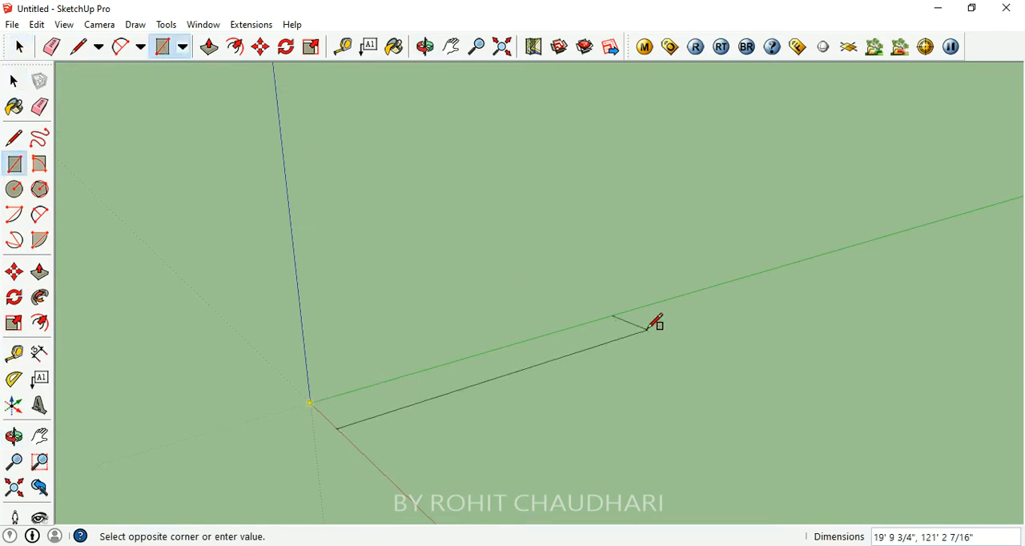
{"action": "middle_click_drag", "start_coordinate": [422, 321], "coordinate": [710, 339]}
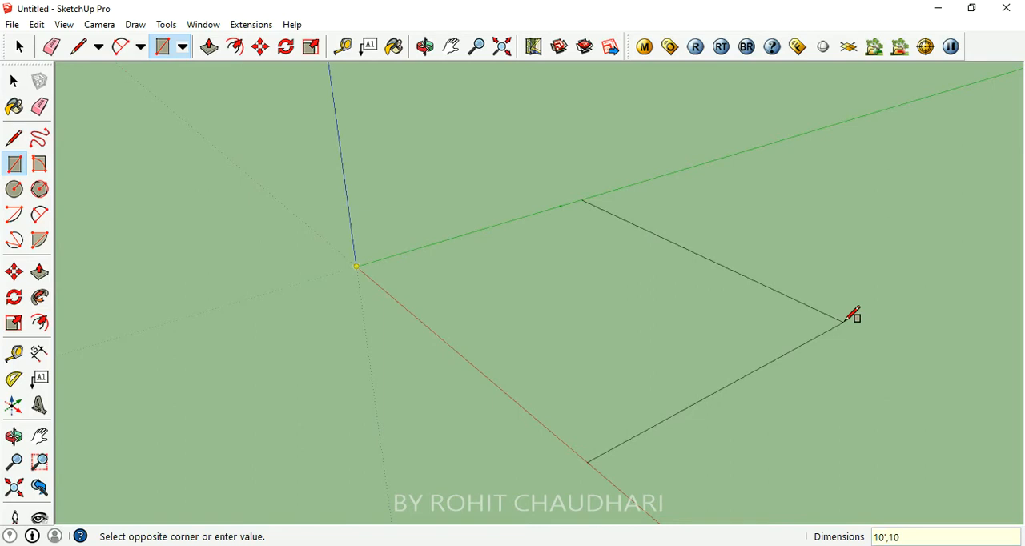
{"action": "type", "text": "'"}
{"action": "key", "text": "Return"}
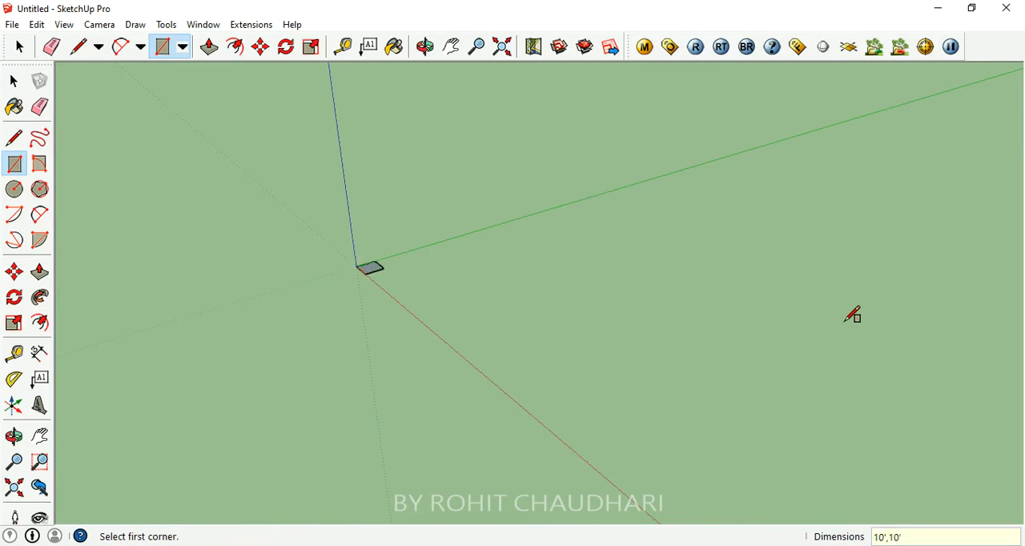
- Offset the square's outline inward to form a narrow border around the floor
{"action": "scroll", "coordinate": [496, 259], "scroll_direction": "up", "scroll_amount": 4}
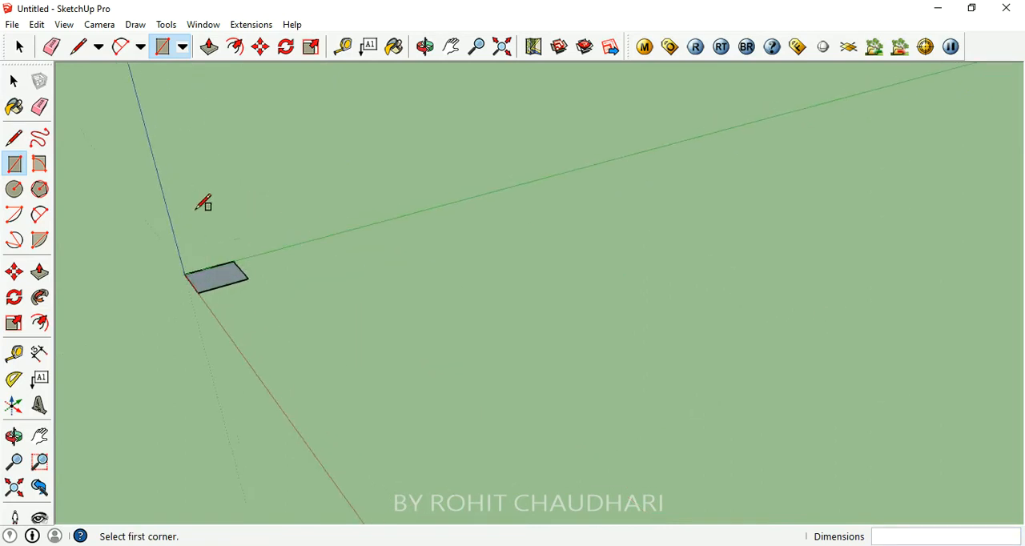
{"action": "scroll", "coordinate": [168, 253], "scroll_direction": "up", "scroll_amount": 3}
{"action": "scroll", "coordinate": [250, 304], "scroll_direction": "up", "scroll_amount": 5}
{"action": "scroll", "coordinate": [629, 345], "scroll_direction": "down", "scroll_amount": 2}
{"action": "scroll", "coordinate": [427, 297], "scroll_direction": "up", "scroll_amount": 3}
{"action": "middle_click_drag", "start_coordinate": [428, 297], "coordinate": [654, 347]}
{"action": "scroll", "coordinate": [617, 314], "scroll_direction": "up", "scroll_amount": 3}
{"action": "middle_click_drag", "start_coordinate": [617, 314], "coordinate": [638, 344]}
{"action": "left_click", "coordinate": [236, 50]}
{"action": "scroll", "coordinate": [507, 267], "scroll_direction": "down", "scroll_amount": 4}
{"action": "left_click", "coordinate": [507, 267]}
{"action": "scroll", "coordinate": [534, 210], "scroll_direction": "up", "scroll_amount": 5}
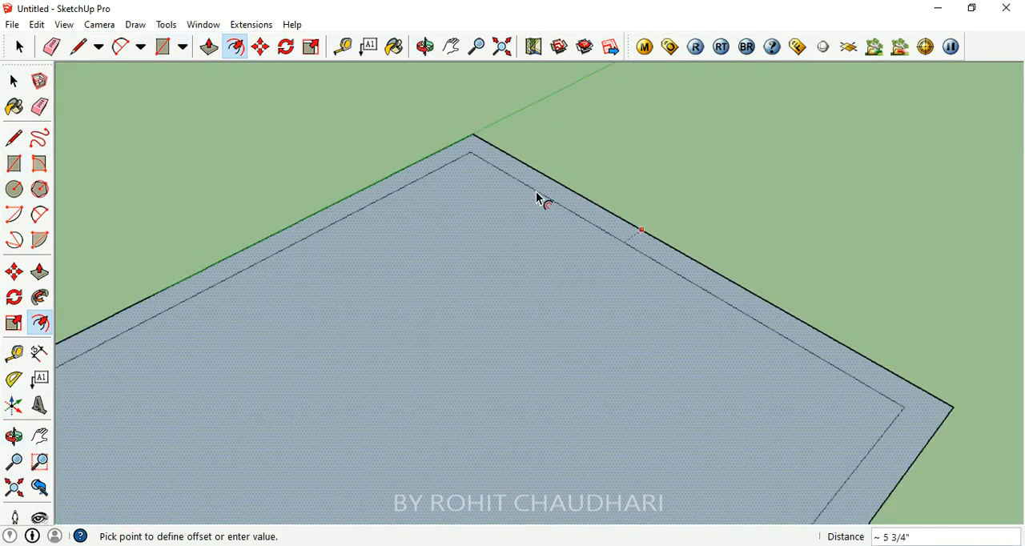
{"action": "left_click", "coordinate": [538, 198]}
{"action": "scroll", "coordinate": [656, 210], "scroll_direction": "down", "scroll_amount": 2}
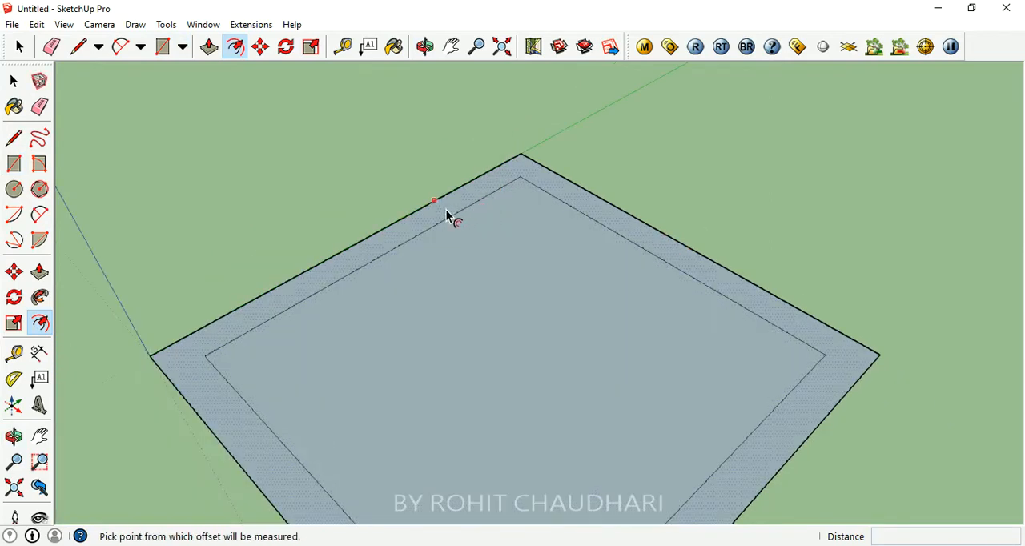
- Draw diagonal lines joining the outer and inner corners at the border's two opposite side corners, splitting off the rear half
{"action": "left_click", "coordinate": [87, 41]}
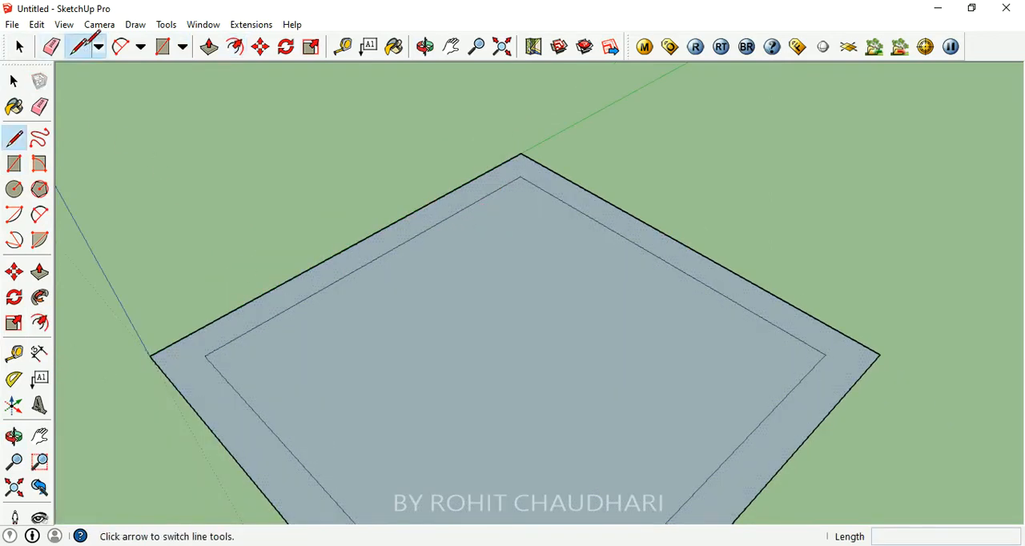
{"action": "middle_click_drag", "start_coordinate": [545, 297], "coordinate": [537, 172]}
{"action": "left_click", "coordinate": [145, 361]}
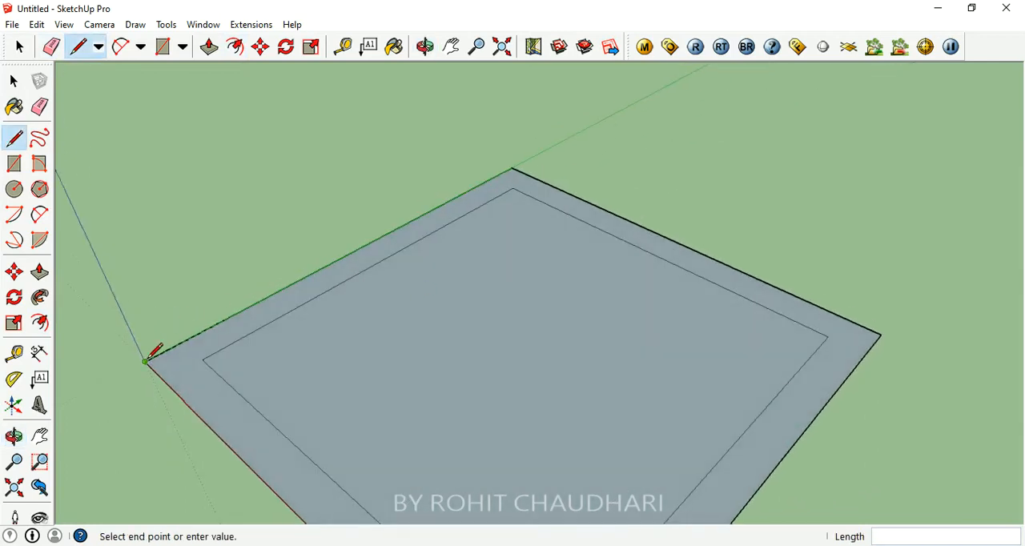
{"action": "left_click", "coordinate": [202, 360]}
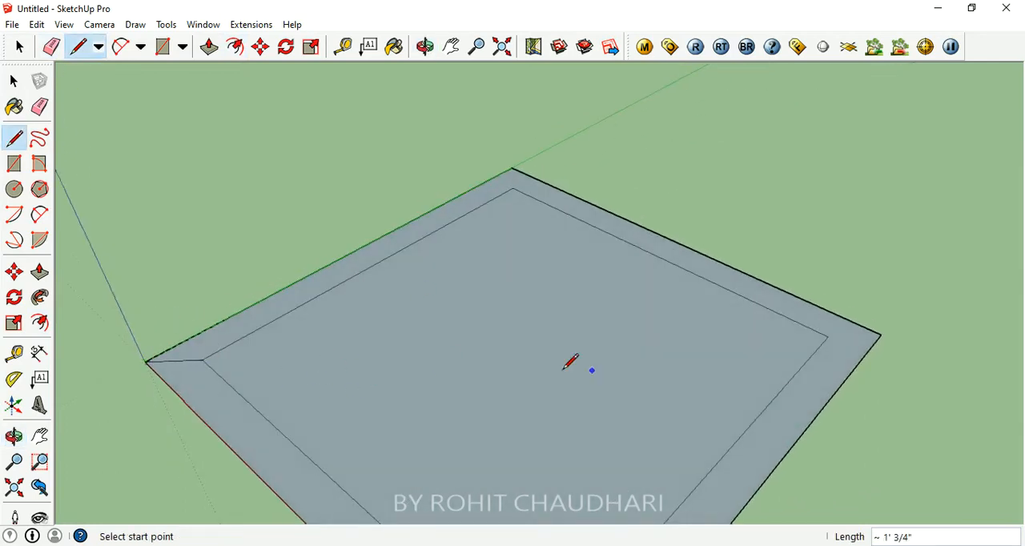
{"action": "left_click", "coordinate": [880, 334]}
{"action": "left_click", "coordinate": [828, 337]}
{"action": "scroll", "coordinate": [94, 391], "scroll_direction": "up", "scroll_amount": 5}
{"action": "scroll", "coordinate": [402, 297], "scroll_direction": "down", "scroll_amount": 7}
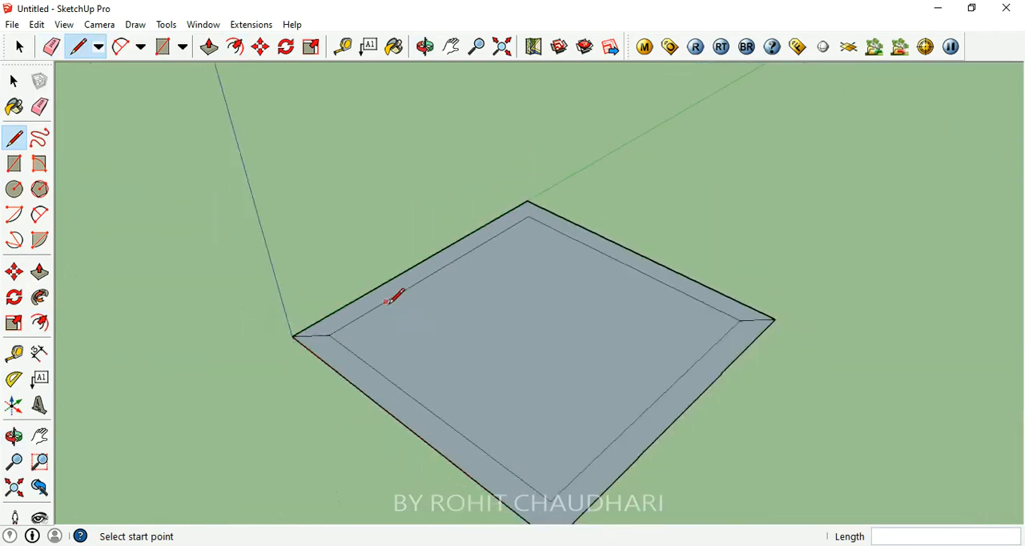
- Push/Pull the rear L-shaped half of the border up 10' to raise two adjoining walls
{"action": "scroll", "coordinate": [421, 251], "scroll_direction": "up", "scroll_amount": 3}
{"action": "left_click", "coordinate": [209, 47]}
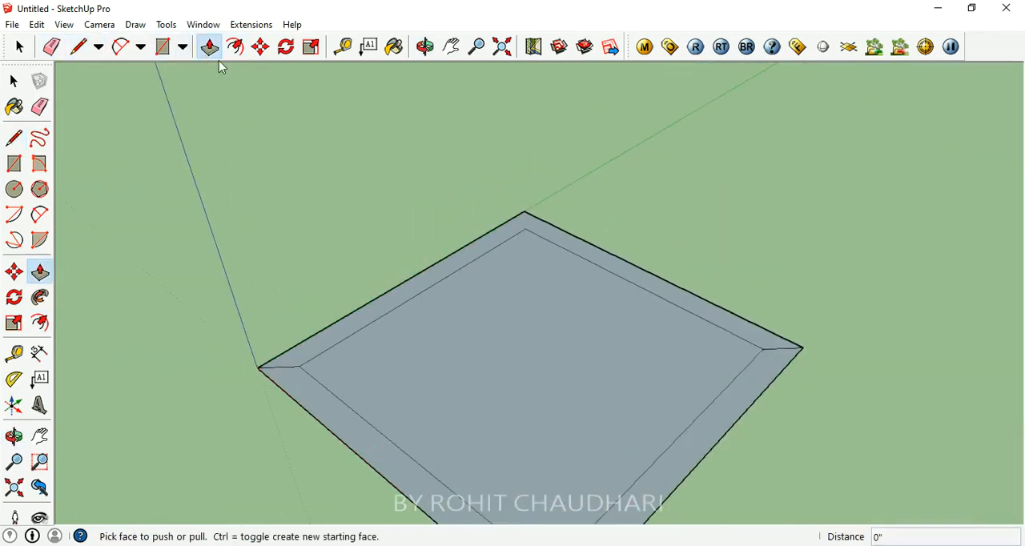
{"action": "left_click", "coordinate": [454, 270]}
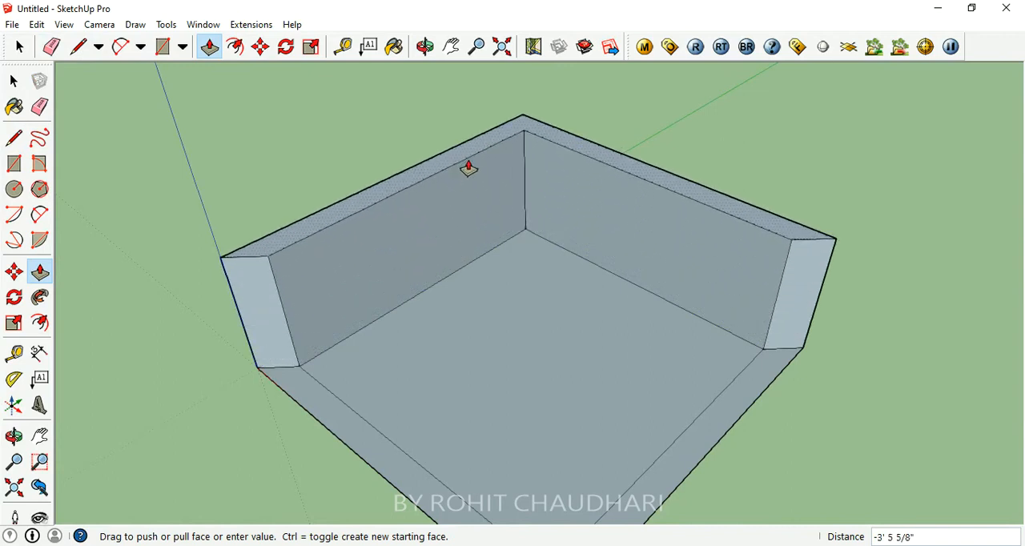
{"action": "middle_click_drag", "start_coordinate": [526, 165], "coordinate": [511, 132]}
{"action": "scroll", "coordinate": [511, 136], "scroll_direction": "up", "scroll_amount": 1}
{"action": "scroll", "coordinate": [513, 330], "scroll_direction": "down", "scroll_amount": 1}
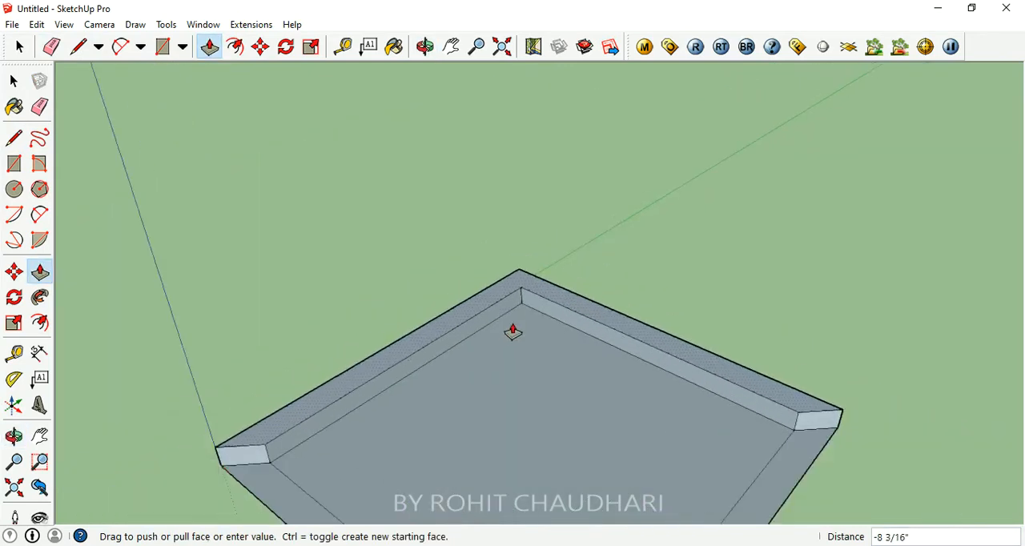
{"action": "scroll", "coordinate": [495, 260], "scroll_direction": "up", "scroll_amount": 1}
{"action": "middle_click_drag", "start_coordinate": [508, 214], "coordinate": [514, 190]}
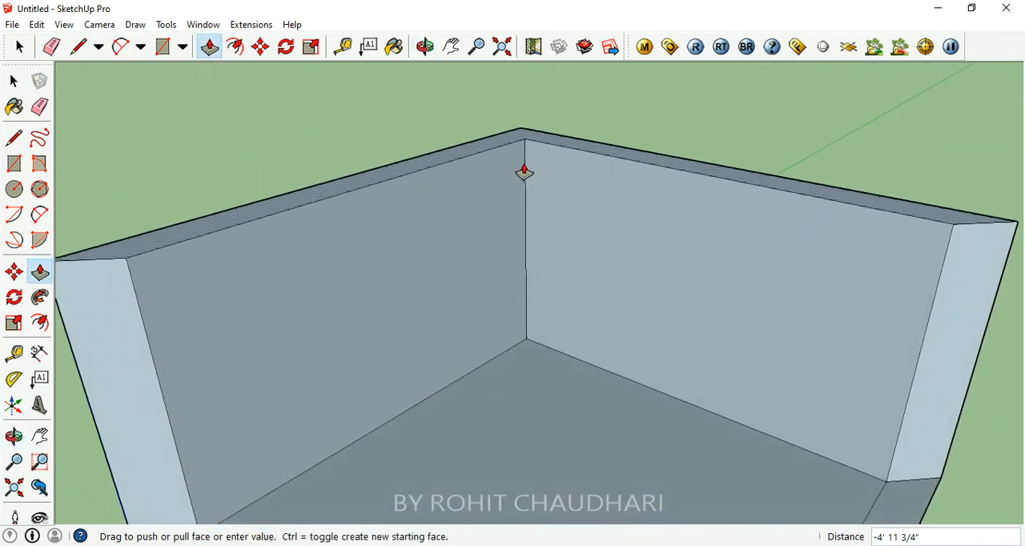
{"action": "key", "text": "Return"}
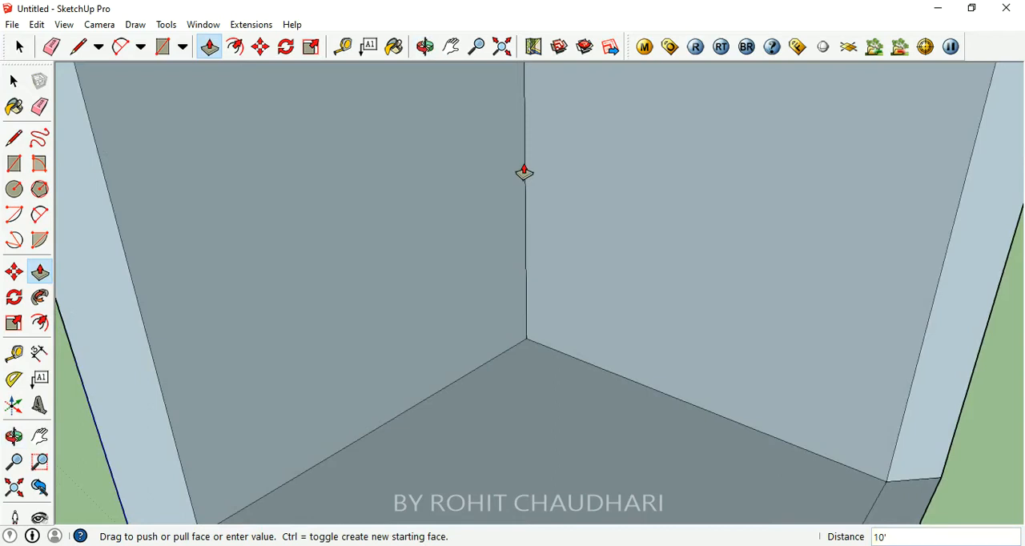
- Push/Pull the top face of the two walls by 1'
{"action": "scroll", "coordinate": [480, 256], "scroll_direction": "down", "scroll_amount": 5}
{"action": "middle_click_drag", "start_coordinate": [471, 270], "coordinate": [299, 258]}
{"action": "scroll", "coordinate": [434, 299], "scroll_direction": "up", "scroll_amount": 3}
{"action": "scroll", "coordinate": [270, 277], "scroll_direction": "up", "scroll_amount": 4}
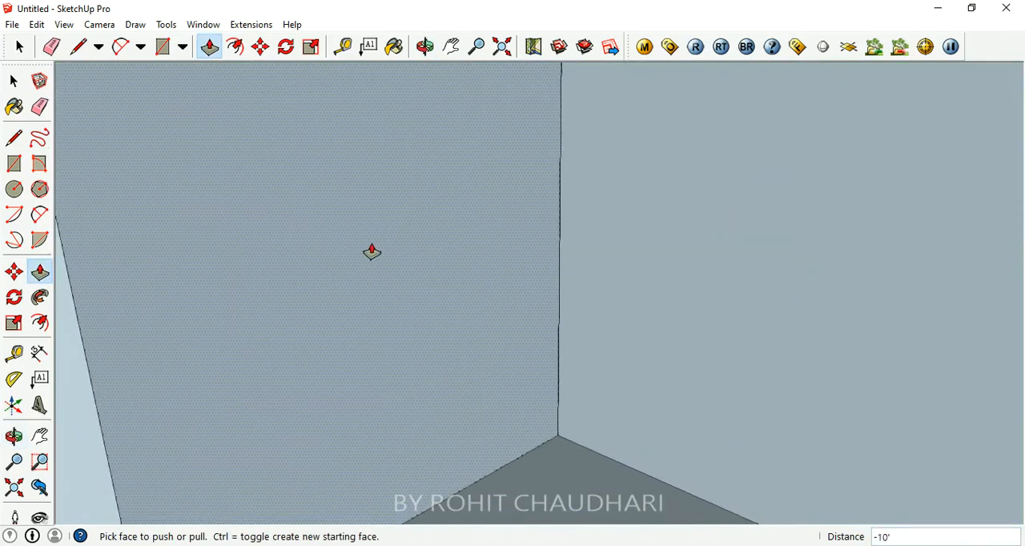
{"action": "middle_click_drag", "start_coordinate": [407, 233], "coordinate": [457, 277]}
{"action": "scroll", "coordinate": [435, 233], "scroll_direction": "down", "scroll_amount": 6}
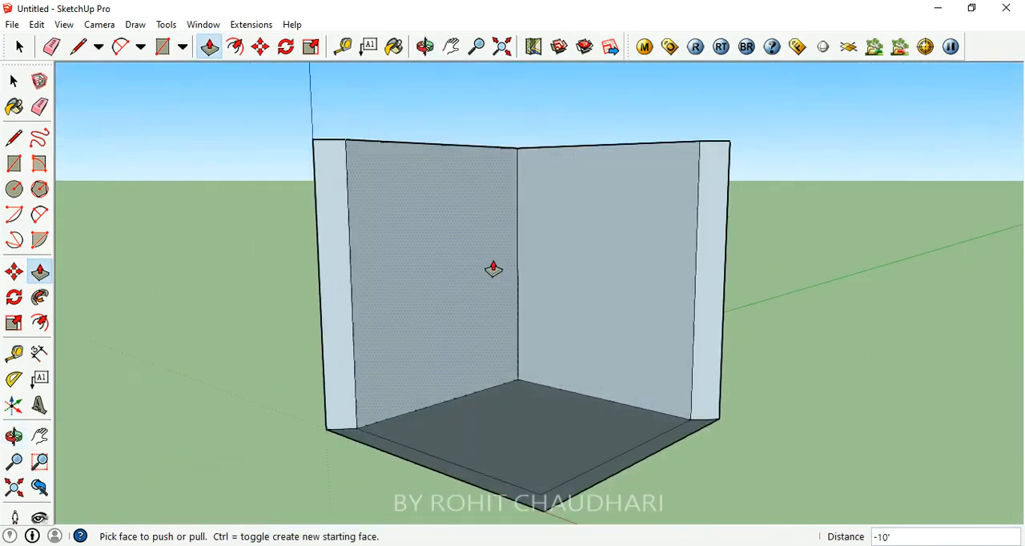
{"action": "scroll", "coordinate": [528, 378], "scroll_direction": "up", "scroll_amount": 5}
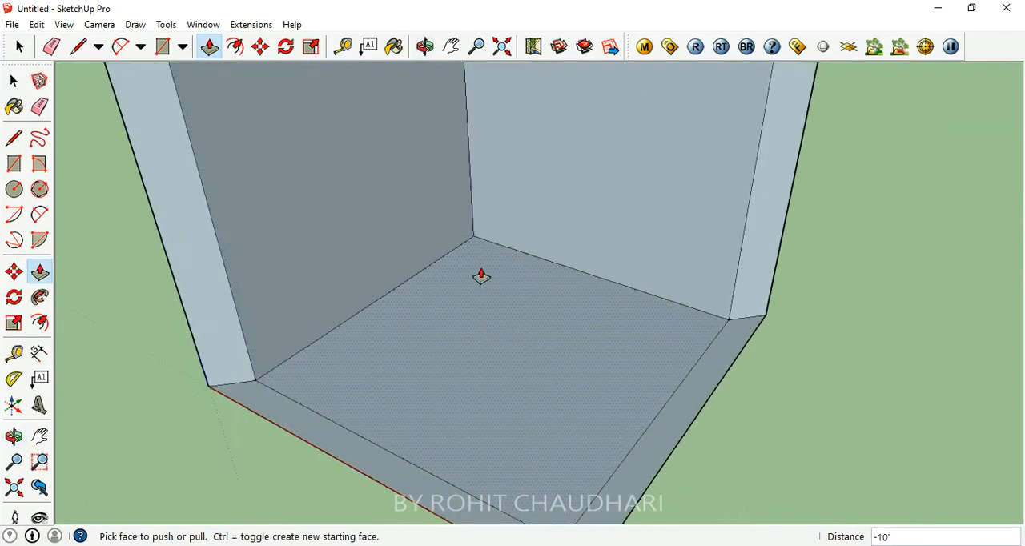
{"action": "scroll", "coordinate": [476, 240], "scroll_direction": "down", "scroll_amount": 1}
{"action": "scroll", "coordinate": [479, 257], "scroll_direction": "down", "scroll_amount": 4}
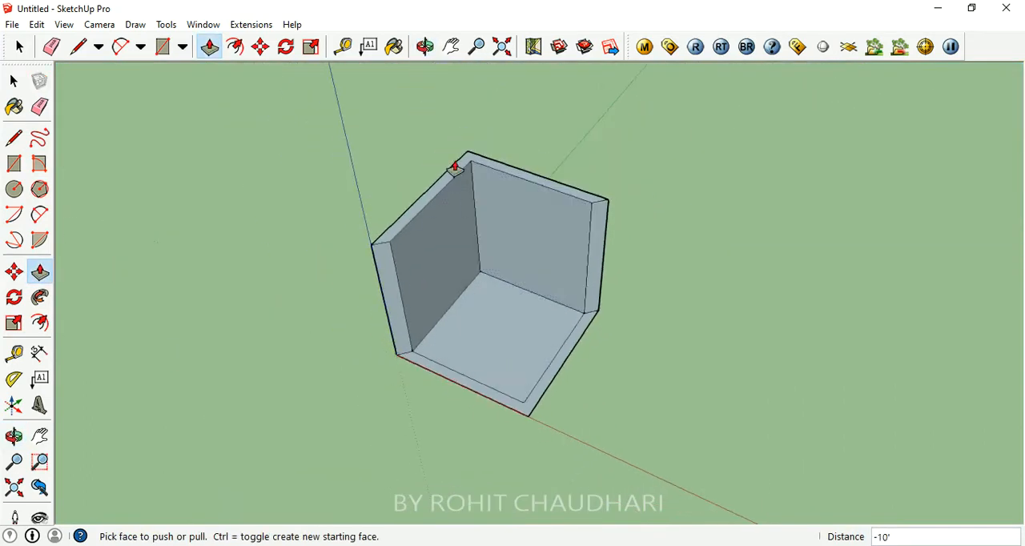
{"action": "scroll", "coordinate": [467, 168], "scroll_direction": "up", "scroll_amount": 3}
{"action": "left_click", "coordinate": [465, 185]}
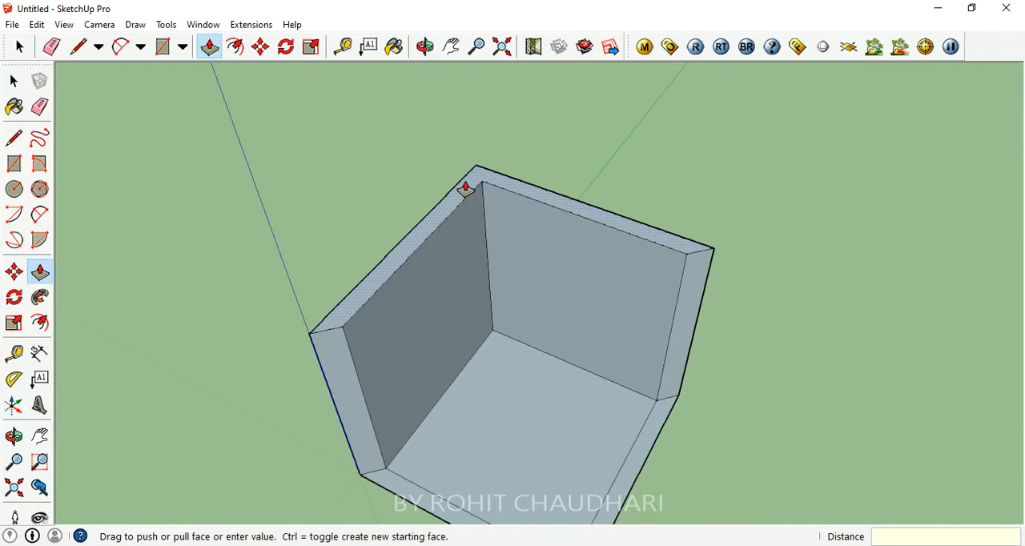
{"action": "key", "text": "Return"}
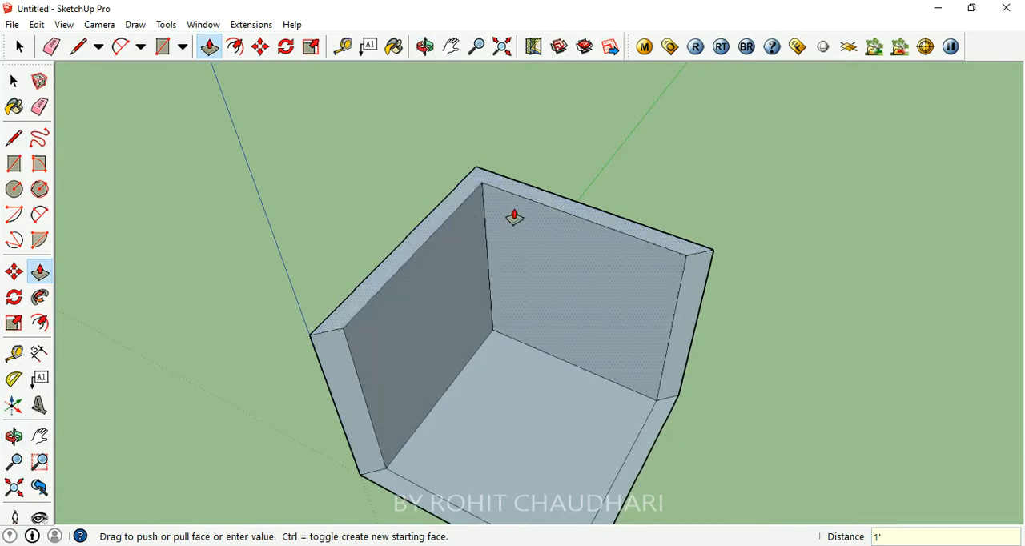
- Inspect the two walls and the floor of the room corner from several angles
{"action": "middle_click_drag", "start_coordinate": [519, 210], "coordinate": [478, 96]}
{"action": "scroll", "coordinate": [570, 330], "scroll_direction": "up", "scroll_amount": 3}
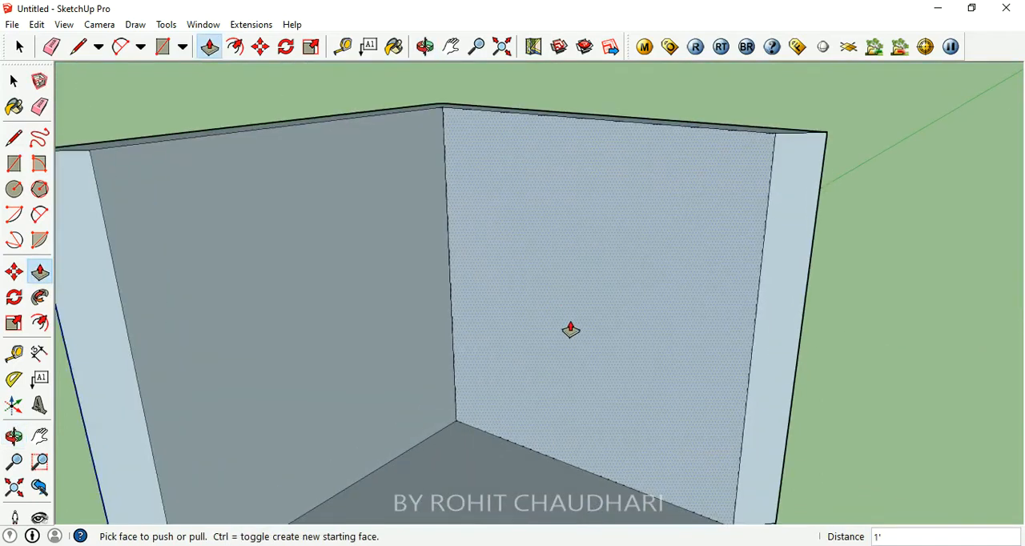
{"action": "scroll", "coordinate": [570, 329], "scroll_direction": "down", "scroll_amount": 4}
{"action": "middle_click_drag", "start_coordinate": [474, 270], "coordinate": [433, 272]}
{"action": "middle_click_drag", "start_coordinate": [501, 281], "coordinate": [367, 321]}
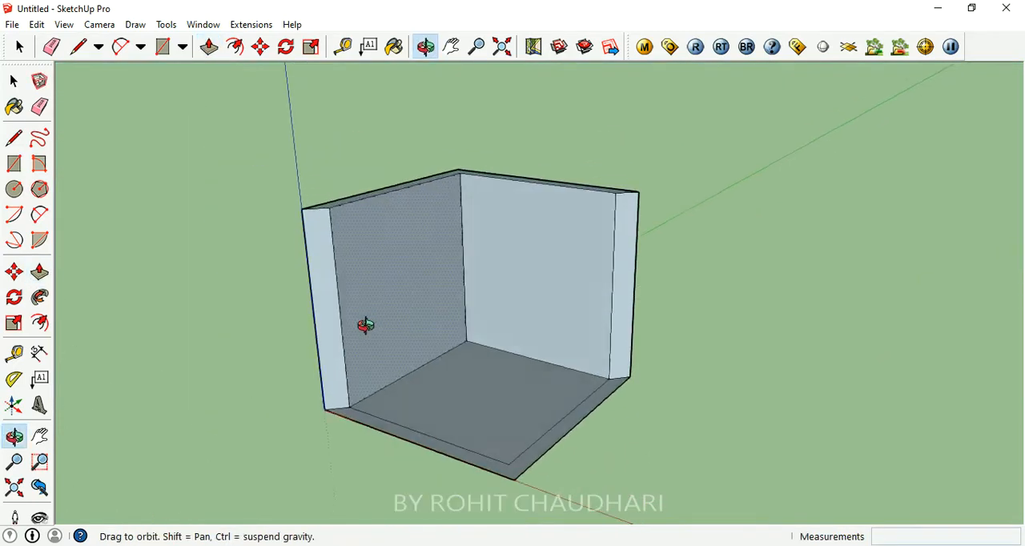
{"action": "scroll", "coordinate": [360, 292], "scroll_direction": "up", "scroll_amount": 2}
{"action": "middle_click_drag", "start_coordinate": [562, 307], "coordinate": [636, 329]}
{"action": "scroll", "coordinate": [459, 305], "scroll_direction": "up", "scroll_amount": 3}
{"action": "middle_click_drag", "start_coordinate": [478, 306], "coordinate": [452, 234]}
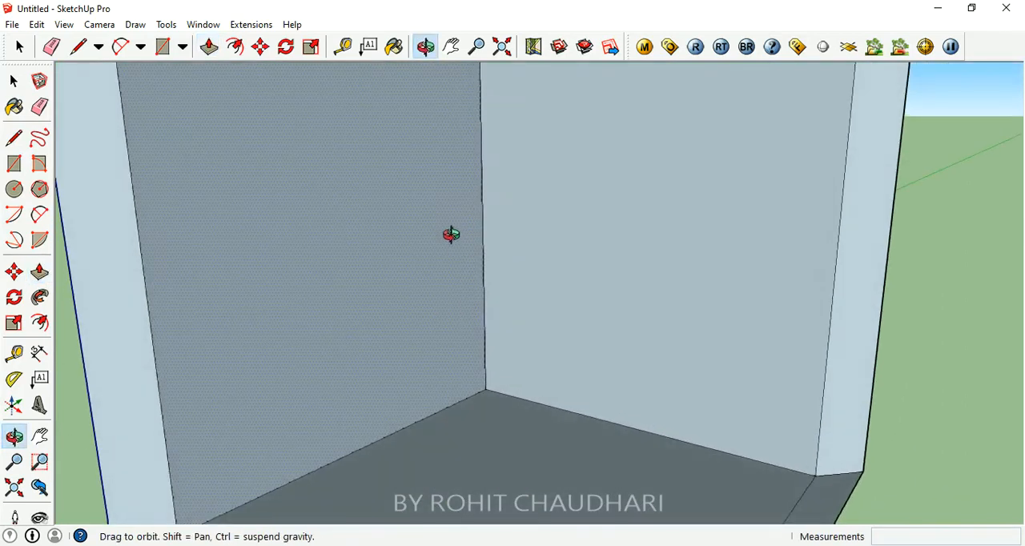
{"action": "scroll", "coordinate": [451, 233], "scroll_direction": "down", "scroll_amount": 5}
{"action": "middle_click_drag", "start_coordinate": [523, 252], "coordinate": [613, 339]}
{"action": "scroll", "coordinate": [532, 361], "scroll_direction": "up", "scroll_amount": 3}
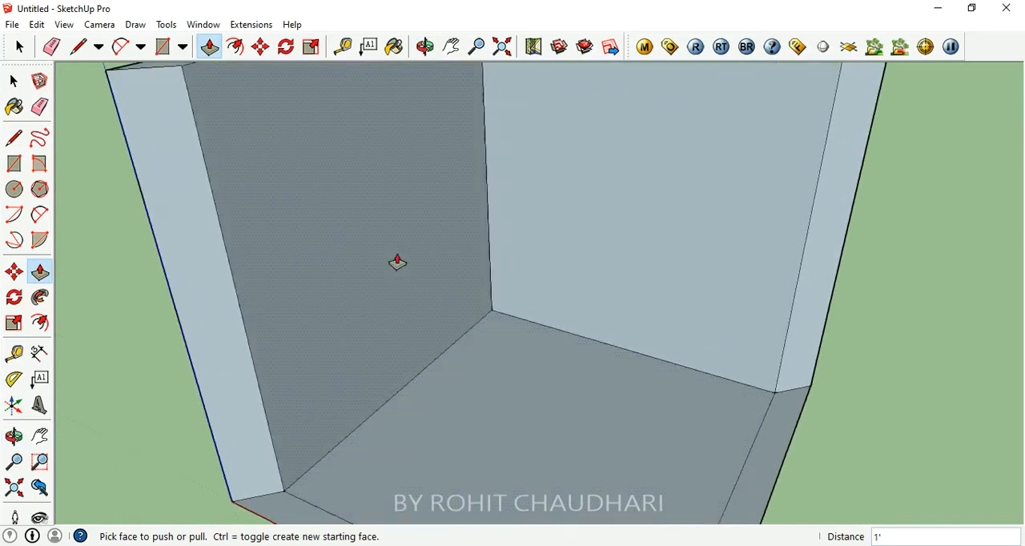
{"action": "left_click", "coordinate": [13, 163]}
{"action": "scroll", "coordinate": [456, 261], "scroll_direction": "down", "scroll_amount": 3}
{"action": "scroll", "coordinate": [401, 364], "scroll_direction": "up", "scroll_amount": 4}
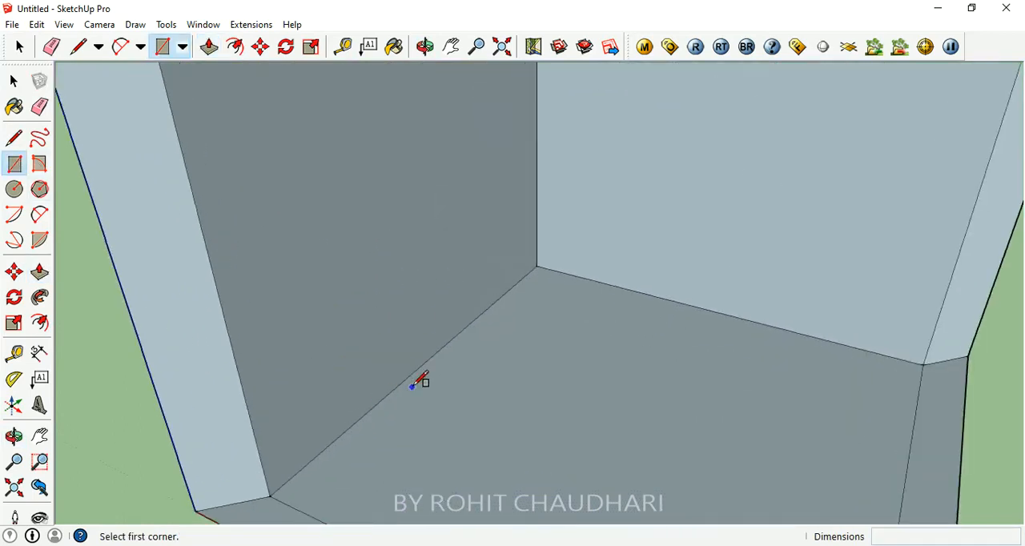
{"action": "scroll", "coordinate": [419, 382], "scroll_direction": "down", "scroll_amount": 3}
{"action": "scroll", "coordinate": [368, 391], "scroll_direction": "up", "scroll_amount": 3}
{"action": "left_click", "coordinate": [563, 244]}
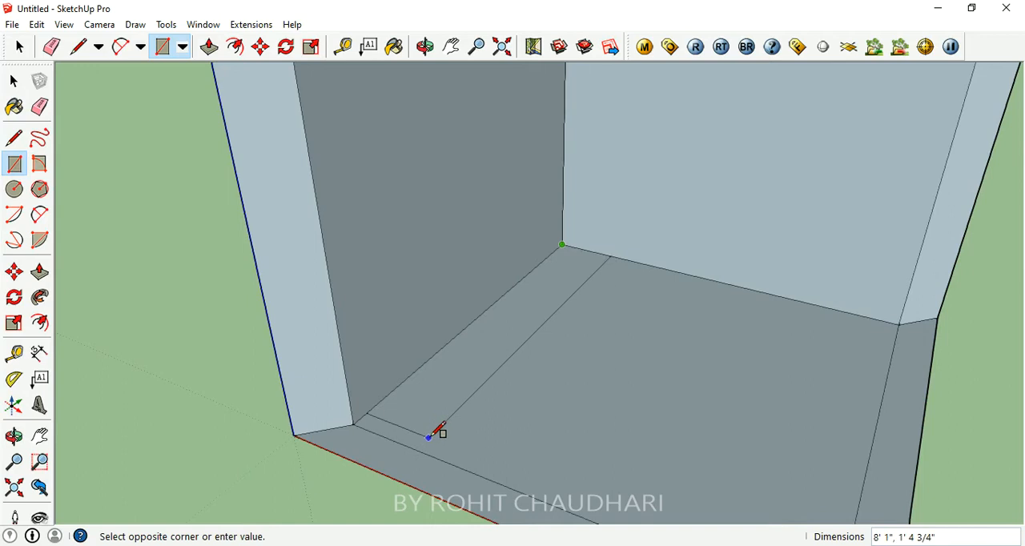
{"action": "key", "text": "Escape"}
- Place two Tape Measure guides on the floor, each 2' from the base of one of the walls
{"action": "left_click", "coordinate": [343, 47]}
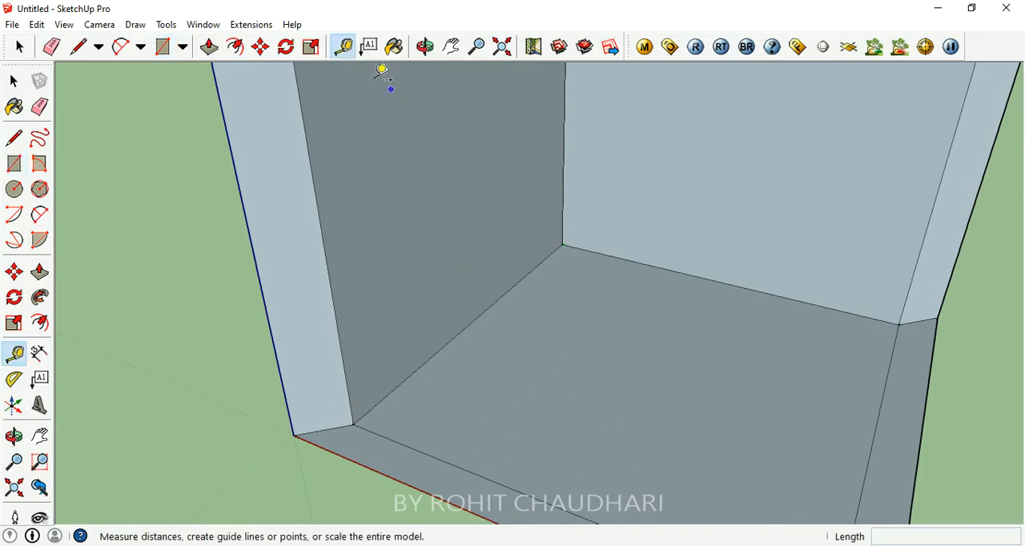
{"action": "left_click", "coordinate": [477, 317]}
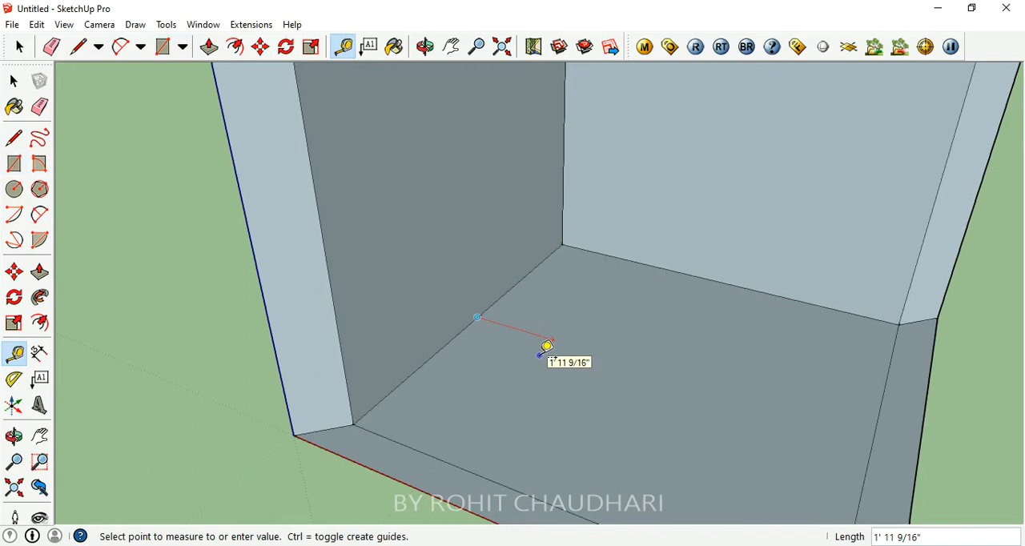
{"action": "left_click", "coordinate": [547, 347]}
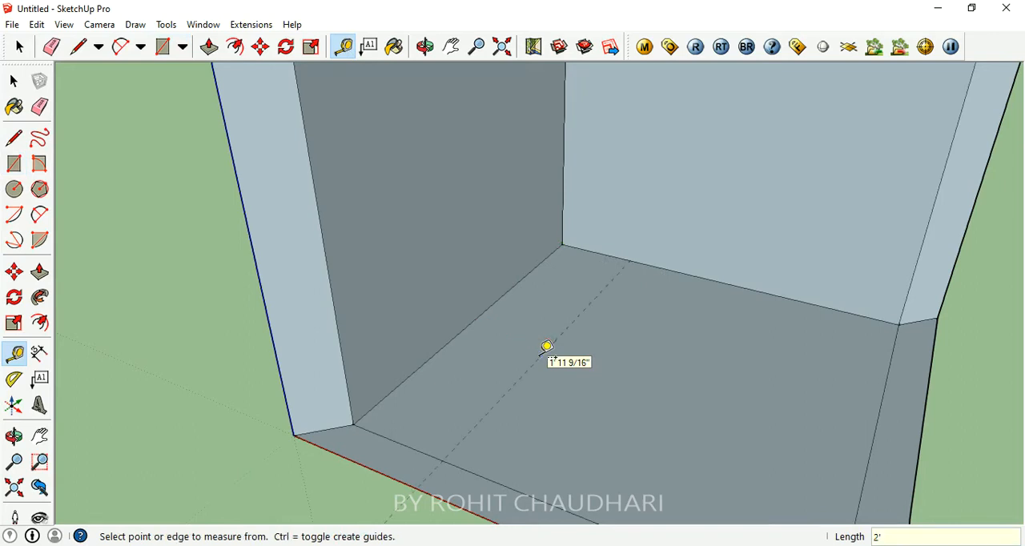
{"action": "left_click", "coordinate": [791, 298]}
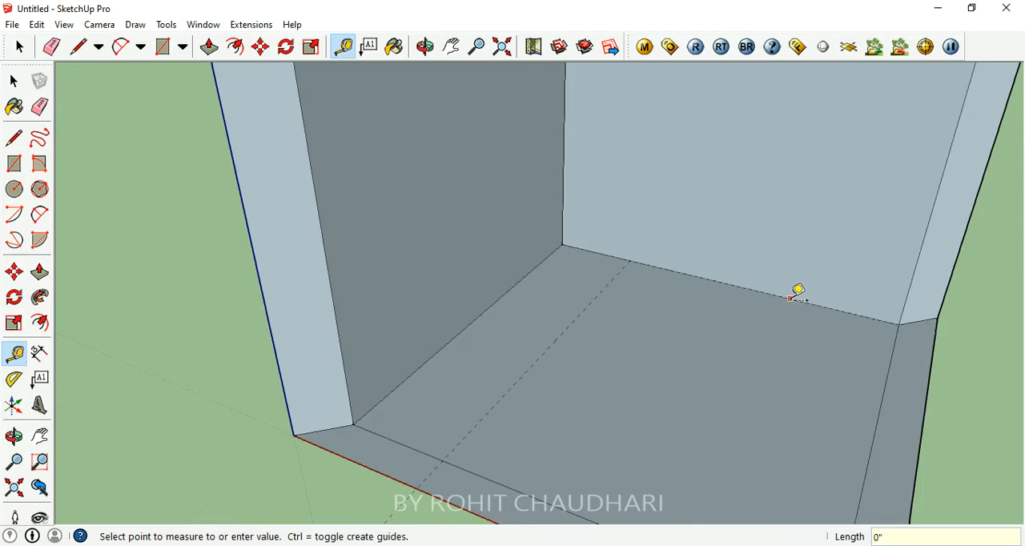
{"action": "left_click", "coordinate": [767, 342]}
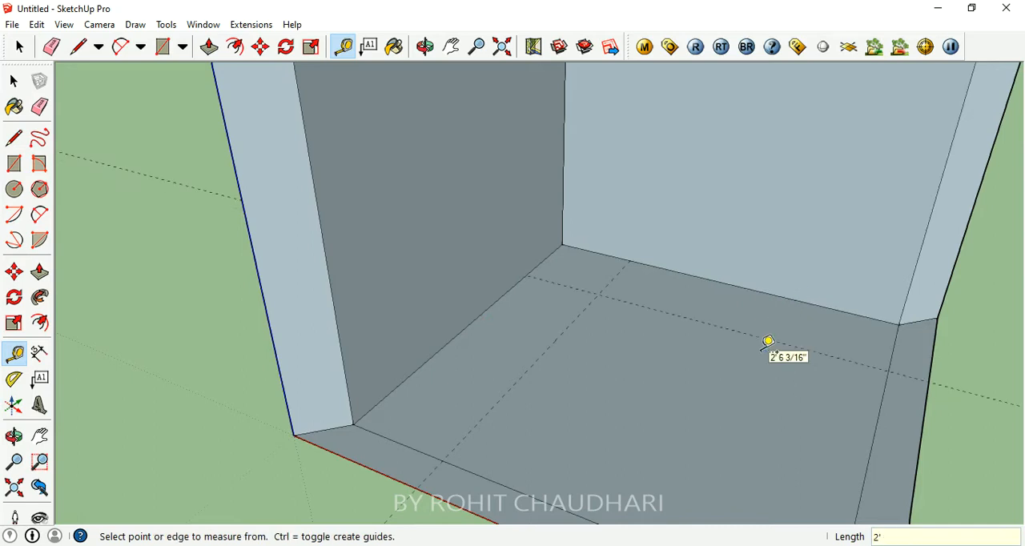
- Place a horizontal guide on the darker wall 3' above its base edge
{"action": "scroll", "coordinate": [617, 312], "scroll_direction": "down", "scroll_amount": 3}
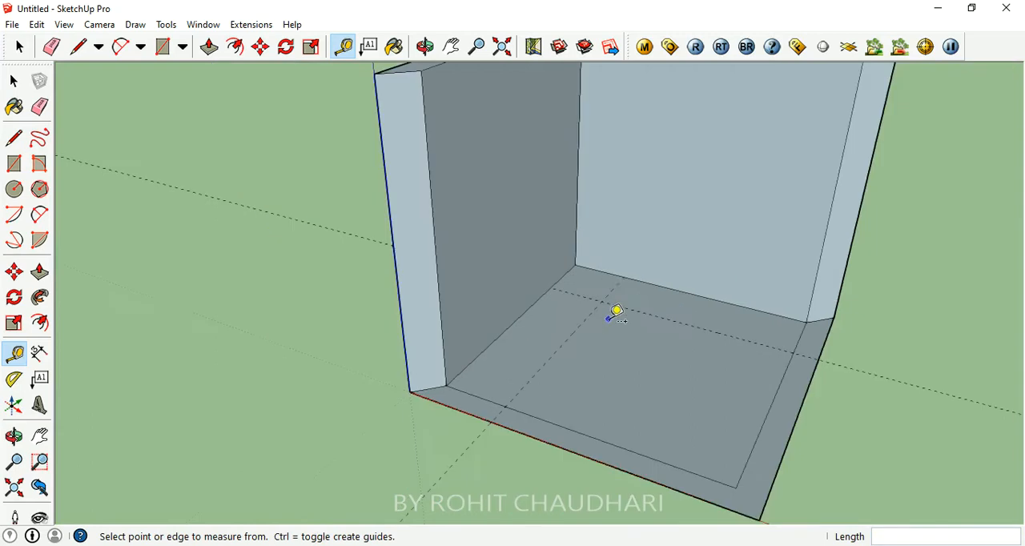
{"action": "left_click", "coordinate": [537, 299]}
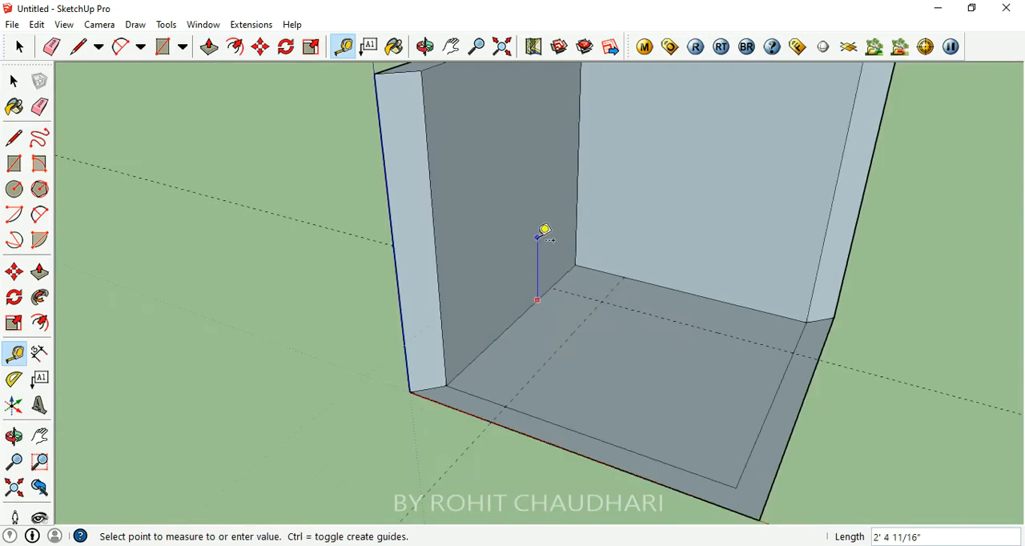
{"action": "type", "text": "3'"}
{"action": "key", "text": "Return"}
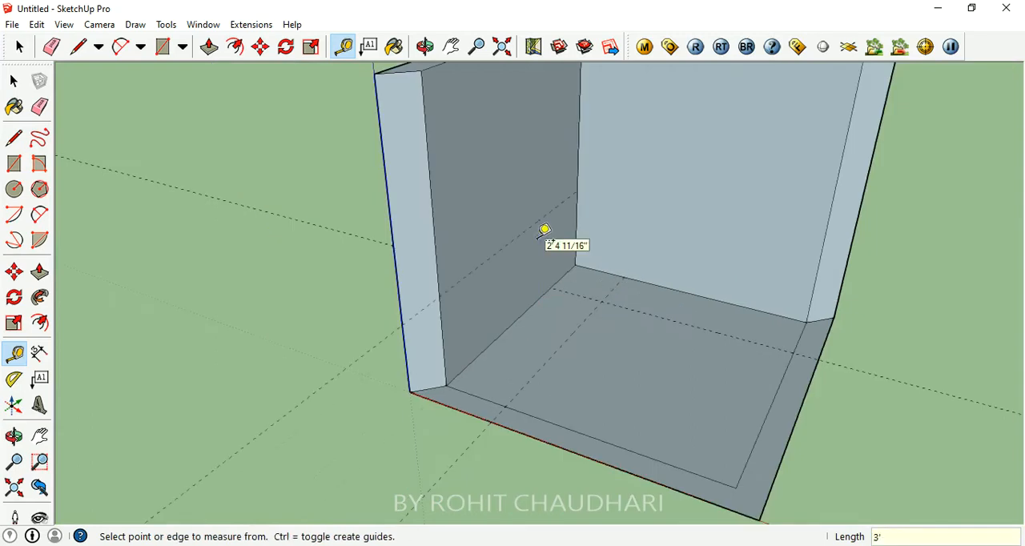
- Place a horizontal guide on the lighter wall 3' above its base edge
{"action": "left_click", "coordinate": [676, 286]}
{"action": "type", "text": "3'"}
{"action": "key", "text": "Return"}
- Place a horizontal guide on the inner face of each wall, 1' below its top edge
{"action": "scroll", "coordinate": [663, 388], "scroll_direction": "down", "scroll_amount": 3}
{"action": "scroll", "coordinate": [594, 254], "scroll_direction": "up", "scroll_amount": 3}
{"action": "mouse_move", "coordinate": [595, 254]}
{"action": "middle_mouse_down"}
{"action": "mouse_move", "coordinate": [549, 251]}
{"action": "mouse_move", "coordinate": [610, 271]}
{"action": "mouse_move", "coordinate": [592, 266]}
{"action": "middle_mouse_up"}
{"action": "key", "text": "t"}
{"action": "left_click", "coordinate": [492, 240]}
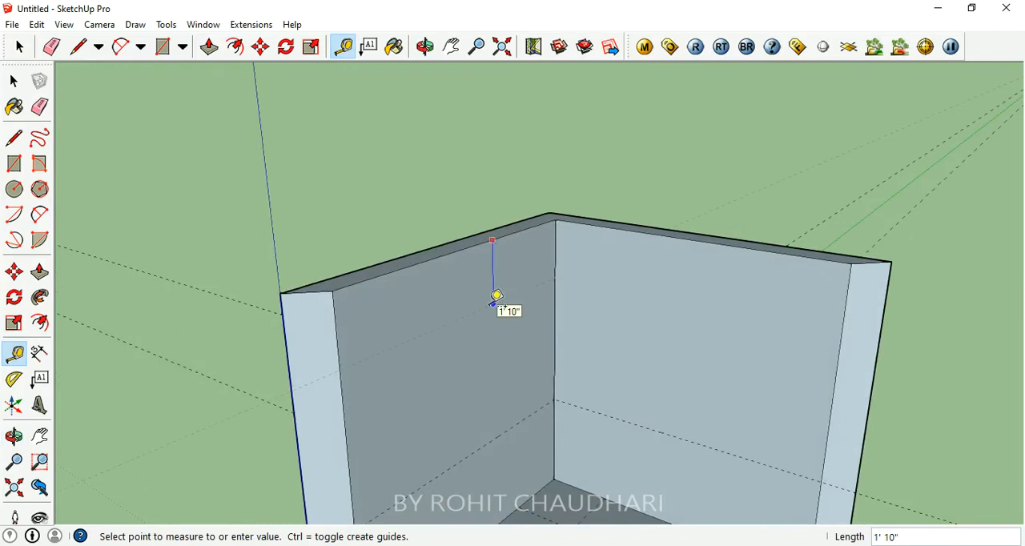
{"action": "type", "text": "1'"}
{"action": "key", "text": "Return"}
{"action": "left_click", "coordinate": [746, 248]}
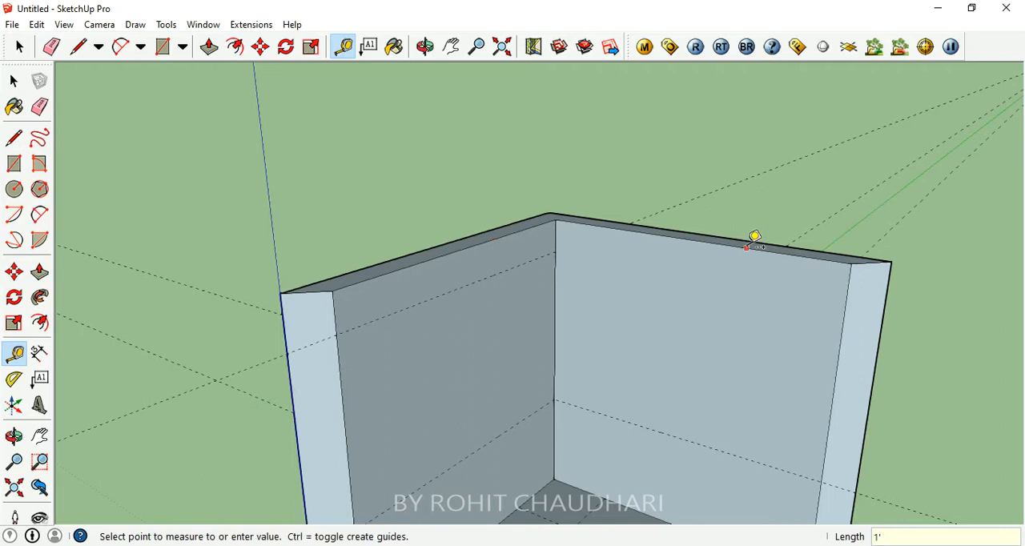
{"action": "type", "text": "1'"}
{"action": "key", "text": "Return"}
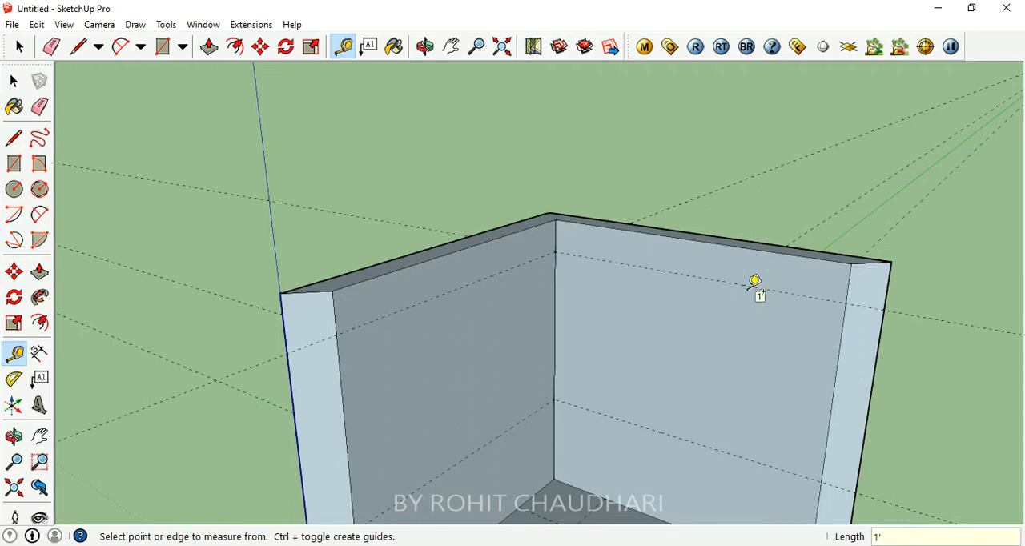
- Add another horizontal guide on each wall, 2' below the upper guide
{"action": "left_click", "coordinate": [454, 290]}
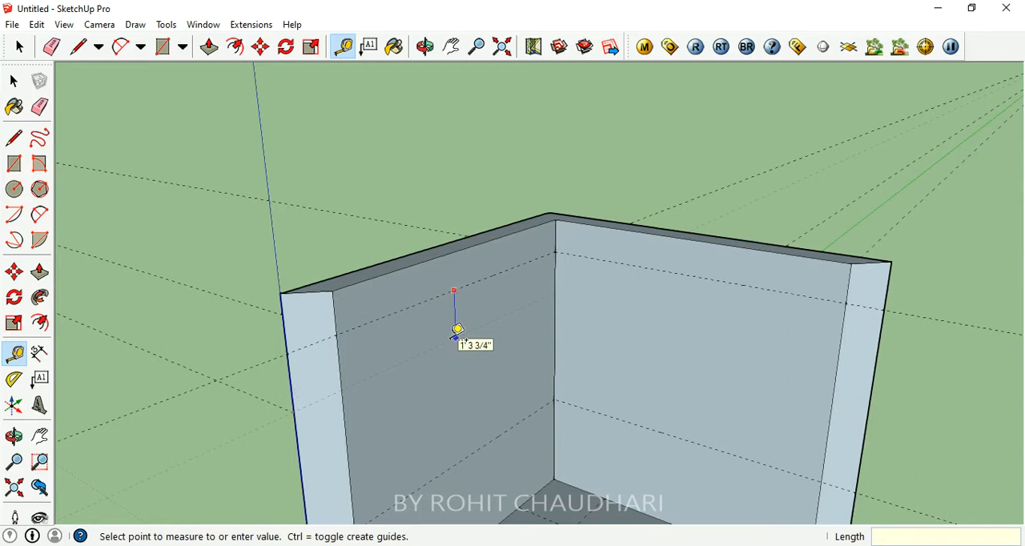
{"action": "key", "text": "Escape"}
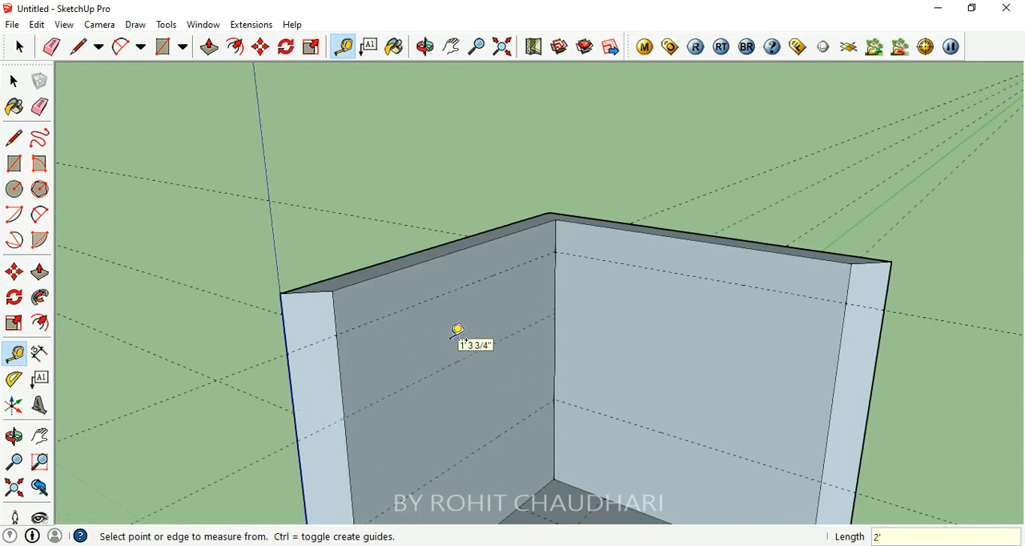
{"action": "left_click", "coordinate": [677, 273]}
{"action": "type", "text": "2'"}
{"action": "key", "text": "Return"}
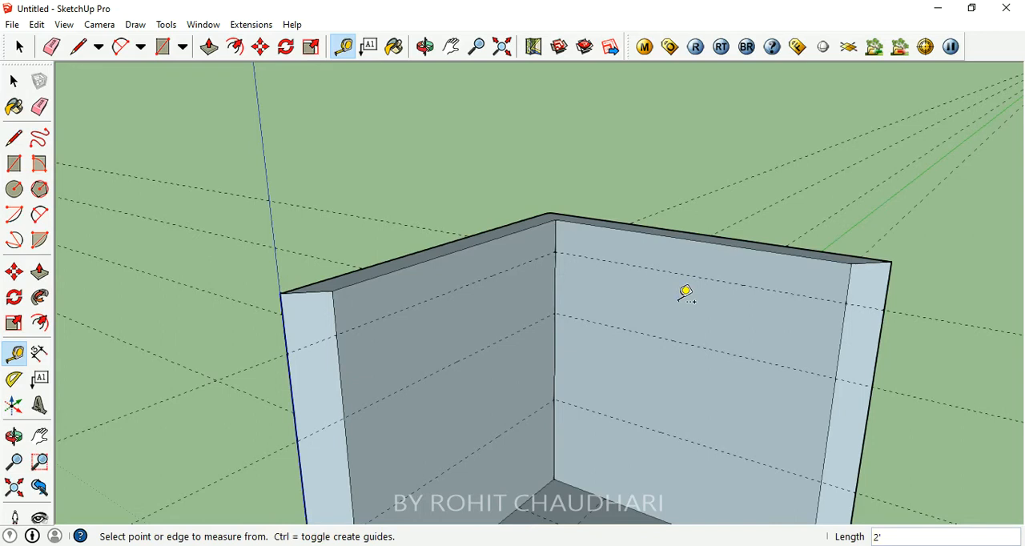
- Draw a rectangle on the right wall between the two upper guides, spanning from the room corner to the wall's open end
{"action": "scroll", "coordinate": [679, 299], "scroll_direction": "down", "scroll_amount": 4}
{"action": "middle_click_drag", "start_coordinate": [679, 290], "coordinate": [547, 280]}
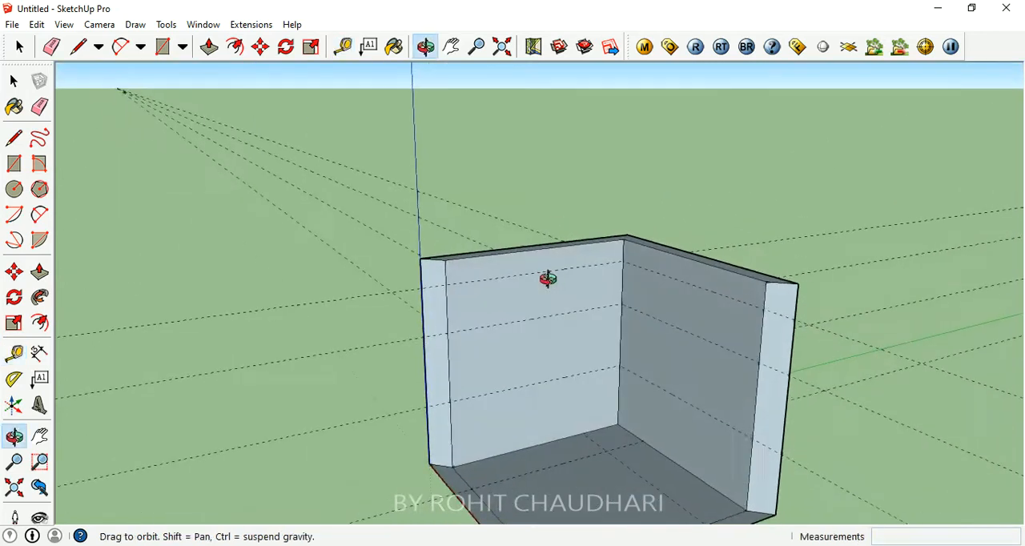
{"action": "scroll", "coordinate": [511, 310], "scroll_direction": "down", "scroll_amount": 2}
{"action": "middle_click_drag", "start_coordinate": [489, 400], "coordinate": [560, 419]}
{"action": "scroll", "coordinate": [633, 421], "scroll_direction": "up", "scroll_amount": 2}
{"action": "key", "text": "t"}
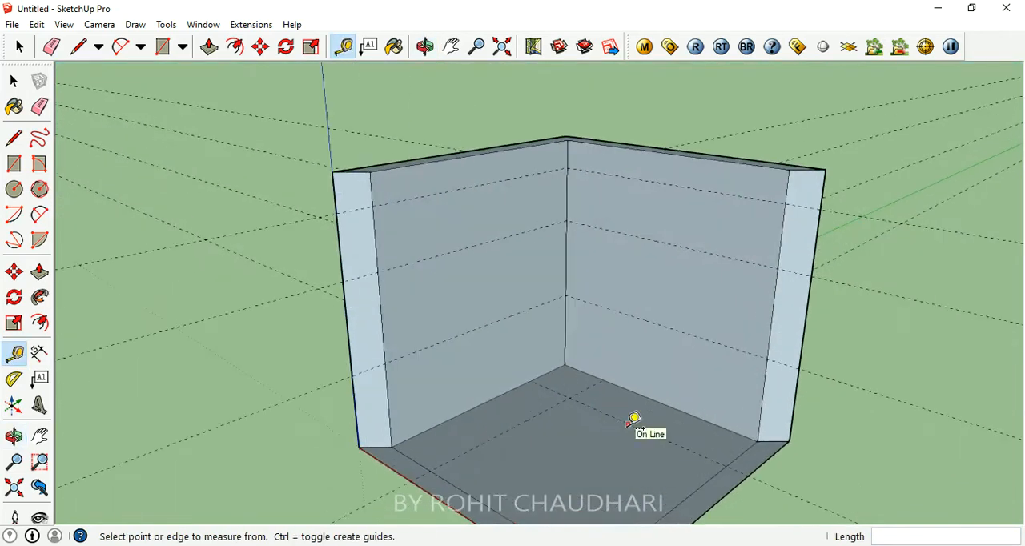
{"action": "left_click", "coordinate": [164, 46]}
{"action": "left_click", "coordinate": [567, 171]}
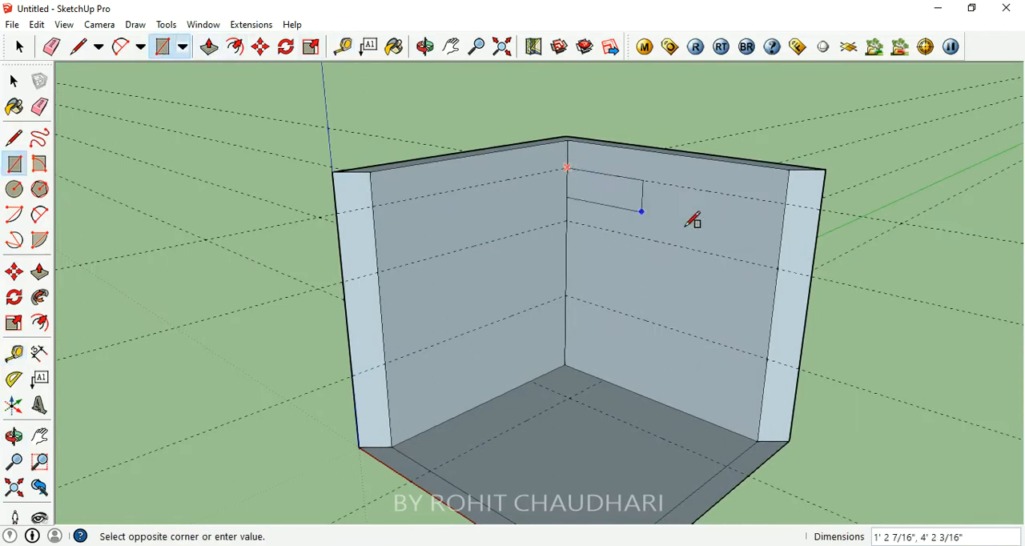
{"action": "left_click", "coordinate": [776, 268]}
- Draw a rectangle on each wall from the 3' guide down to the floor, spanning the wall's full length
{"action": "left_click", "coordinate": [565, 294]}
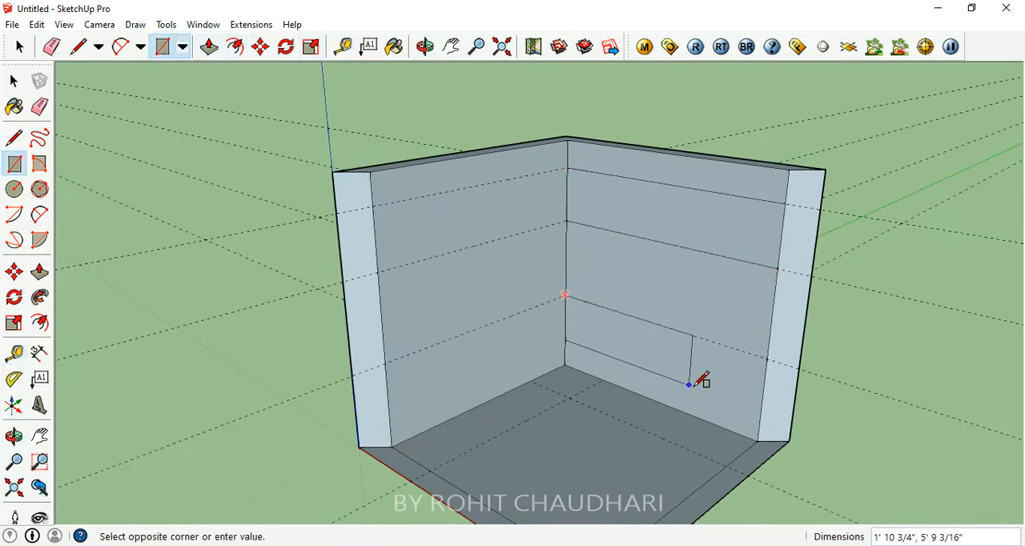
{"action": "left_click", "coordinate": [758, 438]}
{"action": "left_click", "coordinate": [566, 295]}
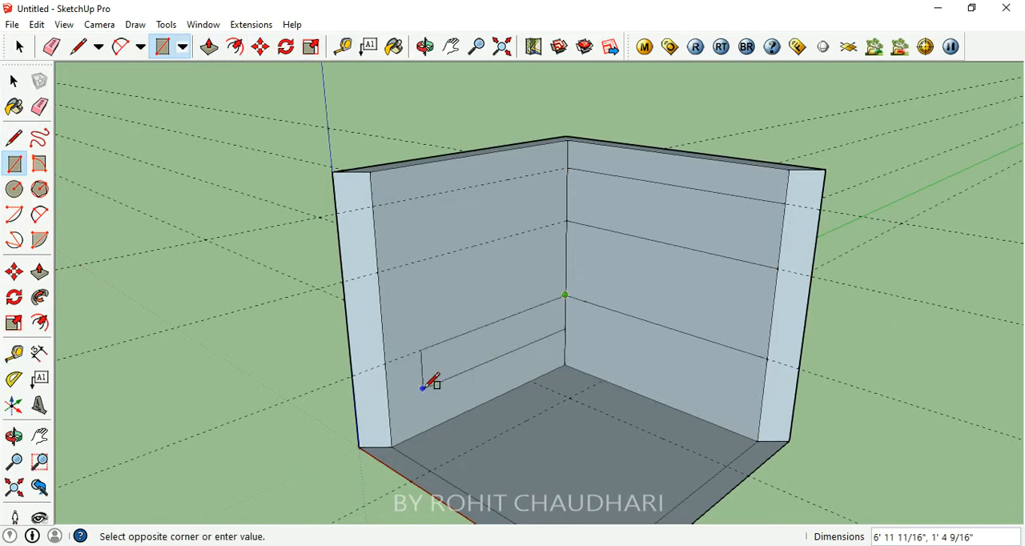
{"action": "left_click", "coordinate": [392, 445]}
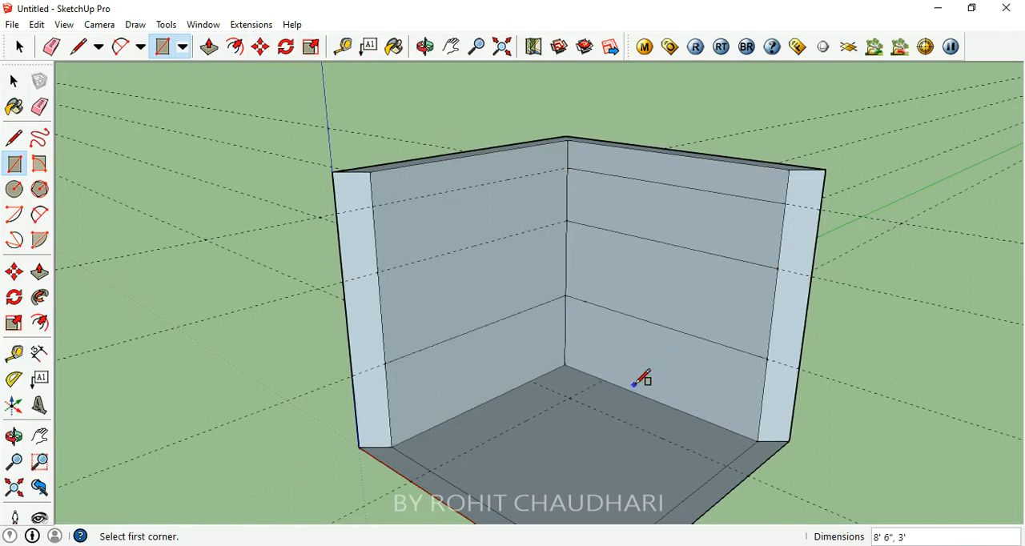
- Draw 2' wide rectangles on the floor along both walls, following the floor guides
{"action": "left_click", "coordinate": [529, 380]}
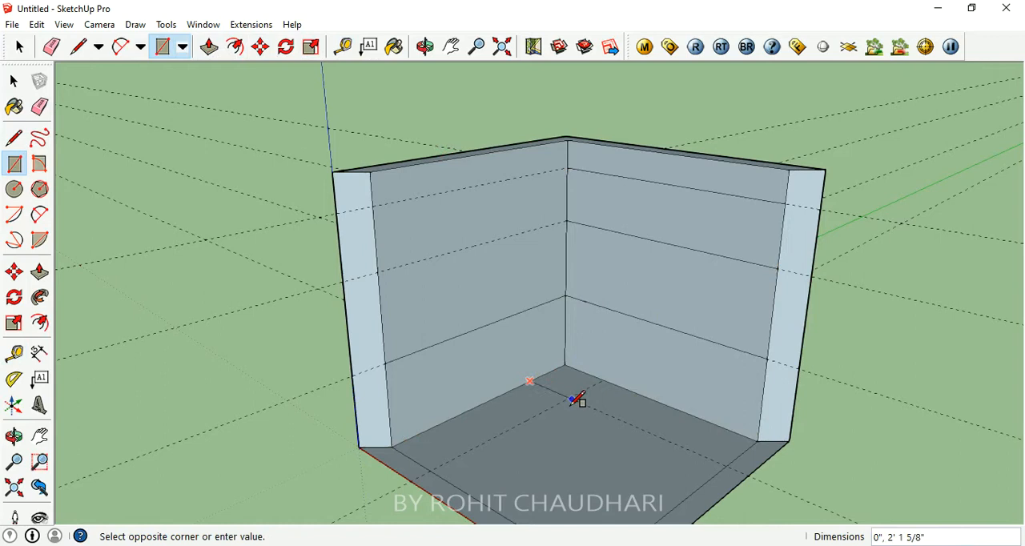
{"action": "left_click", "coordinate": [441, 465]}
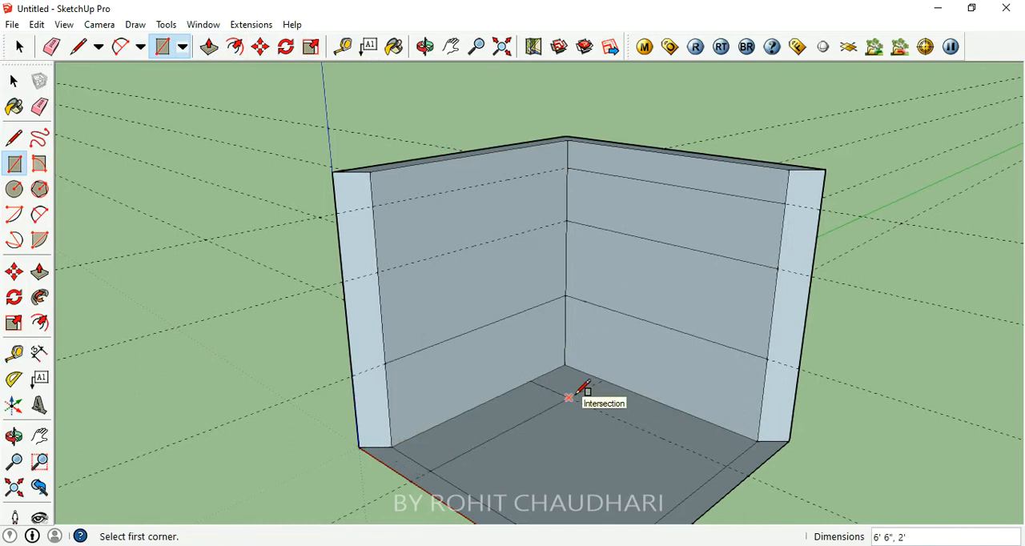
{"action": "left_click", "coordinate": [529, 381]}
{"action": "left_click", "coordinate": [757, 440]}
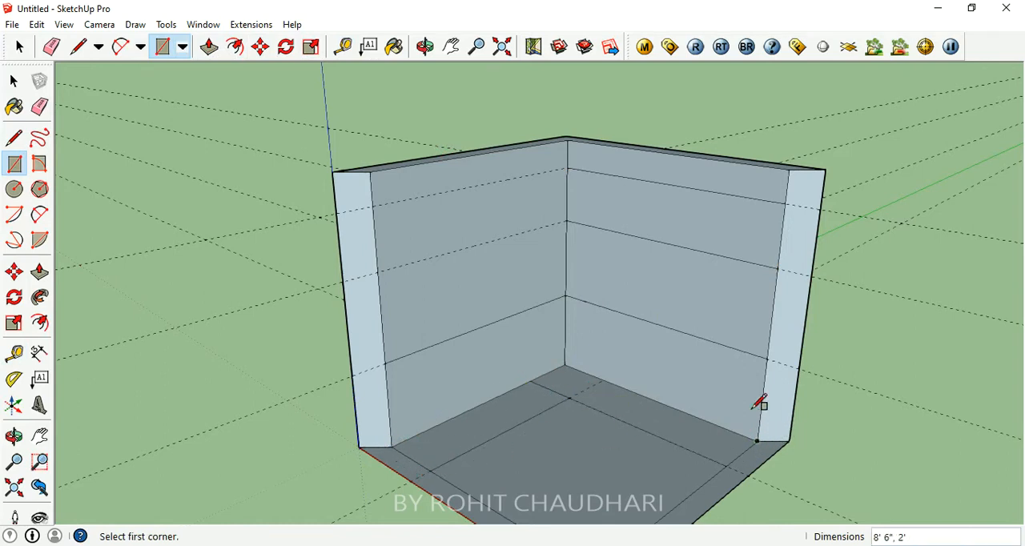
- Push/Pull the two floor strips up 3' to the lower wall lines, forming an L-shaped counter
{"action": "scroll", "coordinate": [679, 442], "scroll_direction": "up", "scroll_amount": 3}
{"action": "key", "text": "p"}
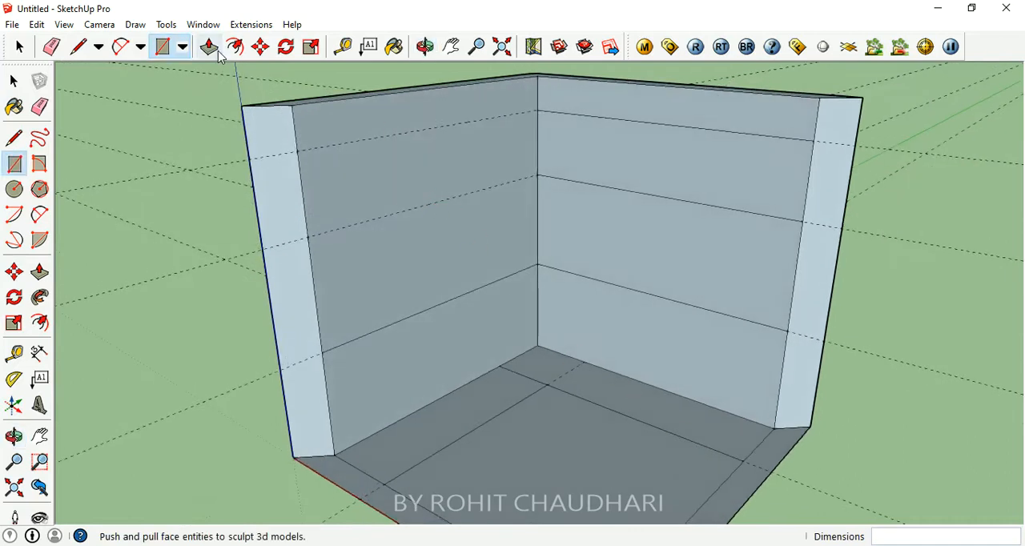
{"action": "left_click", "coordinate": [487, 407]}
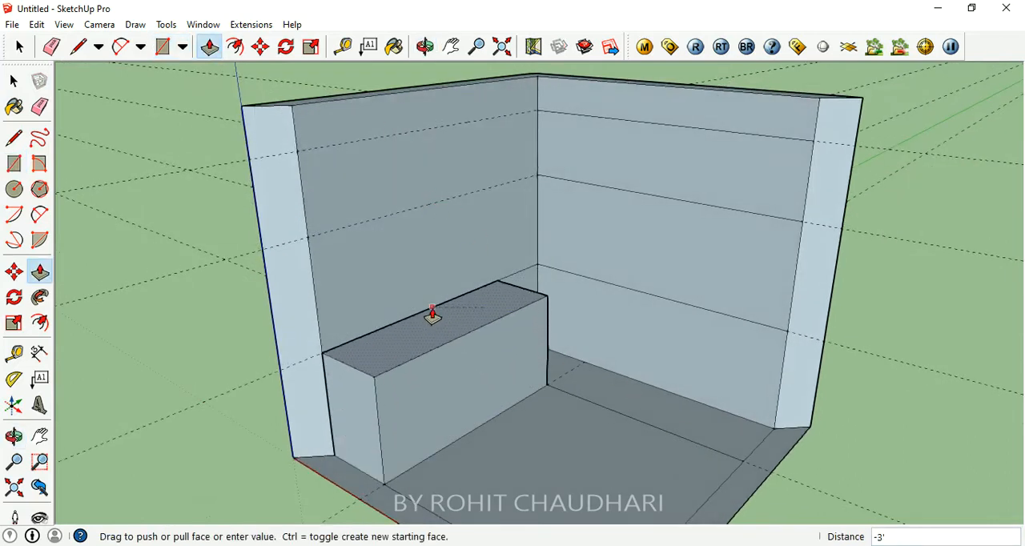
{"action": "left_click", "coordinate": [436, 321]}
{"action": "left_click", "coordinate": [544, 355]}
{"action": "left_click", "coordinate": [542, 303]}
- Place a vertical guide on the left wall 2' from the inner corner edge
{"action": "middle_click_drag", "start_coordinate": [567, 322], "coordinate": [590, 370]}
{"action": "middle_click_drag", "start_coordinate": [558, 292], "coordinate": [622, 267]}
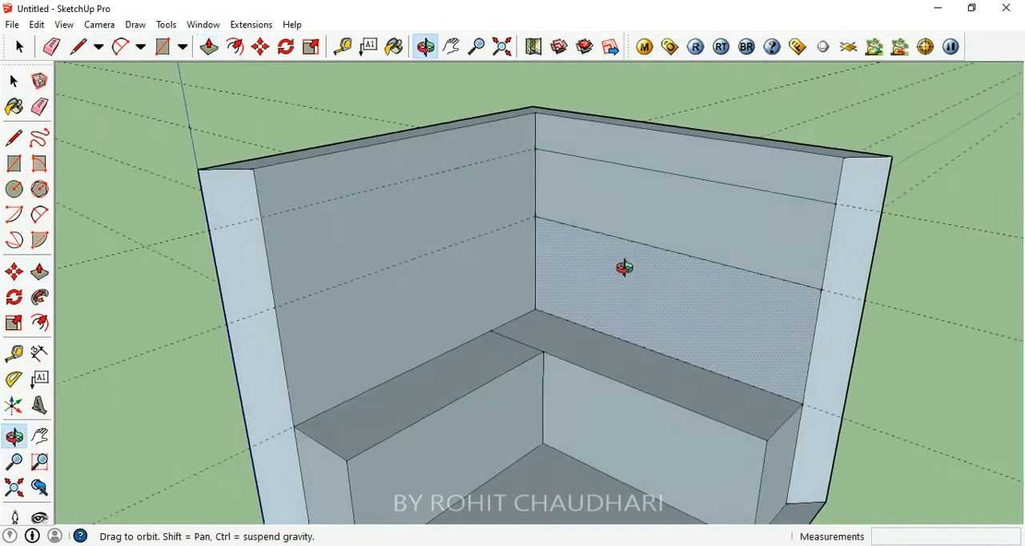
{"action": "scroll", "coordinate": [551, 263], "scroll_direction": "up", "scroll_amount": 3}
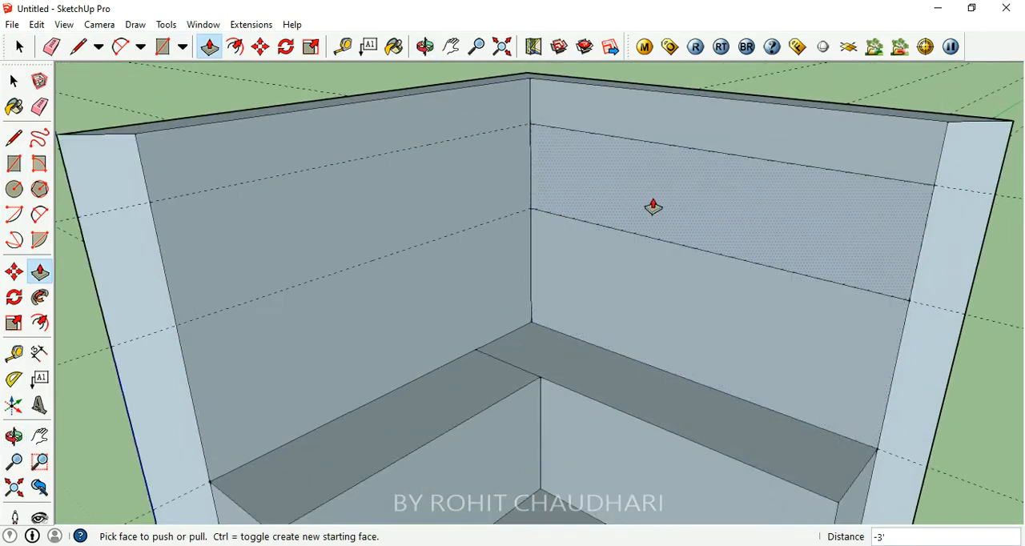
{"action": "left_click", "coordinate": [343, 47]}
{"action": "left_click", "coordinate": [530, 165]}
{"action": "type", "text": "2'"}
{"action": "key", "text": "Return"}
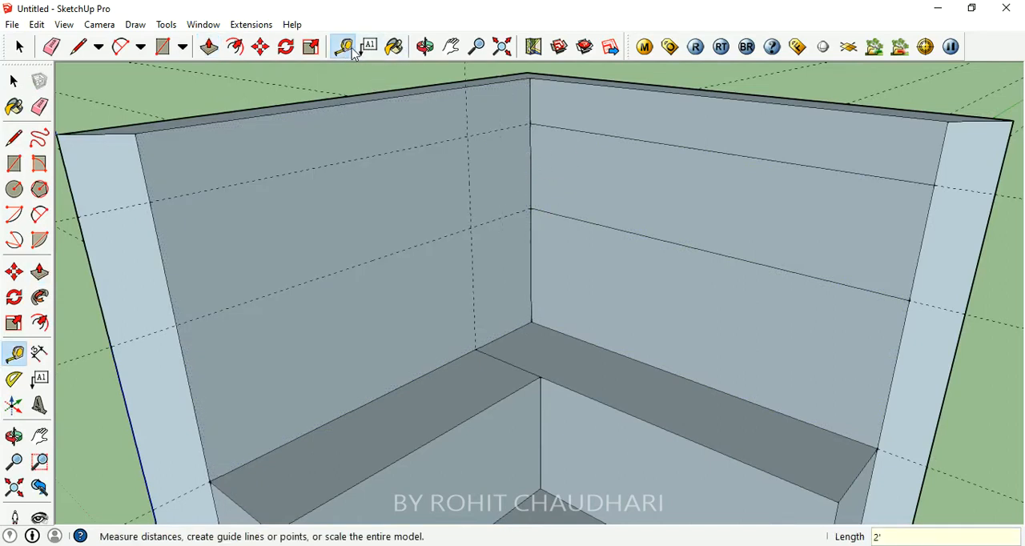
- Push/Pull the upper rectangle on the right wall out 2' to form an overhead cabinet block
{"action": "left_click", "coordinate": [209, 47]}
{"action": "left_click", "coordinate": [561, 172]}
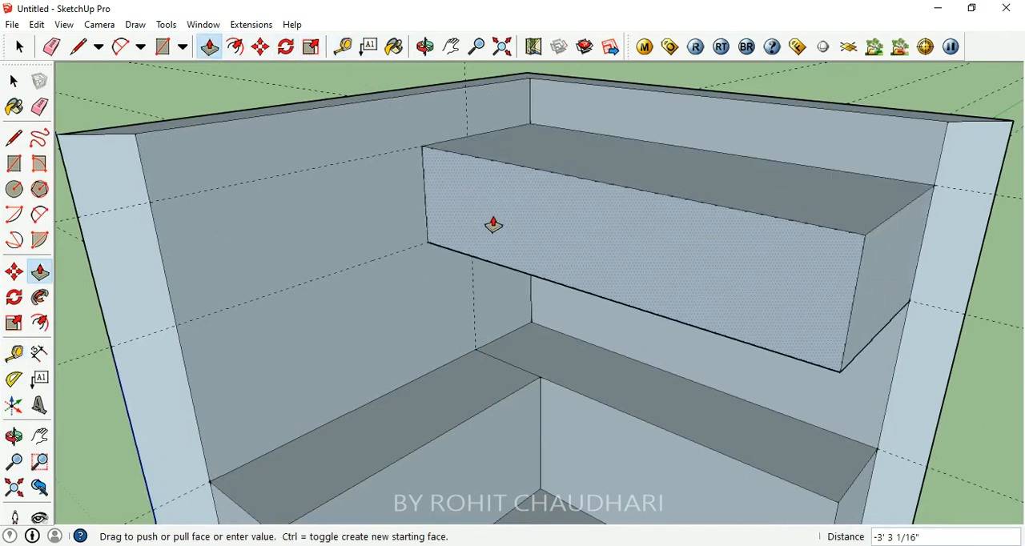
{"action": "type", "text": "2'"}
{"action": "key", "text": "Return"}
- Examine the overhead cabinet block and the L-shaped counter from several angles
{"action": "middle_click_drag", "start_coordinate": [667, 226], "coordinate": [643, 210]}
{"action": "scroll", "coordinate": [678, 244], "scroll_direction": "down", "scroll_amount": 2}
{"action": "scroll", "coordinate": [659, 265], "scroll_direction": "up", "scroll_amount": 4}
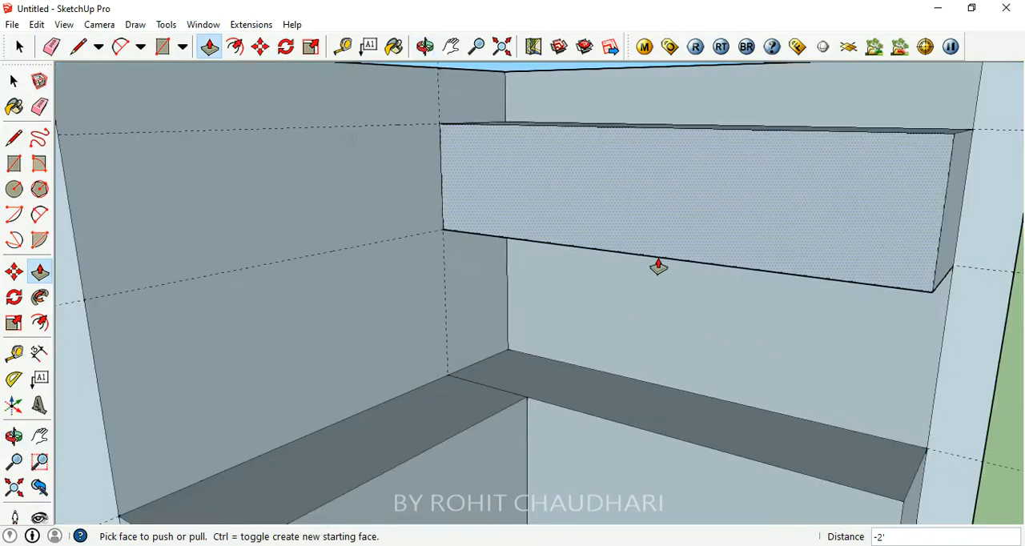
{"action": "scroll", "coordinate": [652, 235], "scroll_direction": "down", "scroll_amount": 2}
{"action": "middle_click_drag", "start_coordinate": [590, 229], "coordinate": [563, 340]}
{"action": "scroll", "coordinate": [644, 283], "scroll_direction": "down", "scroll_amount": 2}
{"action": "scroll", "coordinate": [563, 340], "scroll_direction": "up", "scroll_amount": 2}
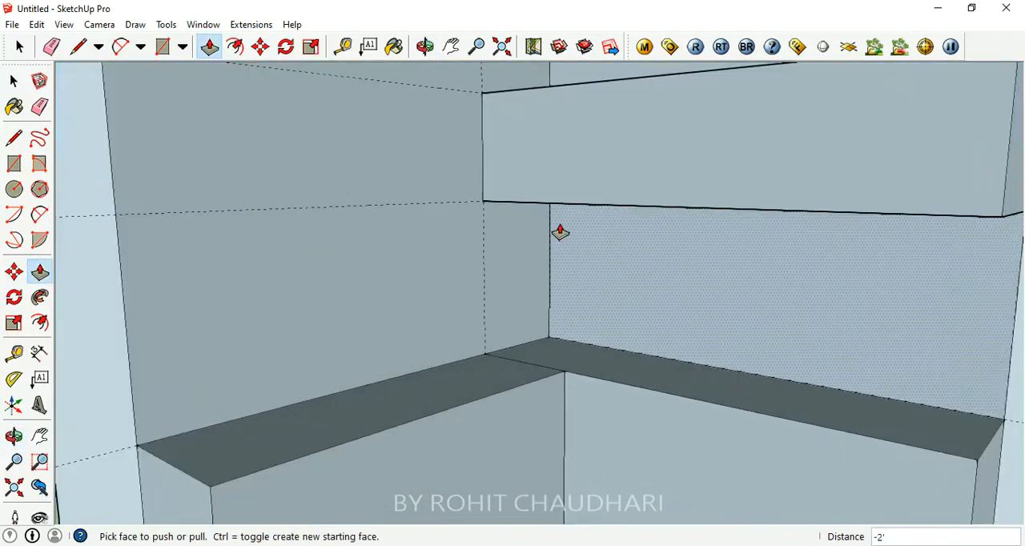
{"action": "scroll", "coordinate": [560, 232], "scroll_direction": "down", "scroll_amount": 2}
{"action": "middle_click_drag", "start_coordinate": [537, 291], "coordinate": [496, 293]}
{"action": "scroll", "coordinate": [496, 293], "scroll_direction": "up", "scroll_amount": 3}
{"action": "middle_click_drag", "start_coordinate": [535, 262], "coordinate": [644, 249]}
{"action": "middle_click_drag", "start_coordinate": [707, 239], "coordinate": [709, 243]}
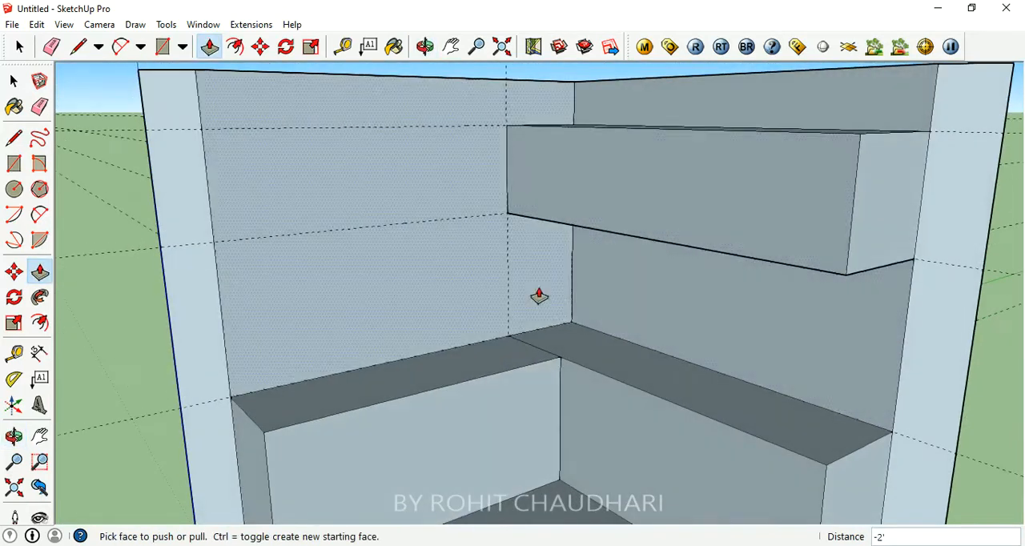
{"action": "middle_click_drag", "start_coordinate": [599, 350], "coordinate": [570, 356]}
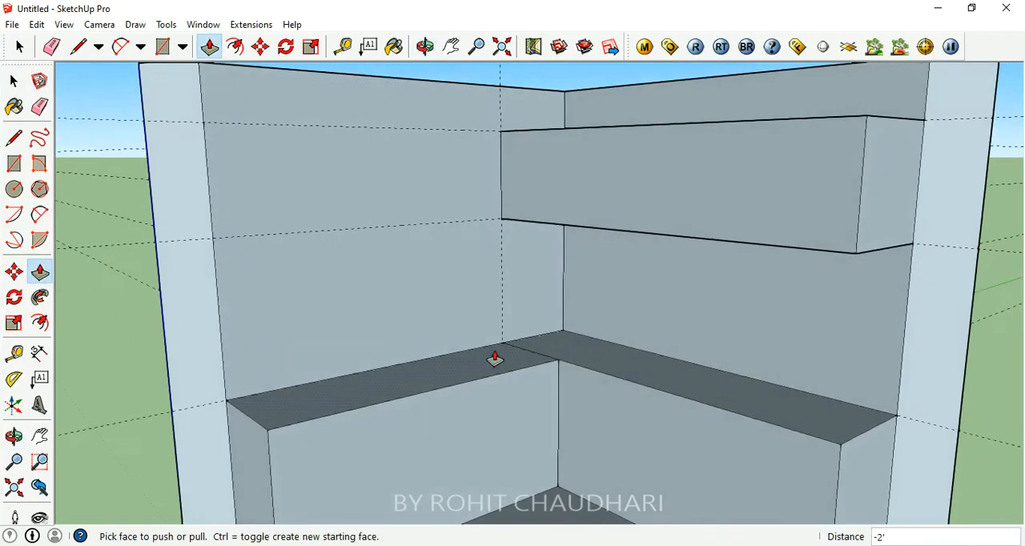
{"action": "middle_click_drag", "start_coordinate": [409, 377], "coordinate": [472, 434]}
{"action": "scroll", "coordinate": [629, 313], "scroll_direction": "down", "scroll_amount": 2}
{"action": "scroll", "coordinate": [796, 414], "scroll_direction": "up", "scroll_amount": 2}
{"action": "scroll", "coordinate": [593, 320], "scroll_direction": "down", "scroll_amount": 3}
{"action": "scroll", "coordinate": [560, 344], "scroll_direction": "up", "scroll_amount": 3}
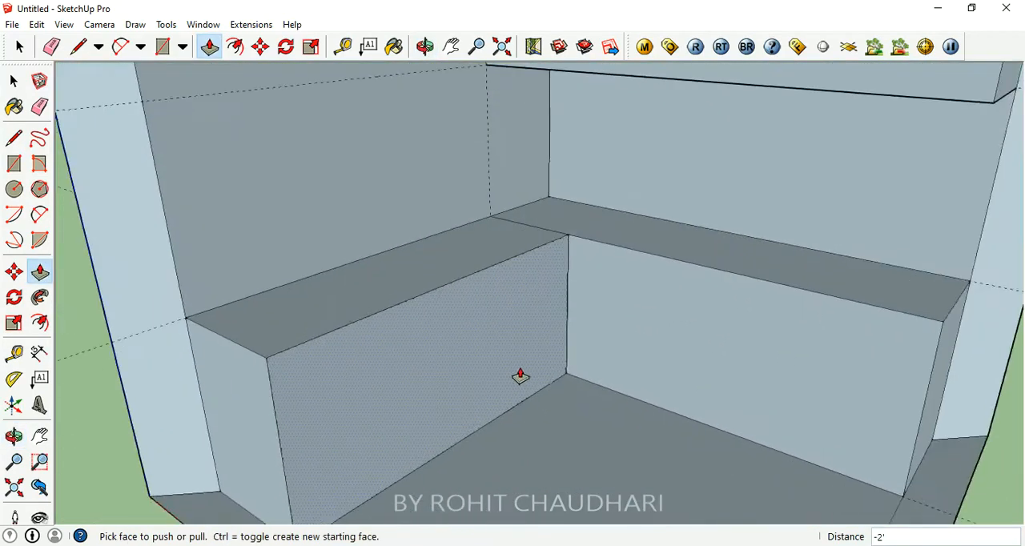
{"action": "middle_click_drag", "start_coordinate": [519, 373], "coordinate": [590, 300]}
- Try to offset the outline of the left counter's front face inward, and undo the offset
{"action": "left_click", "coordinate": [215, 49]}
{"action": "left_click", "coordinate": [509, 326]}
{"action": "key", "text": "Escape"}
{"action": "left_click", "coordinate": [235, 46]}
{"action": "left_click", "coordinate": [478, 245]}
{"action": "left_click", "coordinate": [521, 329]}
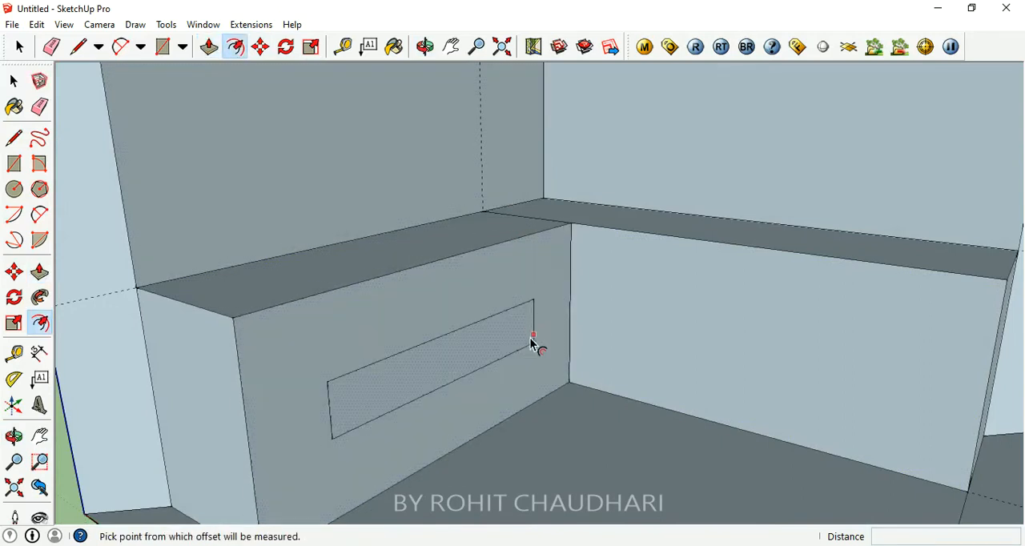
{"action": "key", "text": "ctrl+z"}
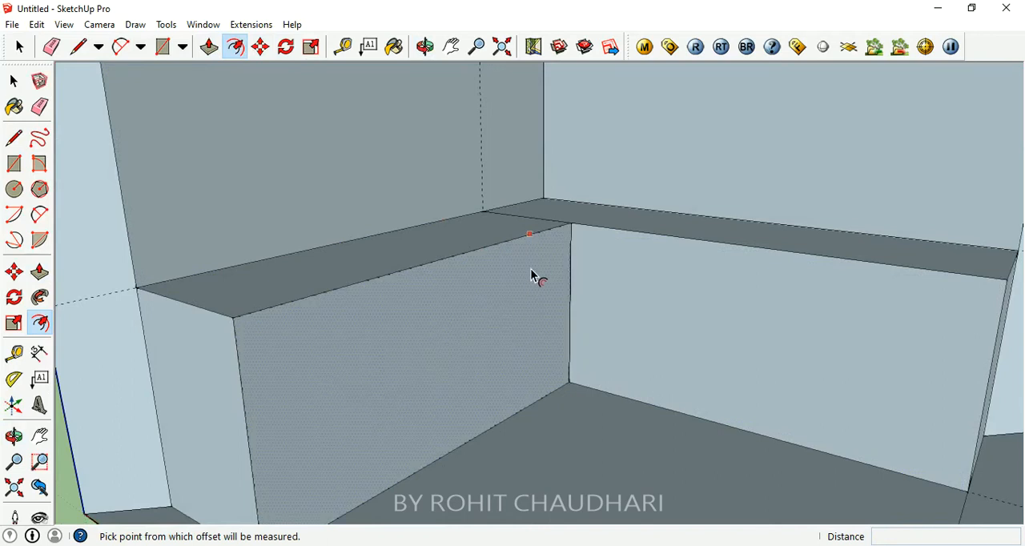
- Offset the outlines of the left and right counters' front faces inward by 1"
{"action": "left_click", "coordinate": [467, 253]}
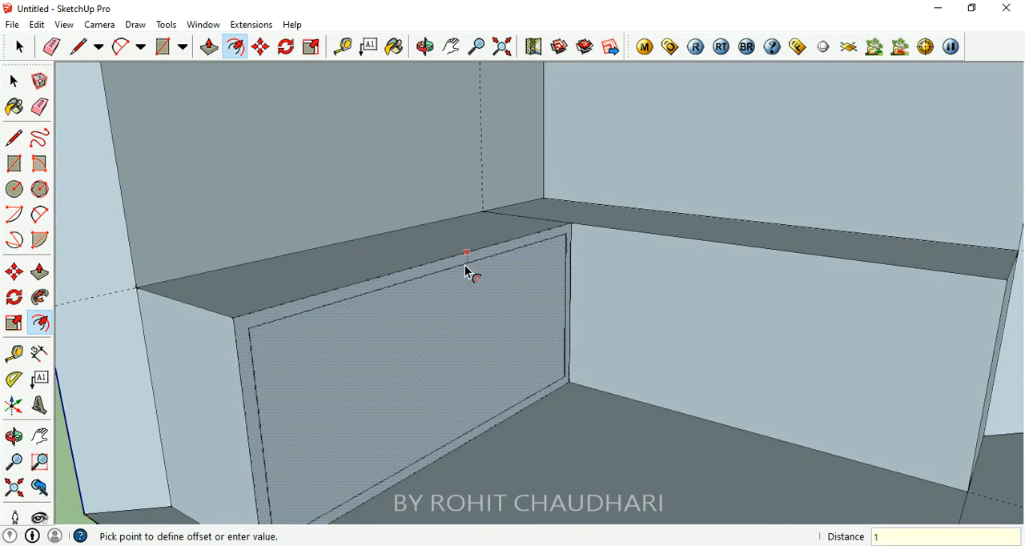
{"action": "left_click", "coordinate": [467, 272]}
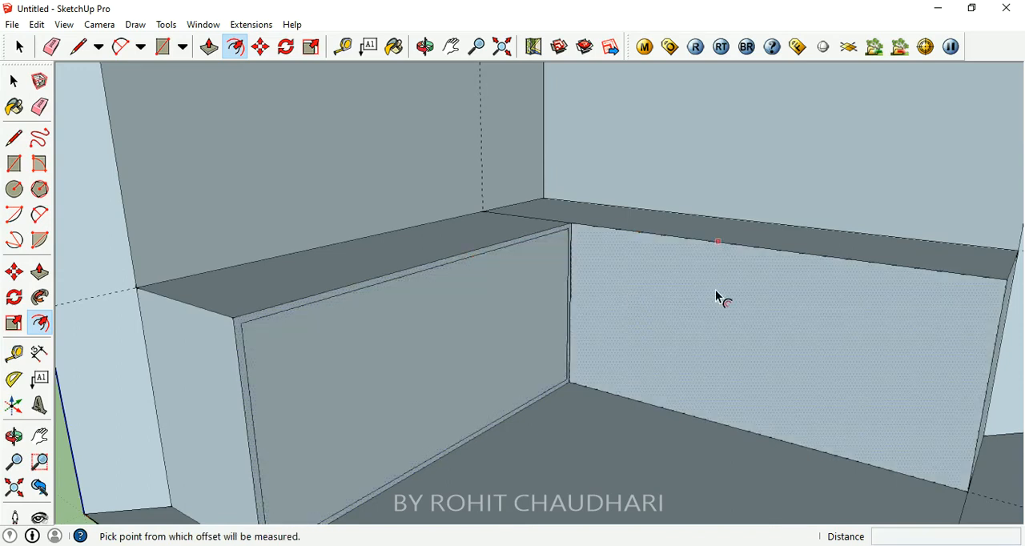
{"action": "middle_click_drag", "start_coordinate": [471, 365], "coordinate": [932, 352]}
{"action": "left_click", "coordinate": [803, 294]}
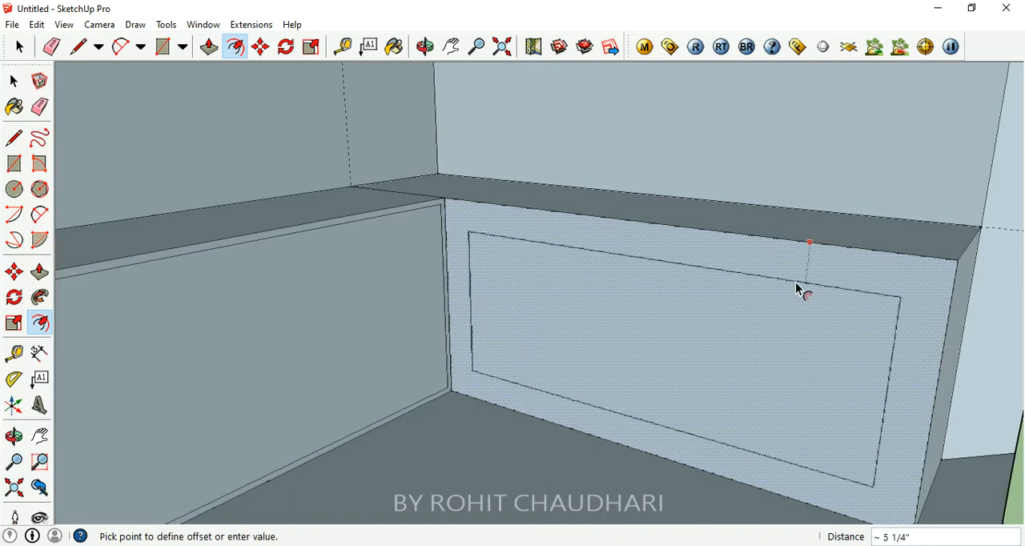
{"action": "type", "text": "1"}
{"action": "key", "text": "Return"}
{"action": "scroll", "coordinate": [736, 347], "scroll_direction": "down", "scroll_amount": 6}
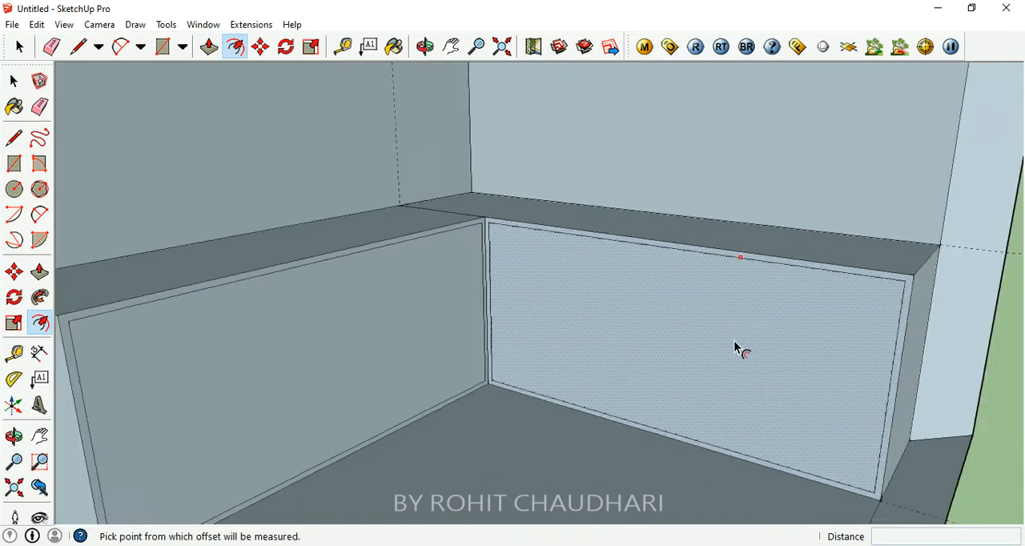
- Offset the outline of the overhead cabinet block's front face inward
{"action": "middle_click_drag", "start_coordinate": [697, 222], "coordinate": [679, 382]}
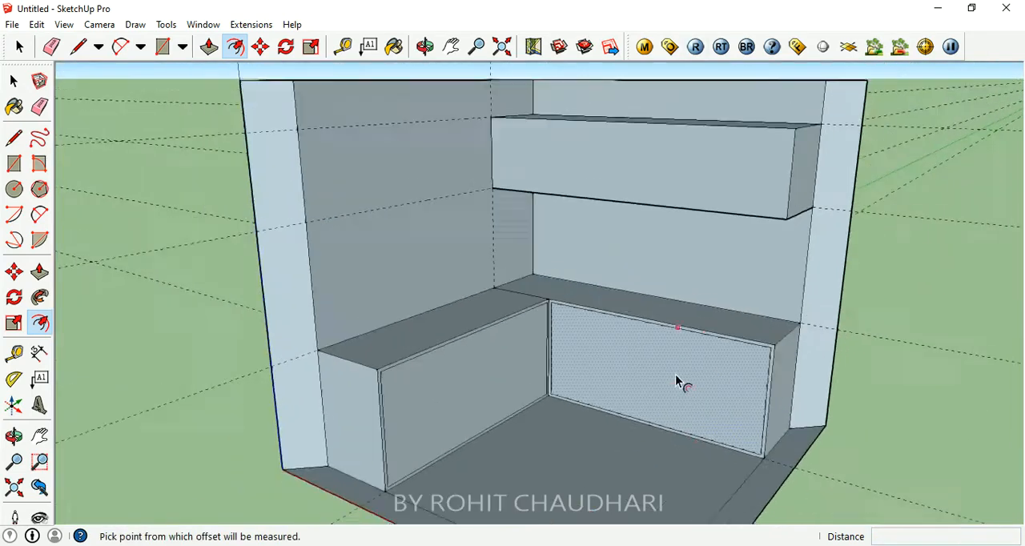
{"action": "scroll", "coordinate": [700, 202], "scroll_direction": "up", "scroll_amount": 4}
{"action": "left_click", "coordinate": [694, 186]}
{"action": "key", "text": "Return"}
- Examine the offset outlines on the front faces of both counters from several angles
{"action": "scroll", "coordinate": [670, 258], "scroll_direction": "down", "scroll_amount": 5}
{"action": "middle_click_drag", "start_coordinate": [553, 538], "coordinate": [606, 380]}
{"action": "scroll", "coordinate": [515, 415], "scroll_direction": "up", "scroll_amount": 5}
{"action": "middle_click_drag", "start_coordinate": [515, 415], "coordinate": [640, 381]}
{"action": "scroll", "coordinate": [621, 427], "scroll_direction": "up", "scroll_amount": 3}
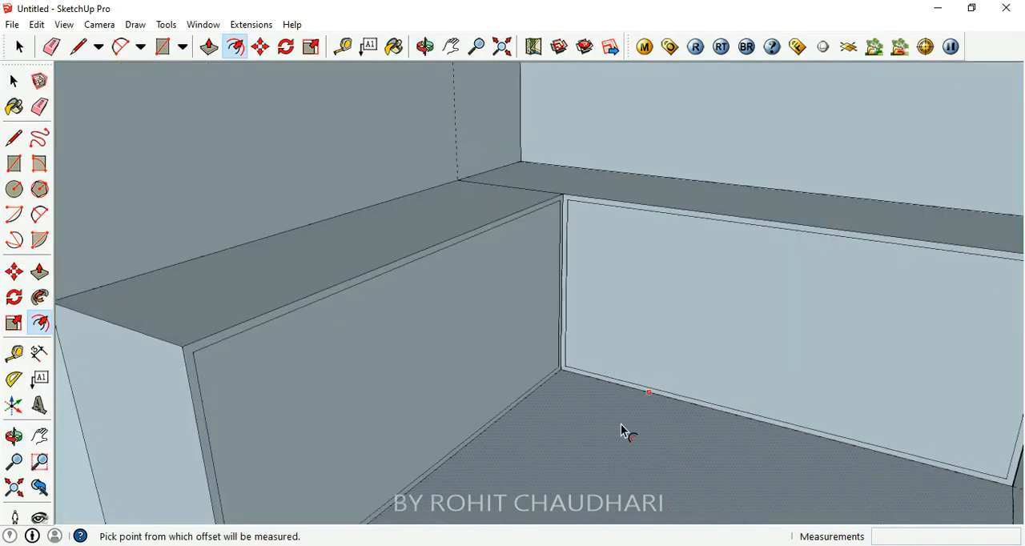
{"action": "scroll", "coordinate": [478, 344], "scroll_direction": "down", "scroll_amount": 4}
{"action": "middle_click_drag", "start_coordinate": [491, 398], "coordinate": [481, 333]}
{"action": "scroll", "coordinate": [515, 329], "scroll_direction": "up", "scroll_amount": 4}
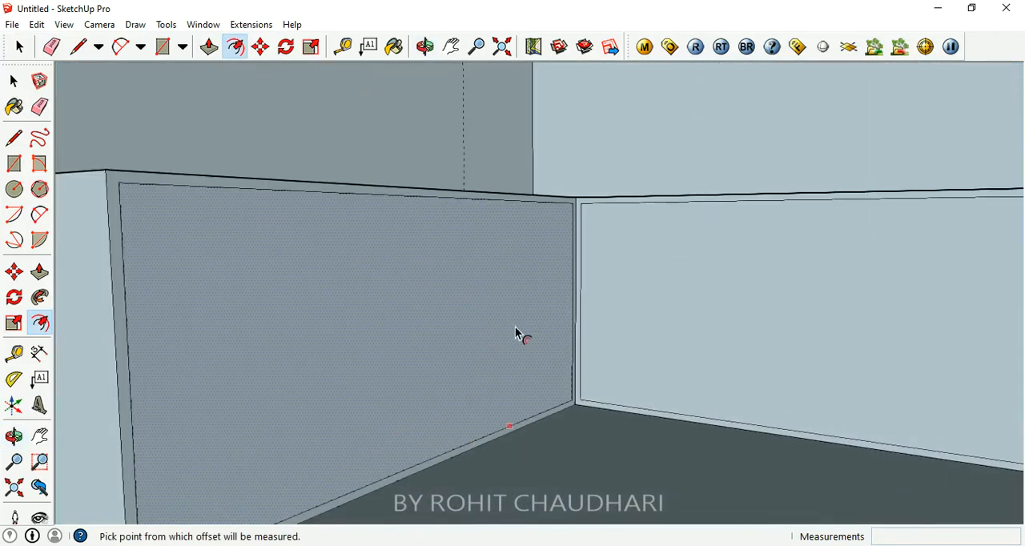
{"action": "scroll", "coordinate": [442, 343], "scroll_direction": "down", "scroll_amount": 6}
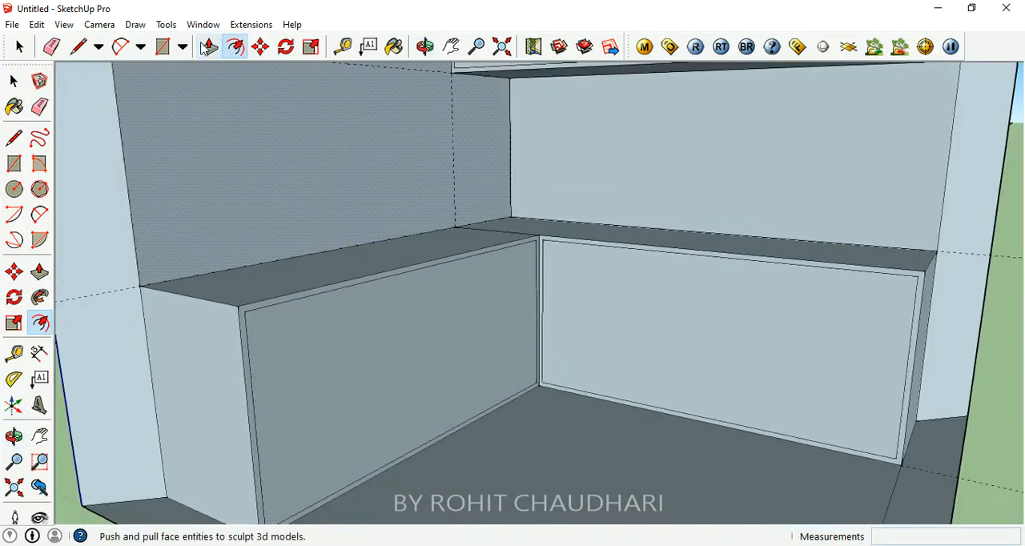
- Try to hollow out the left counter by pushing its inner front face inward 1' 11"
{"action": "left_click", "coordinate": [219, 56]}
{"action": "left_click", "coordinate": [454, 322]}
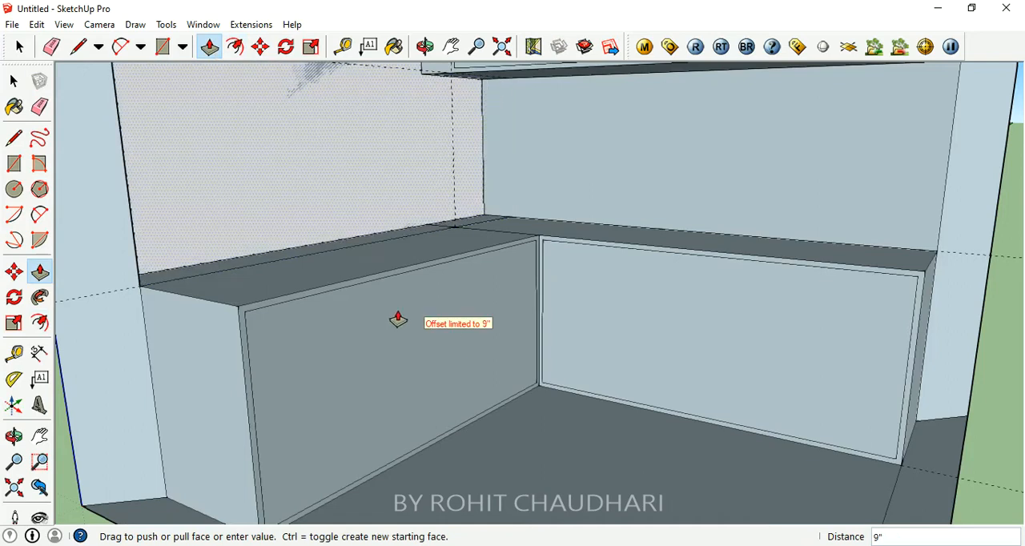
{"action": "key", "text": "Escape"}
{"action": "left_click", "coordinate": [365, 328]}
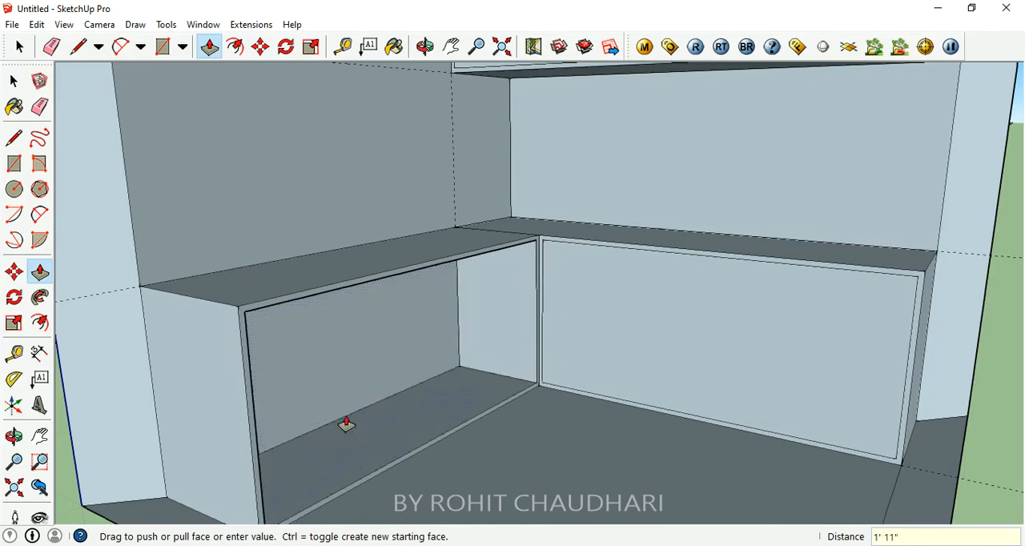
{"action": "left_click", "coordinate": [387, 395]}
- Examine the hollowed left counter and the adjoining right counter from several angles
{"action": "middle_click_drag", "start_coordinate": [388, 395], "coordinate": [313, 393]}
{"action": "scroll", "coordinate": [314, 393], "scroll_direction": "down", "scroll_amount": 2}
{"action": "middle_click_drag", "start_coordinate": [540, 352], "coordinate": [649, 320]}
{"action": "scroll", "coordinate": [585, 345], "scroll_direction": "up", "scroll_amount": 3}
{"action": "scroll", "coordinate": [493, 377], "scroll_direction": "down", "scroll_amount": 2}
{"action": "middle_click_drag", "start_coordinate": [600, 346], "coordinate": [576, 315]}
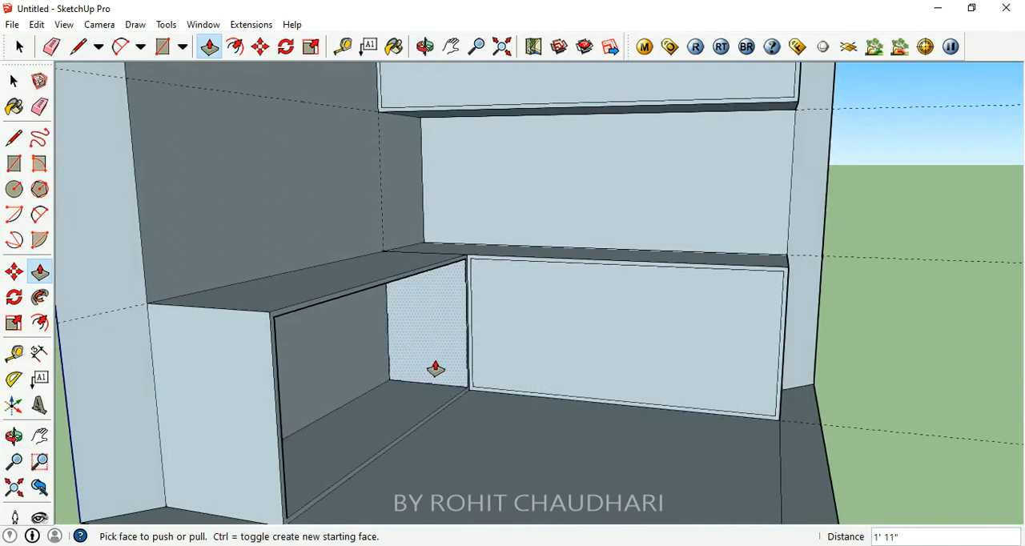
{"action": "mouse_move", "coordinate": [454, 331]}
{"action": "middle_mouse_down"}
{"action": "mouse_move", "coordinate": [472, 326]}
{"action": "mouse_move", "coordinate": [539, 466]}
{"action": "middle_mouse_up"}
{"action": "scroll", "coordinate": [505, 375], "scroll_direction": "up", "scroll_amount": 3}
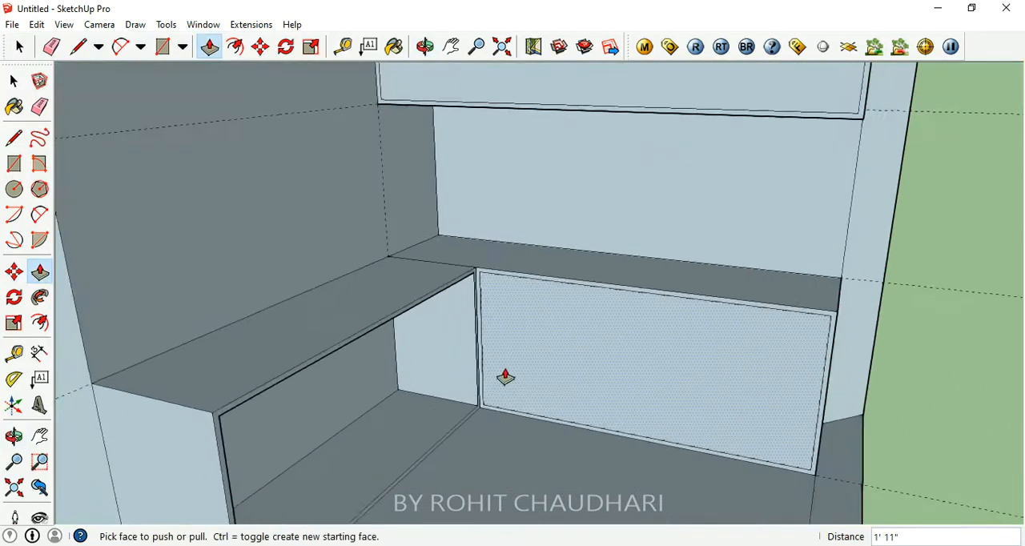
{"action": "middle_click_drag", "start_coordinate": [479, 333], "coordinate": [449, 370]}
{"action": "scroll", "coordinate": [369, 404], "scroll_direction": "down", "scroll_amount": 2}
{"action": "mouse_move", "coordinate": [370, 404]}
{"action": "middle_mouse_down"}
{"action": "mouse_move", "coordinate": [371, 344]}
{"action": "mouse_move", "coordinate": [353, 406]}
{"action": "middle_mouse_up"}
{"action": "scroll", "coordinate": [353, 406], "scroll_direction": "up", "scroll_amount": 4}
{"action": "scroll", "coordinate": [396, 330], "scroll_direction": "down", "scroll_amount": 4}
{"action": "scroll", "coordinate": [407, 355], "scroll_direction": "up", "scroll_amount": 2}
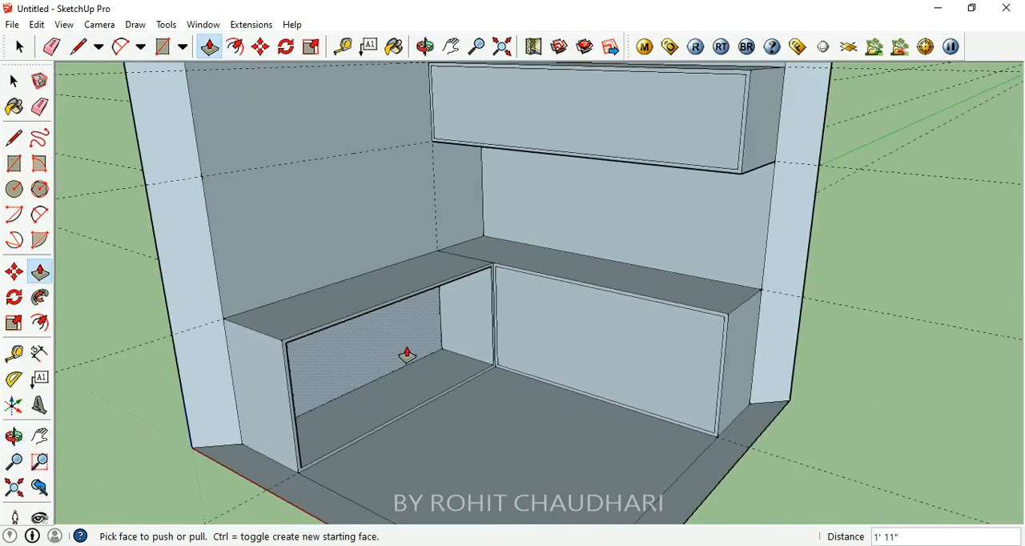
{"action": "mouse_move", "coordinate": [405, 350]}
{"action": "middle_mouse_down"}
{"action": "mouse_move", "coordinate": [322, 341]}
{"action": "mouse_move", "coordinate": [507, 403]}
{"action": "mouse_move", "coordinate": [414, 339]}
{"action": "middle_mouse_up"}
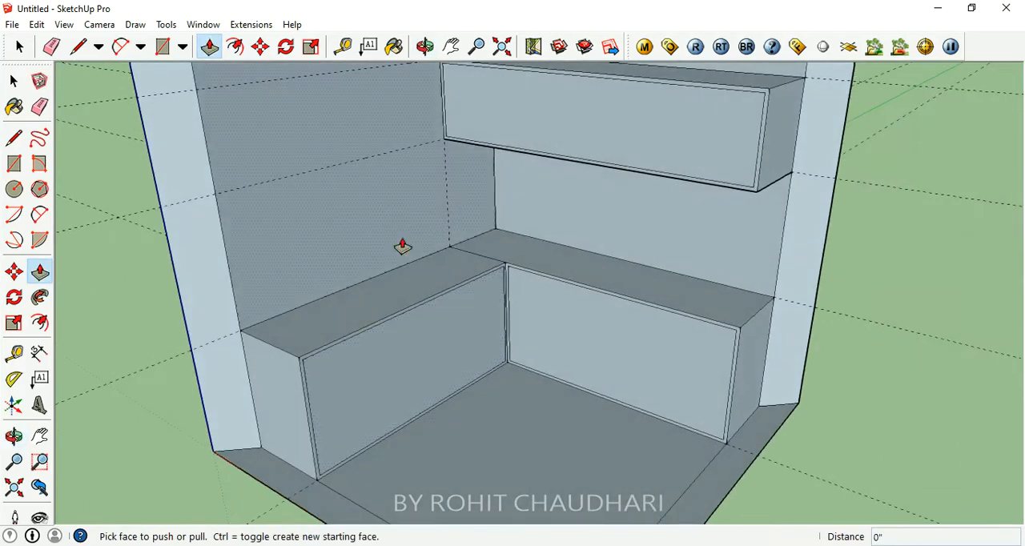
{"action": "left_click", "coordinate": [165, 48]}
{"action": "scroll", "coordinate": [394, 422], "scroll_direction": "up", "scroll_amount": 3}
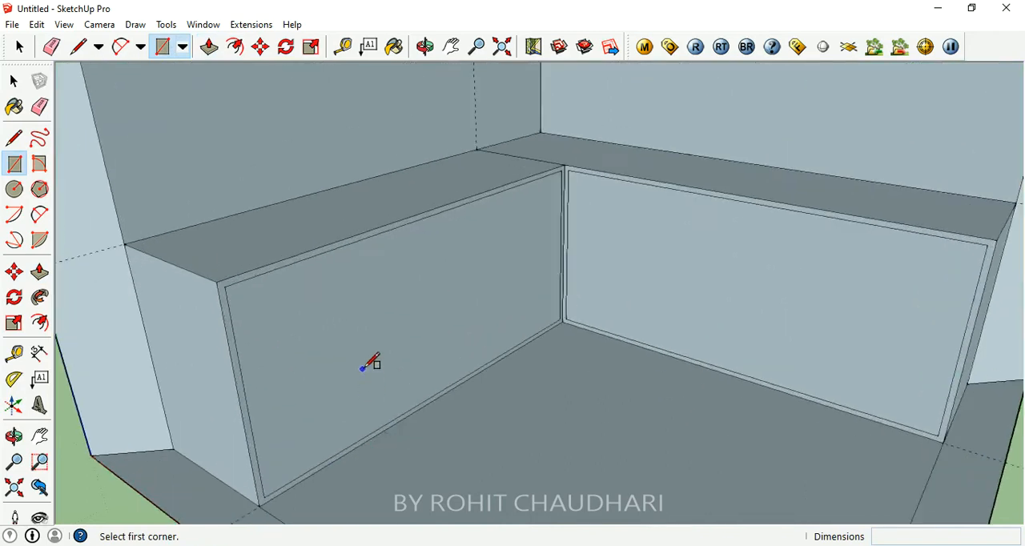
{"action": "left_click", "coordinate": [225, 285]}
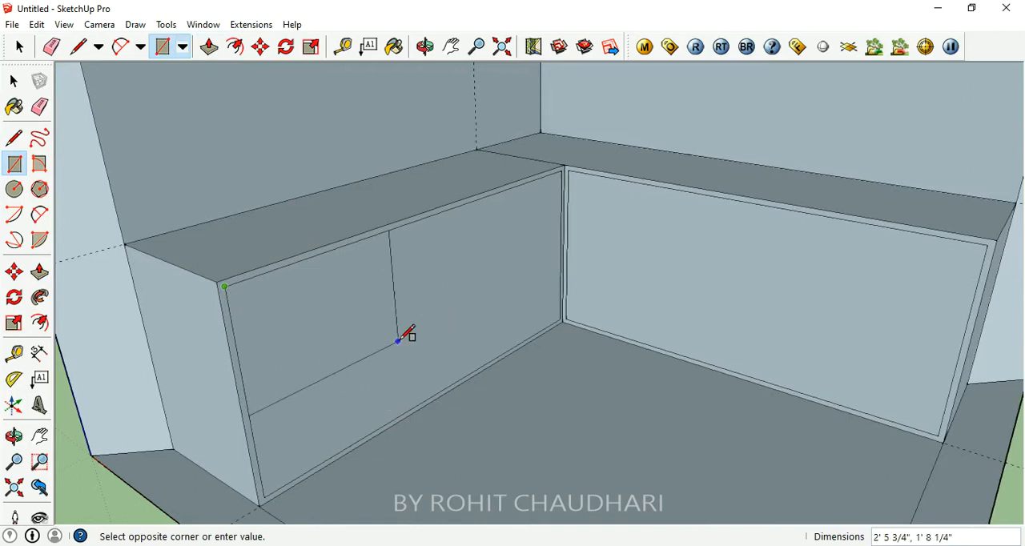
{"action": "key", "text": "Escape"}
{"action": "scroll", "coordinate": [551, 344], "scroll_direction": "up", "scroll_amount": 2}
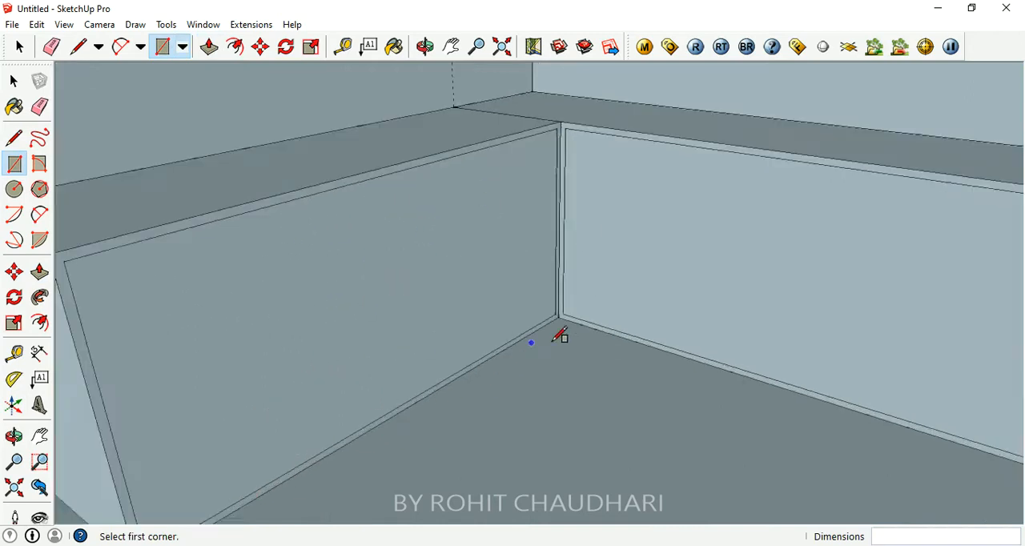
{"action": "scroll", "coordinate": [477, 376], "scroll_direction": "down", "scroll_amount": 3}
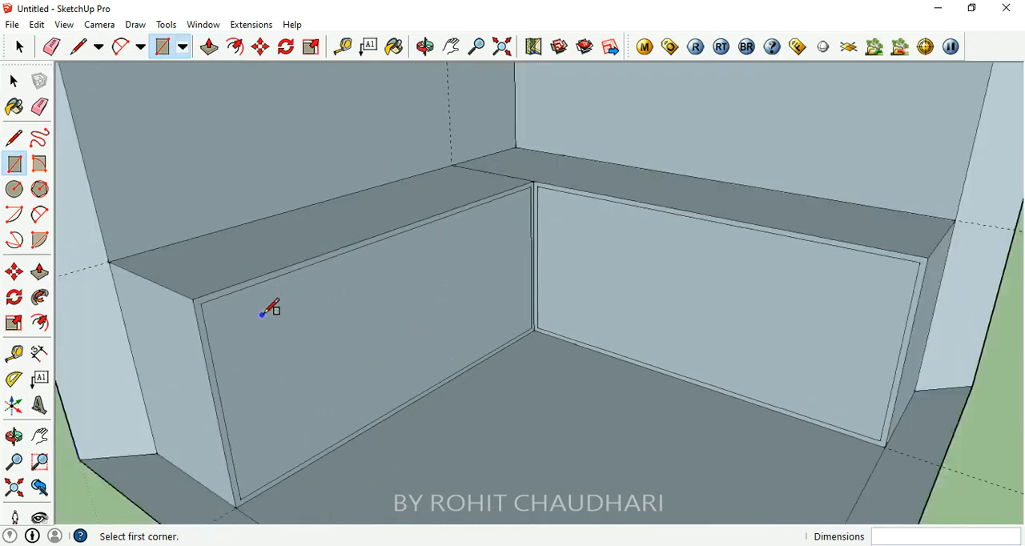
- Offset the inner outline of the left counter's front face inward by another 1"
{"action": "left_click", "coordinate": [235, 47]}
{"action": "left_click", "coordinate": [361, 288]}
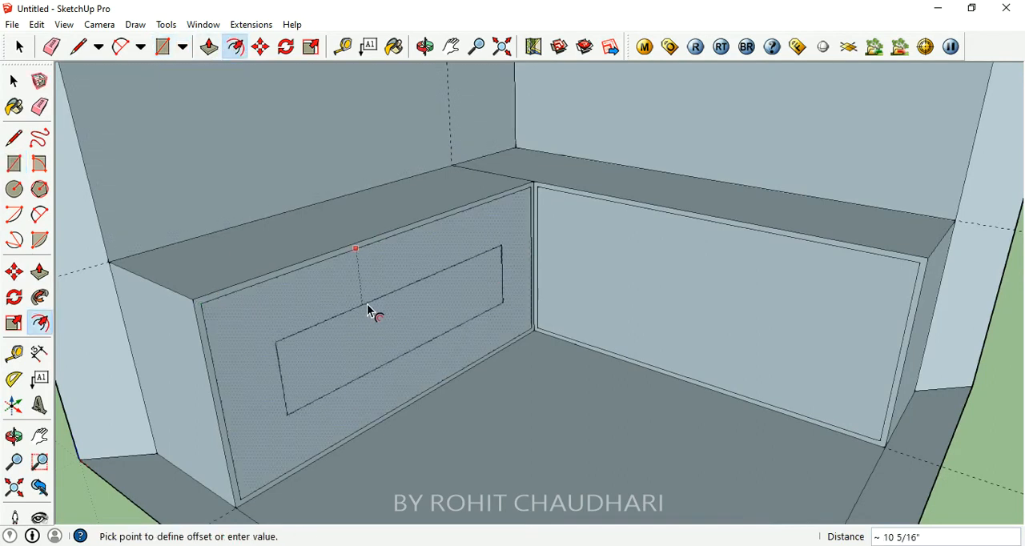
{"action": "type", "text": "1"}
{"action": "key", "text": "Return"}
- Push the narrow strip between the two outlines on the left counter's front inward by 1/2"
{"action": "middle_click_drag", "start_coordinate": [201, 371], "coordinate": [253, 311]}
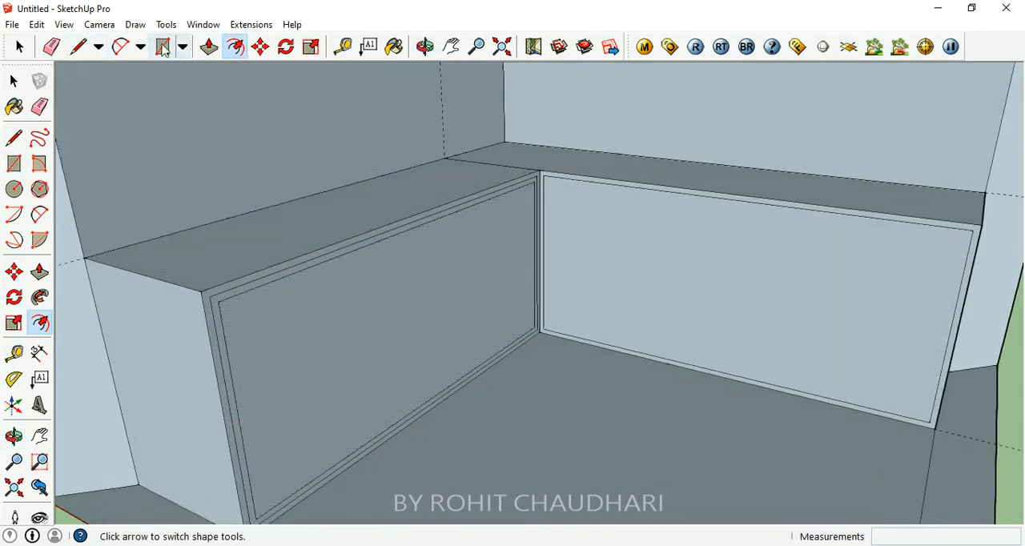
{"action": "left_click", "coordinate": [209, 47]}
{"action": "left_click", "coordinate": [247, 296]}
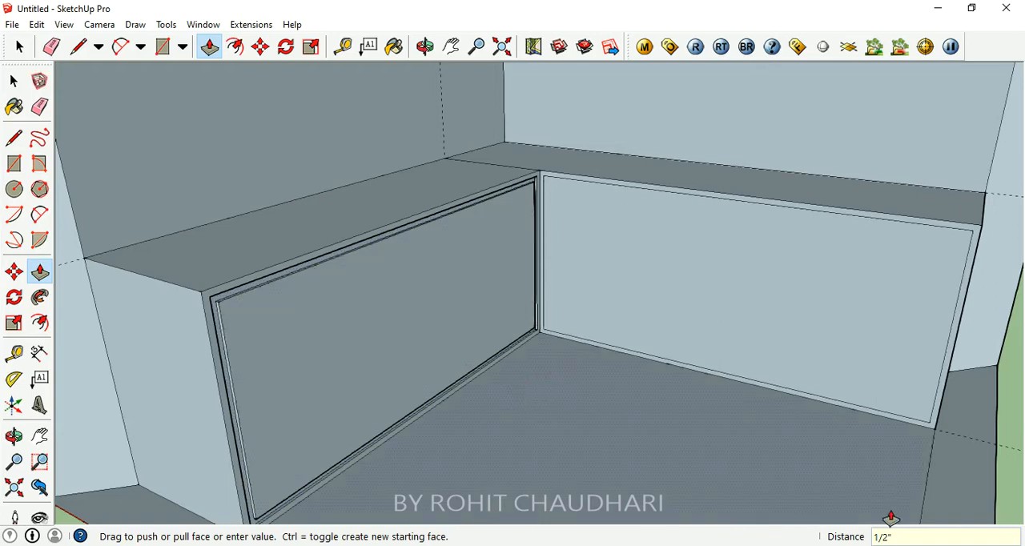
{"action": "middle_click_drag", "start_coordinate": [542, 328], "coordinate": [432, 224]}
{"action": "scroll", "coordinate": [123, 243], "scroll_direction": "up", "scroll_amount": 3}
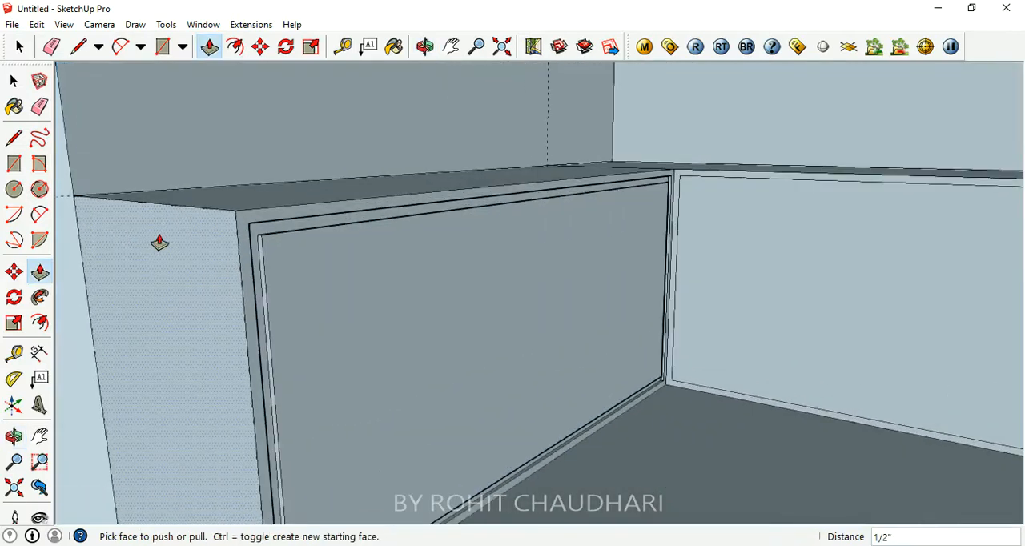
{"action": "scroll", "coordinate": [264, 255], "scroll_direction": "up", "scroll_amount": 2}
{"action": "middle_click_drag", "start_coordinate": [263, 255], "coordinate": [398, 318]}
- Place two vertical guides on the left counter's front panel, the first 2' from its outer edge and the second 2' further
{"action": "middle_click_drag", "start_coordinate": [727, 206], "coordinate": [360, 313]}
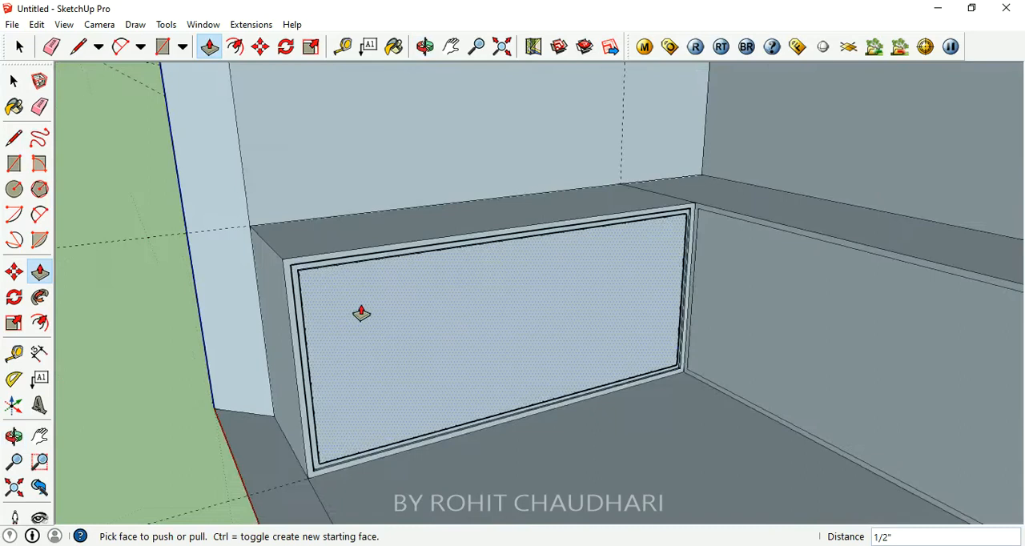
{"action": "left_click", "coordinate": [165, 54]}
{"action": "scroll", "coordinate": [517, 259], "scroll_direction": "up", "scroll_amount": 2}
{"action": "scroll", "coordinate": [553, 252], "scroll_direction": "down", "scroll_amount": 2}
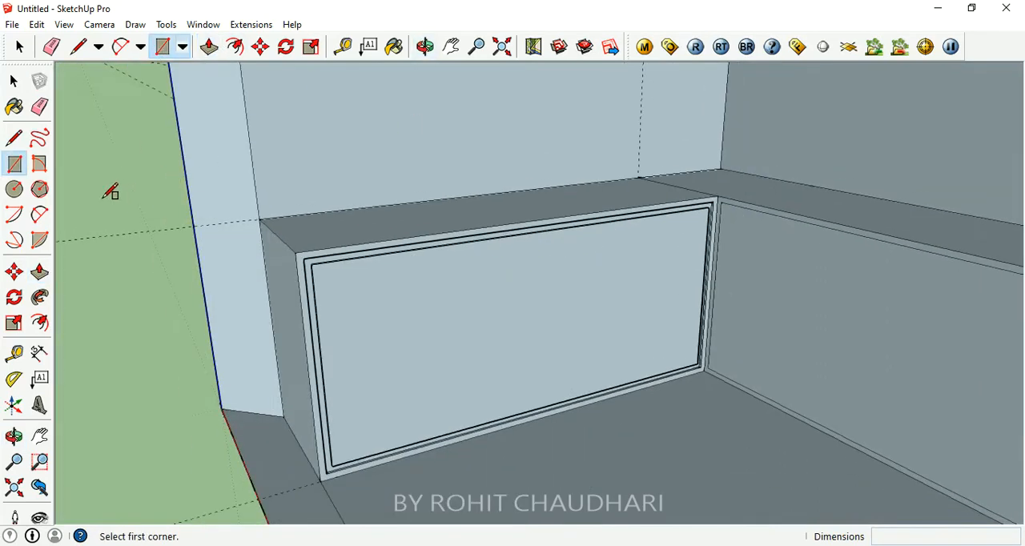
{"action": "left_click", "coordinate": [342, 46]}
{"action": "scroll", "coordinate": [504, 269], "scroll_direction": "up", "scroll_amount": 2}
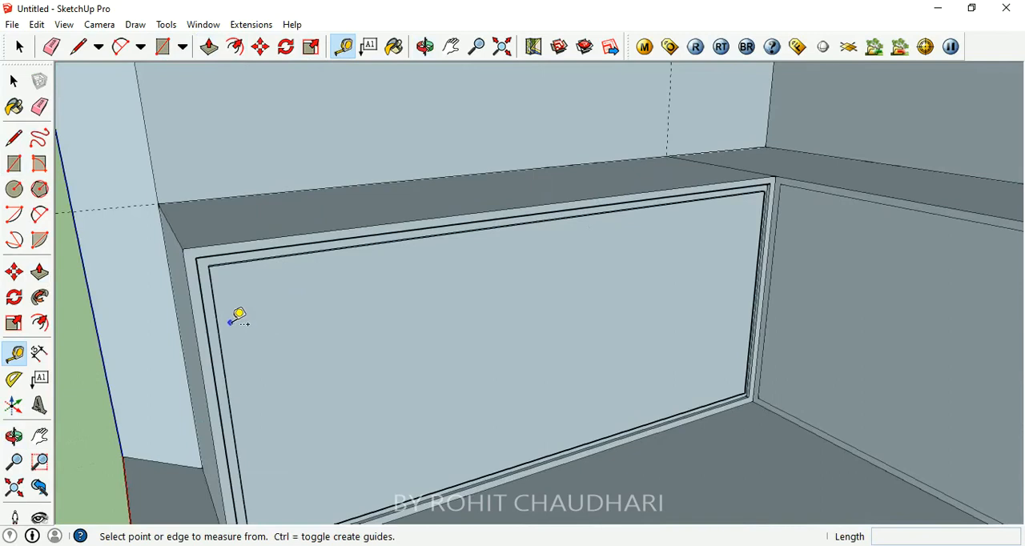
{"action": "left_click", "coordinate": [218, 325]}
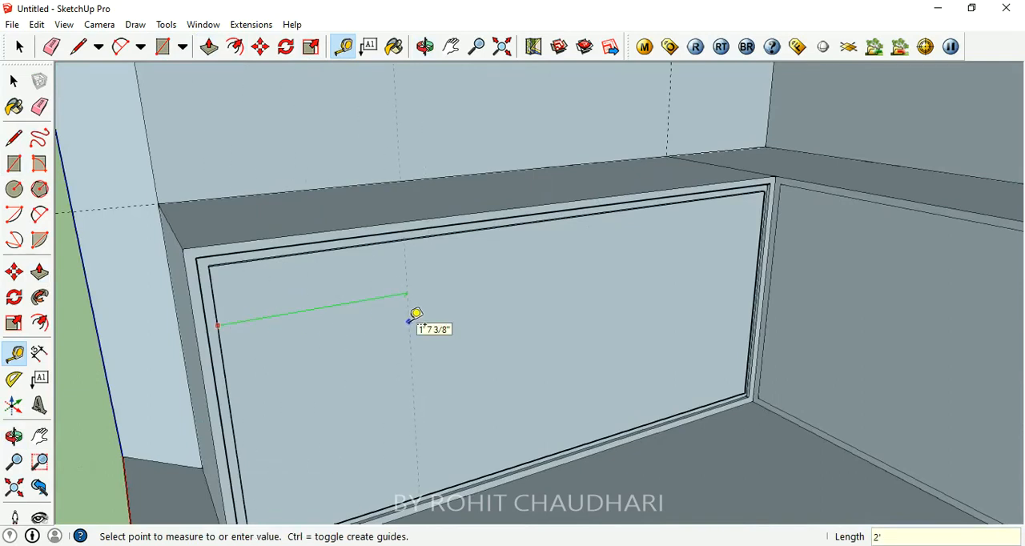
{"action": "type", "text": "2'"}
{"action": "key", "text": "Return"}
{"action": "left_click", "coordinate": [447, 330]}
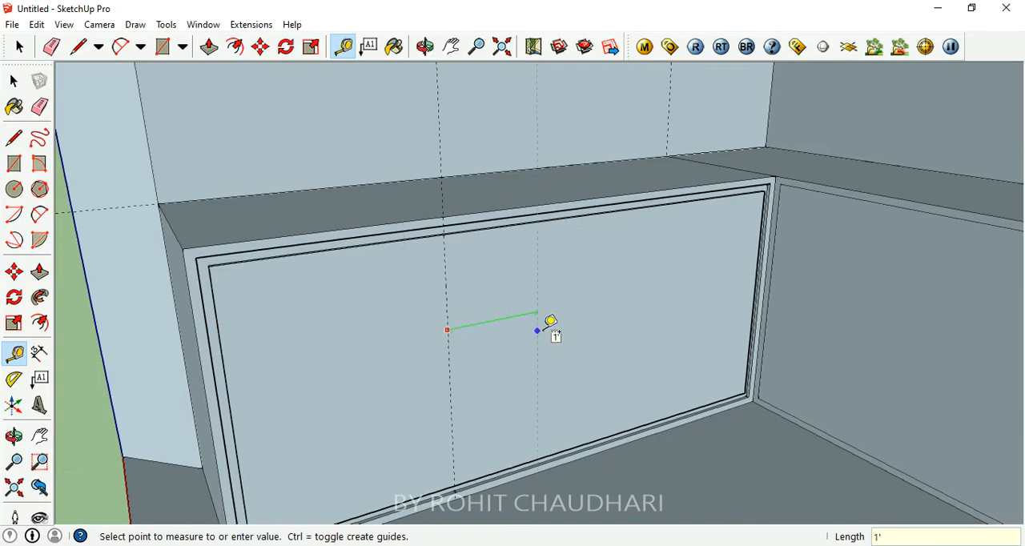
{"action": "key", "text": "Return"}
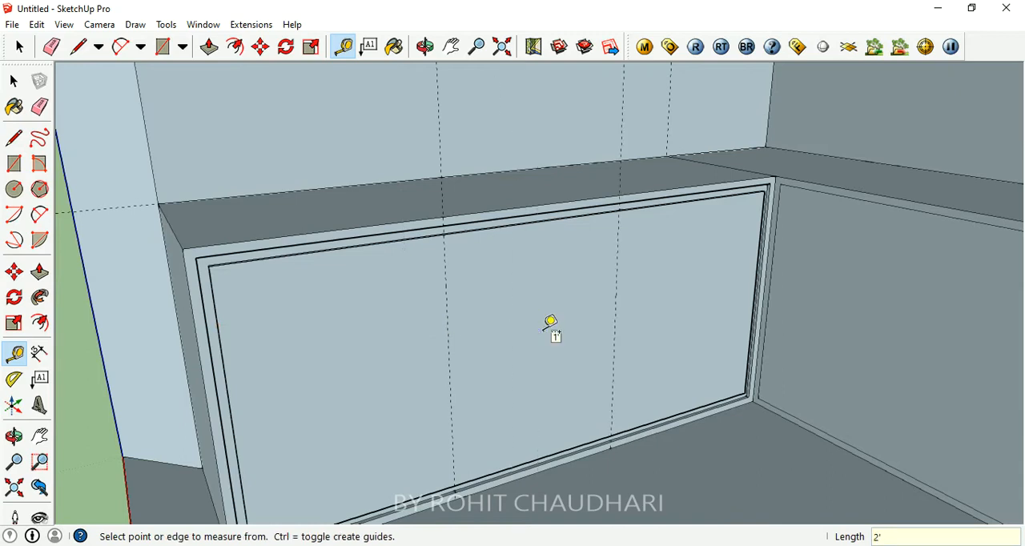
- Draw a full-height rectangle between the two guides to divide the left counter's front panel into three
{"action": "middle_click_drag", "start_coordinate": [552, 331], "coordinate": [556, 357]}
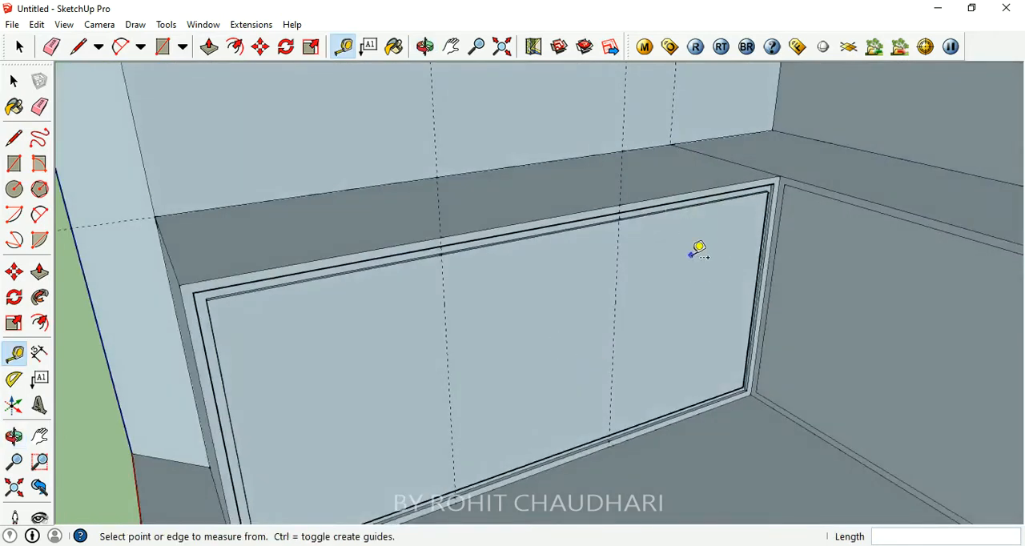
{"action": "left_click", "coordinate": [162, 46]}
{"action": "left_click", "coordinate": [440, 253]}
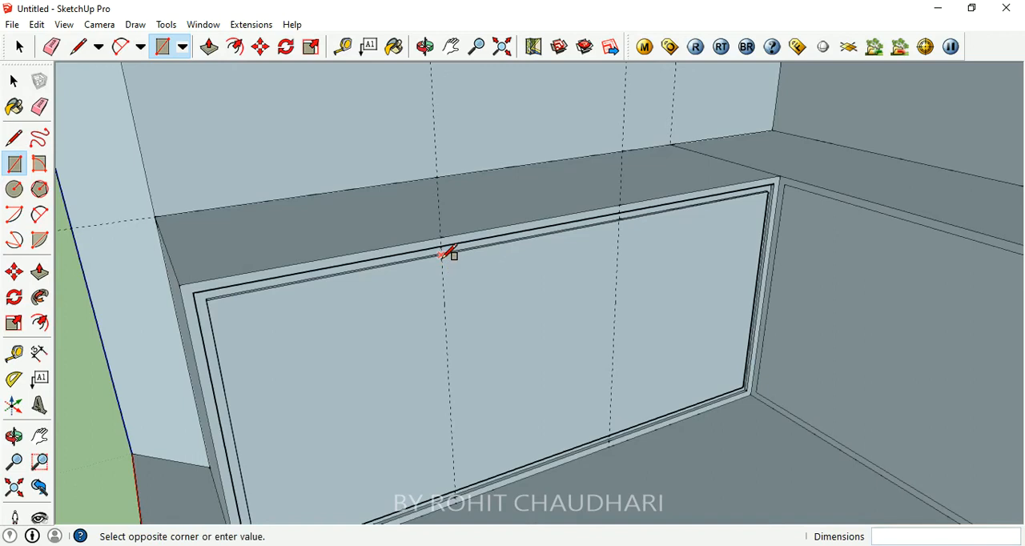
{"action": "scroll", "coordinate": [433, 240], "scroll_direction": "up", "scroll_amount": 5}
{"action": "scroll", "coordinate": [447, 261], "scroll_direction": "down", "scroll_amount": 5}
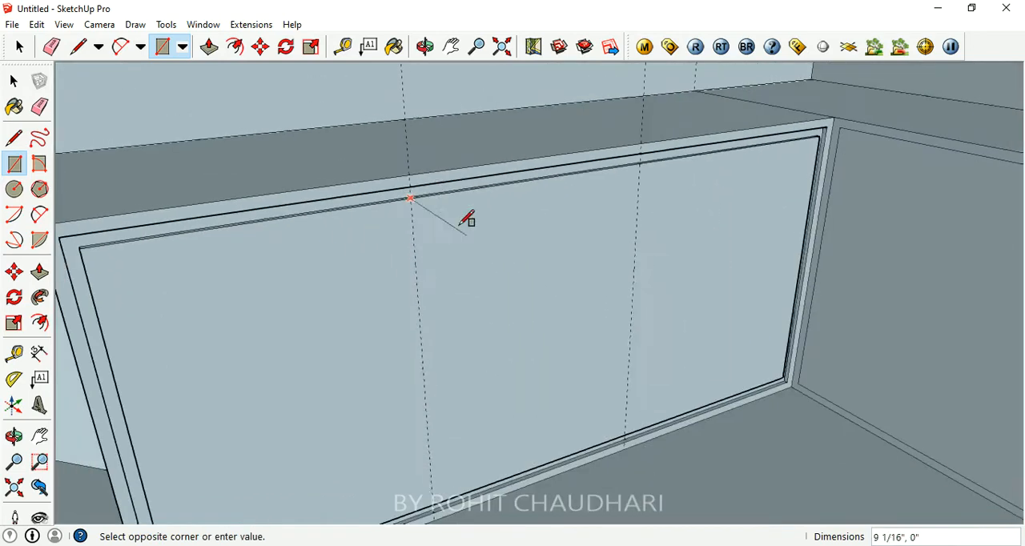
{"action": "scroll", "coordinate": [636, 432], "scroll_direction": "up", "scroll_amount": 5}
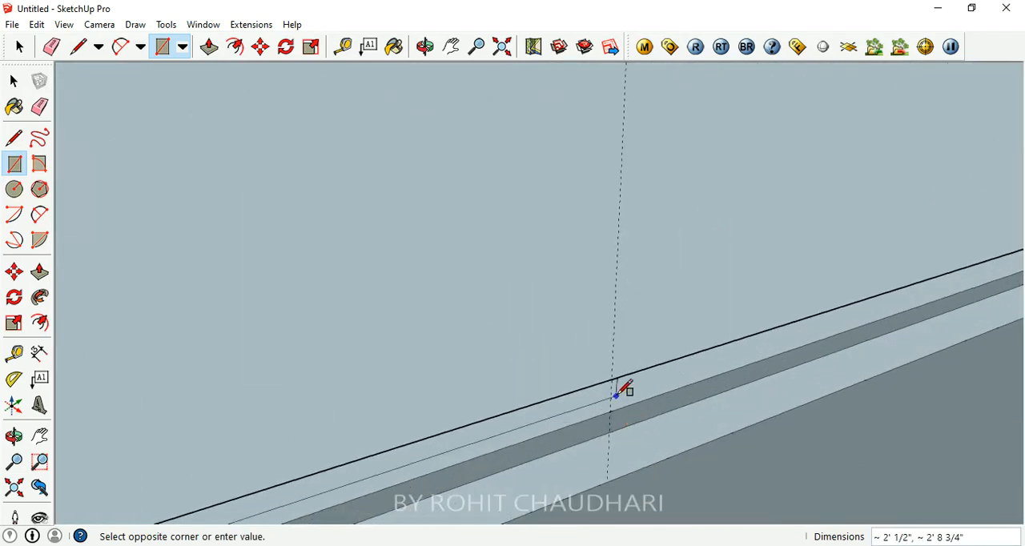
{"action": "left_click", "coordinate": [618, 373]}
{"action": "scroll", "coordinate": [661, 428], "scroll_direction": "down", "scroll_amount": 2}
{"action": "scroll", "coordinate": [612, 441], "scroll_direction": "down", "scroll_amount": 4}
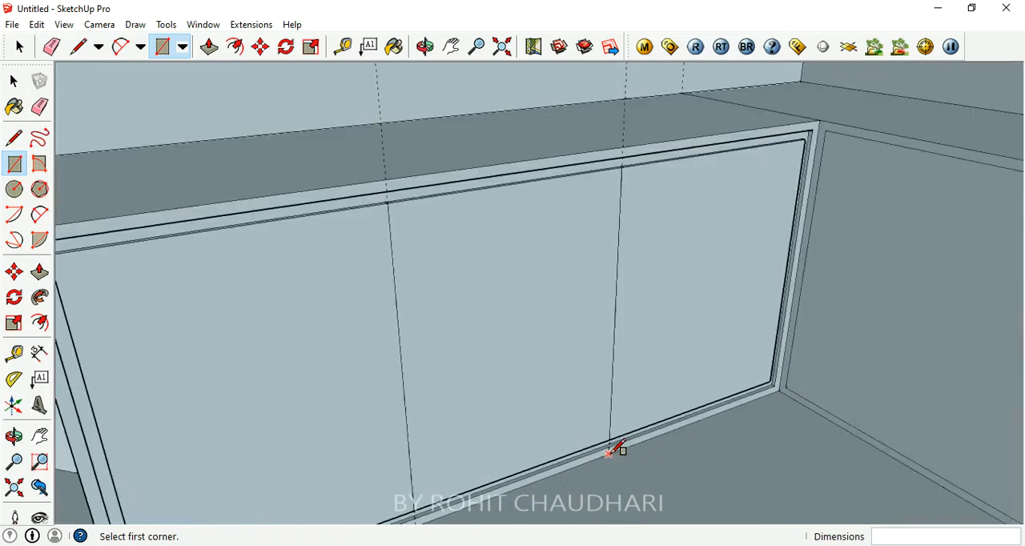
- Try to push the middle section of the left counter's front panel inward by 1/2"
{"action": "left_click", "coordinate": [208, 46]}
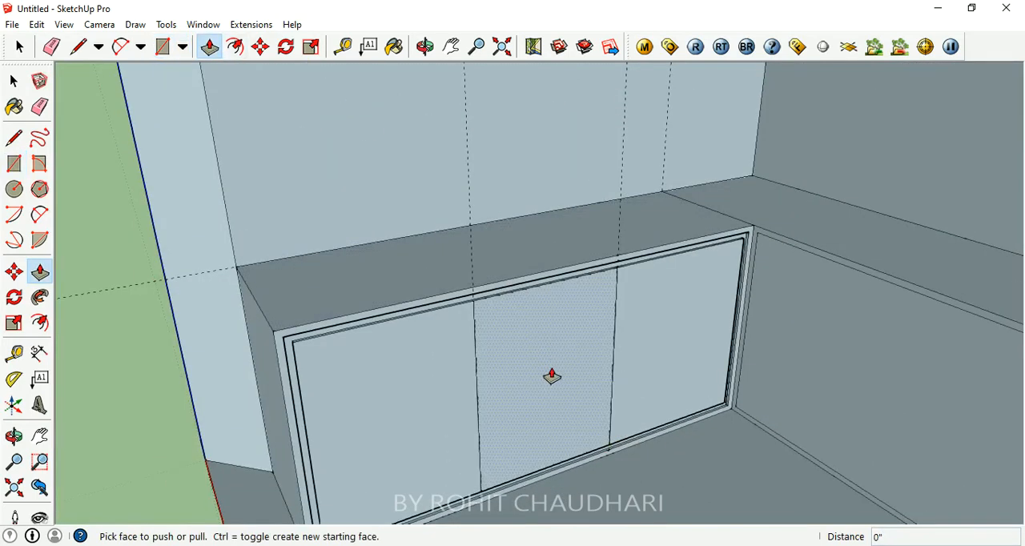
{"action": "left_click", "coordinate": [557, 380]}
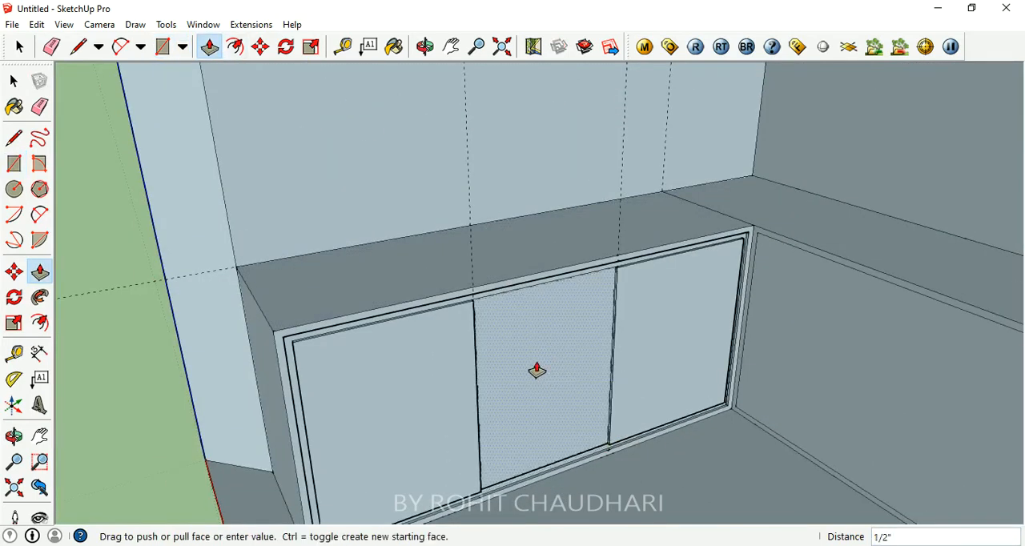
{"action": "left_click", "coordinate": [536, 370]}
{"action": "middle_click_drag", "start_coordinate": [615, 375], "coordinate": [570, 418]}
- Hollow out the left counter's section nearest the inside corner by pushing its front face inward 1' 11"
{"action": "left_click", "coordinate": [684, 362]}
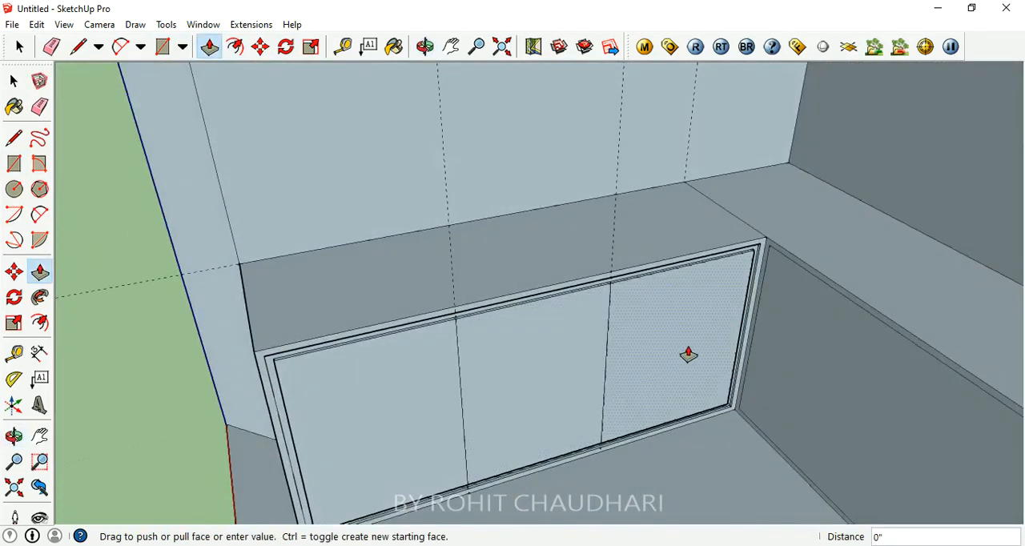
{"action": "left_click", "coordinate": [638, 300]}
{"action": "left_click", "coordinate": [678, 341]}
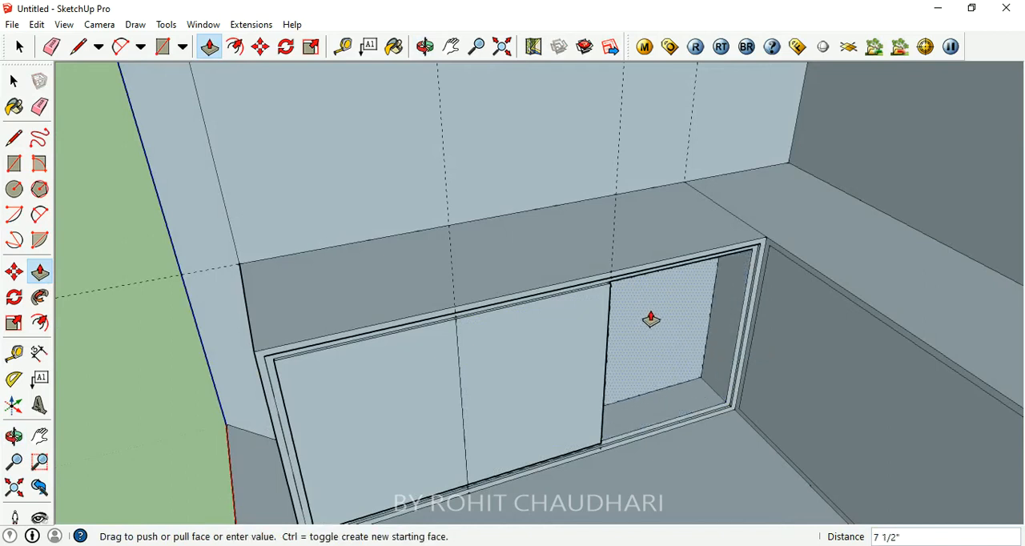
{"action": "mouse_move", "coordinate": [656, 322]}
{"action": "middle_mouse_down"}
{"action": "mouse_move", "coordinate": [736, 338]}
{"action": "mouse_move", "coordinate": [664, 258]}
{"action": "mouse_move", "coordinate": [662, 306]}
{"action": "middle_mouse_up"}
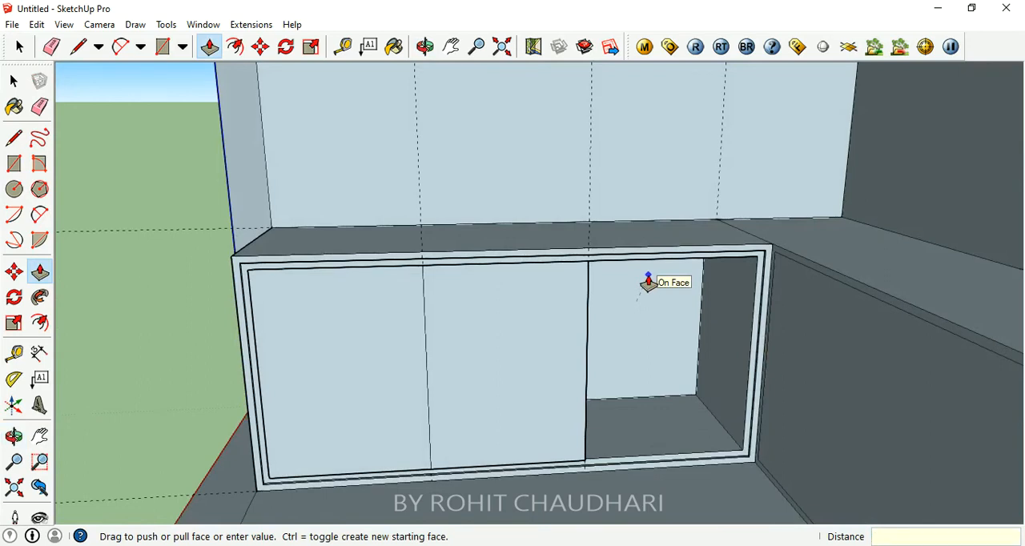
{"action": "key", "text": "Return"}
{"action": "middle_click_drag", "start_coordinate": [679, 387], "coordinate": [739, 412]}
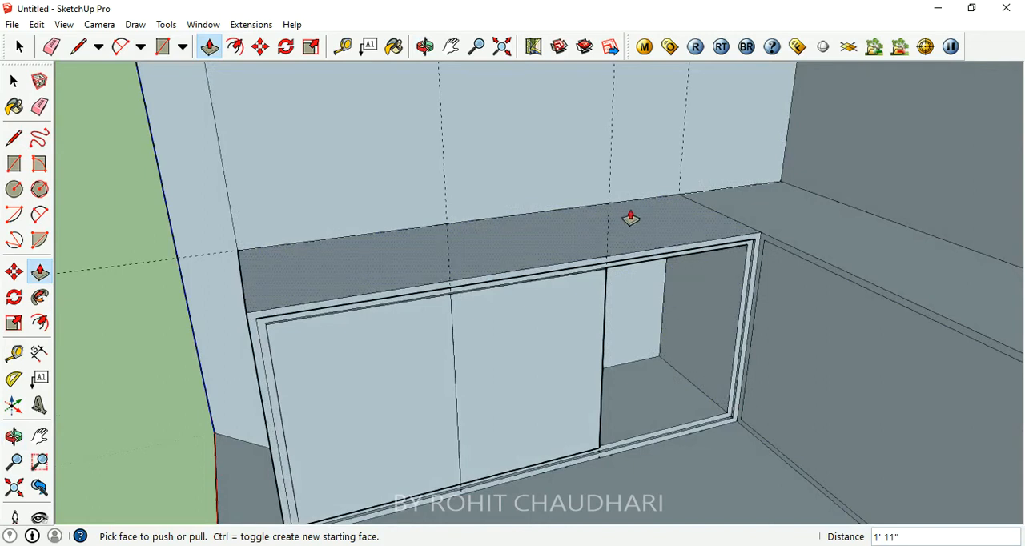
{"action": "middle_click_drag", "start_coordinate": [654, 272], "coordinate": [533, 240]}
{"action": "middle_click_drag", "start_coordinate": [521, 284], "coordinate": [590, 256]}
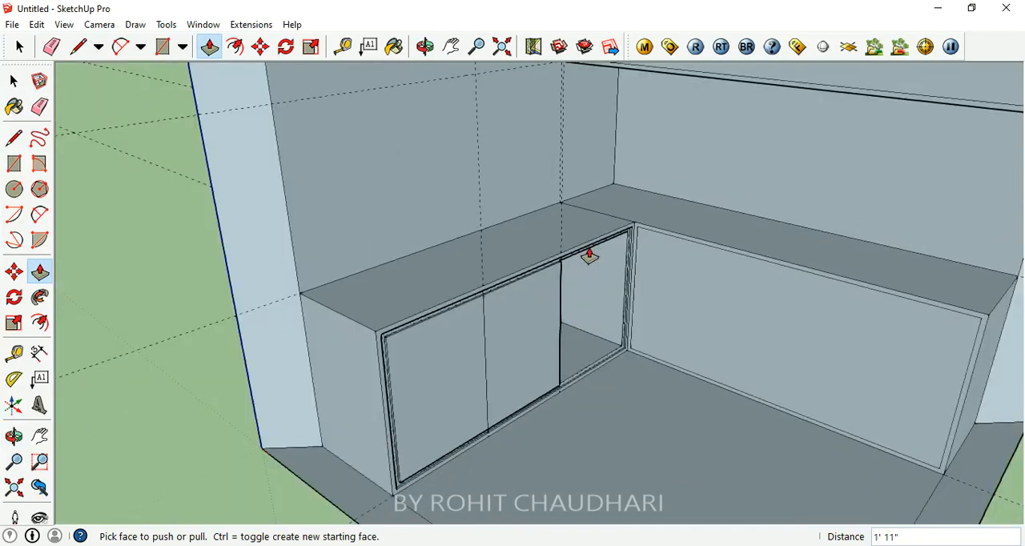
- Try to draw a narrow full-height rectangle along the dividing line between the left counter's outer and middle front sections
{"action": "middle_click_drag", "start_coordinate": [570, 321], "coordinate": [520, 319]}
{"action": "scroll", "coordinate": [511, 326], "scroll_direction": "up", "scroll_amount": 3}
{"action": "scroll", "coordinate": [460, 300], "scroll_direction": "up", "scroll_amount": 1}
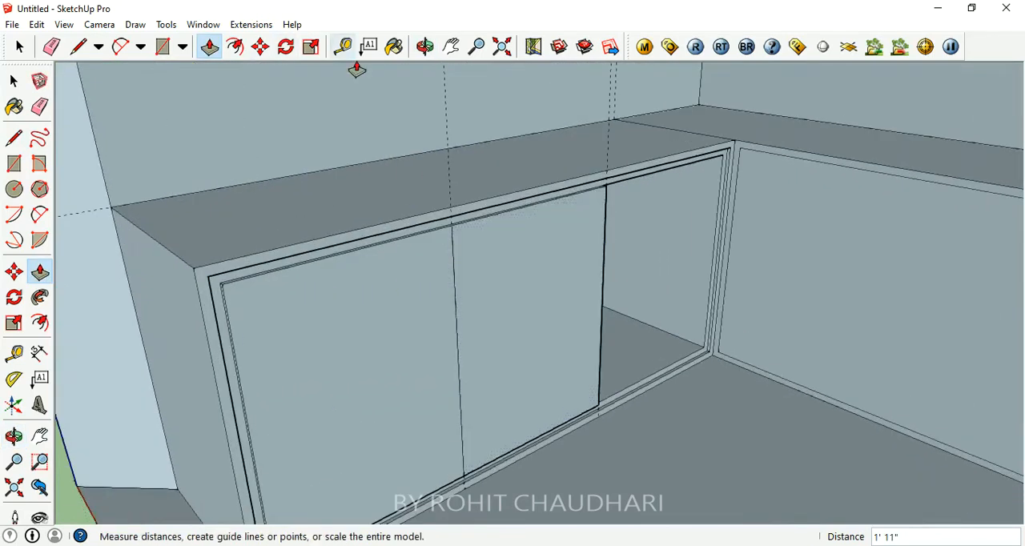
{"action": "left_click", "coordinate": [163, 47]}
{"action": "middle_click_drag", "start_coordinate": [583, 389], "coordinate": [464, 377]}
{"action": "left_click", "coordinate": [394, 189]}
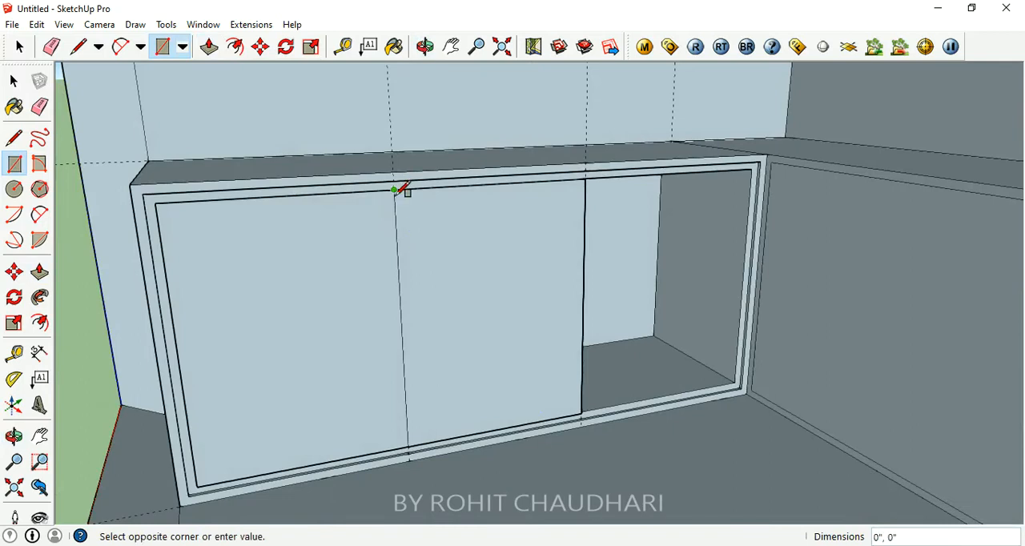
{"action": "scroll", "coordinate": [446, 446], "scroll_direction": "up", "scroll_amount": 4}
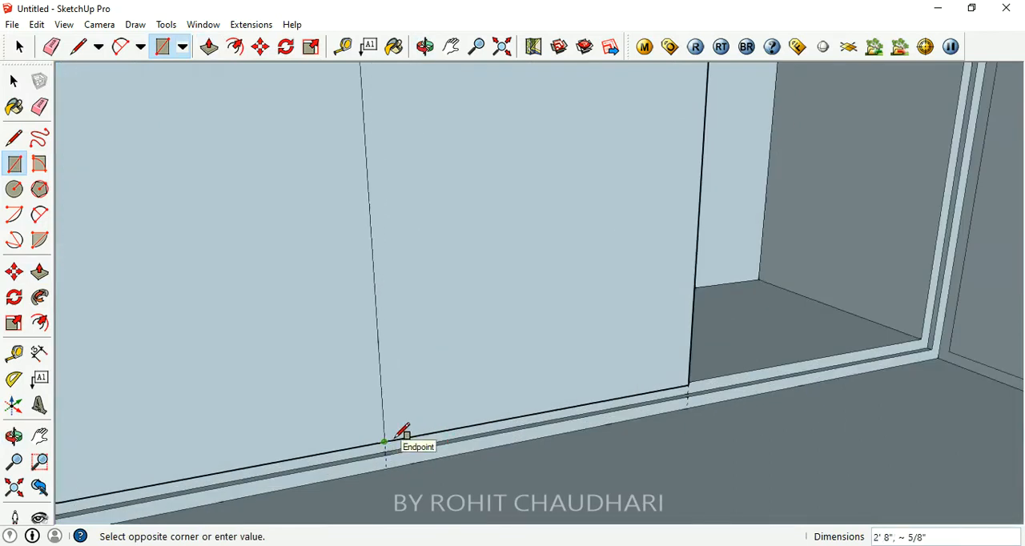
{"action": "left_click", "coordinate": [405, 431]}
{"action": "middle_click_drag", "start_coordinate": [405, 431], "coordinate": [460, 270]}
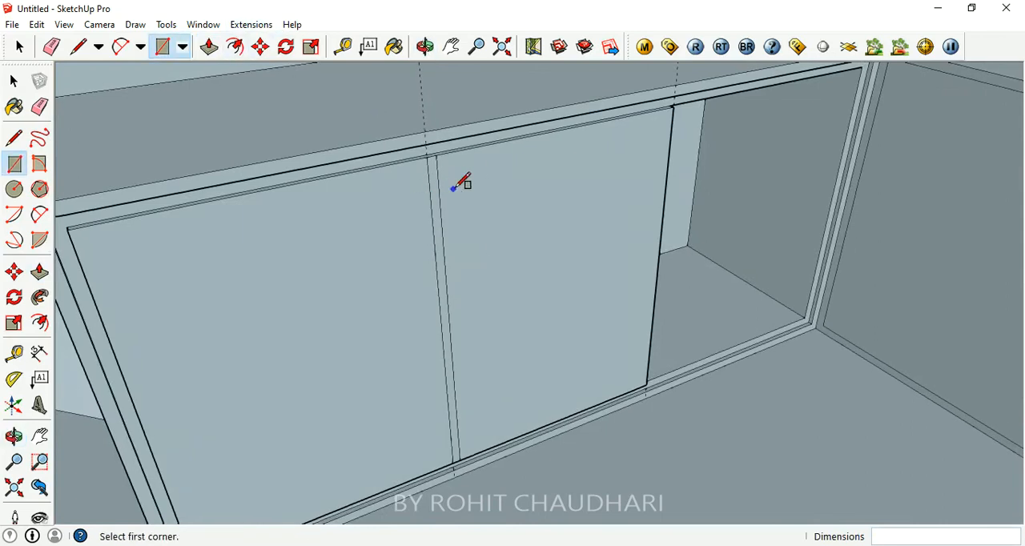
- Try to pull the narrow divider strip outward flush with the surrounding frame, and undo both the pull and the strip
{"action": "left_click", "coordinate": [209, 48]}
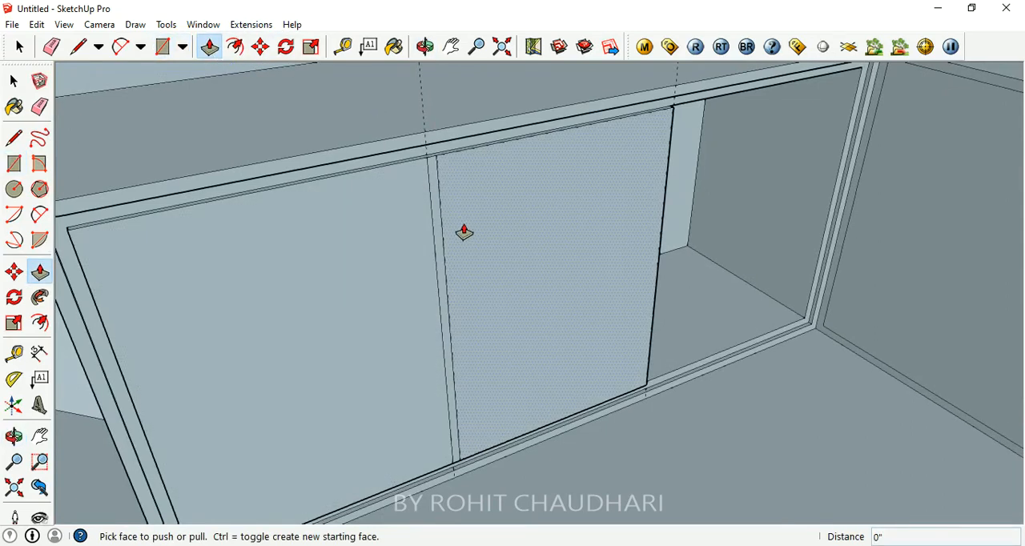
{"action": "left_click", "coordinate": [438, 240]}
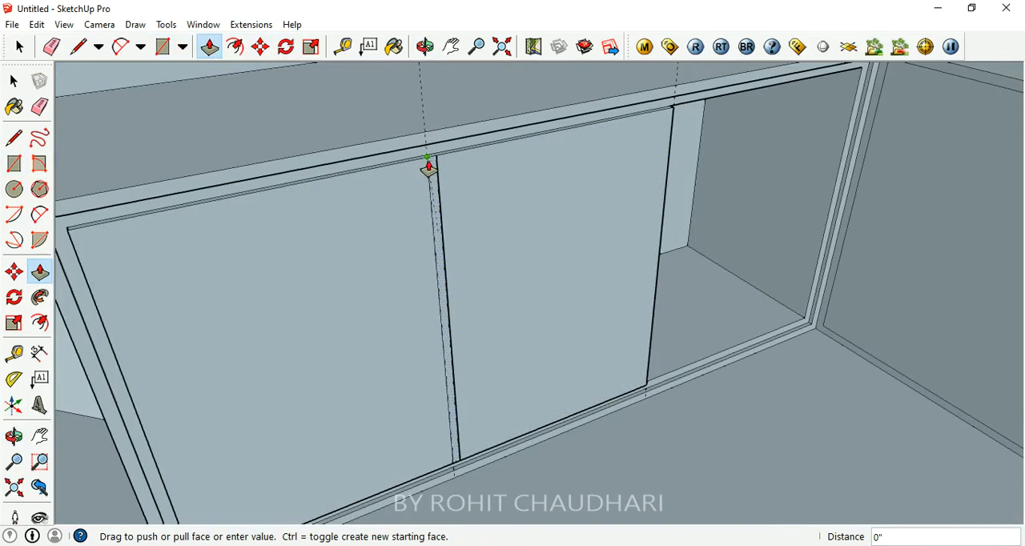
{"action": "scroll", "coordinate": [432, 160], "scroll_direction": "up", "scroll_amount": 4}
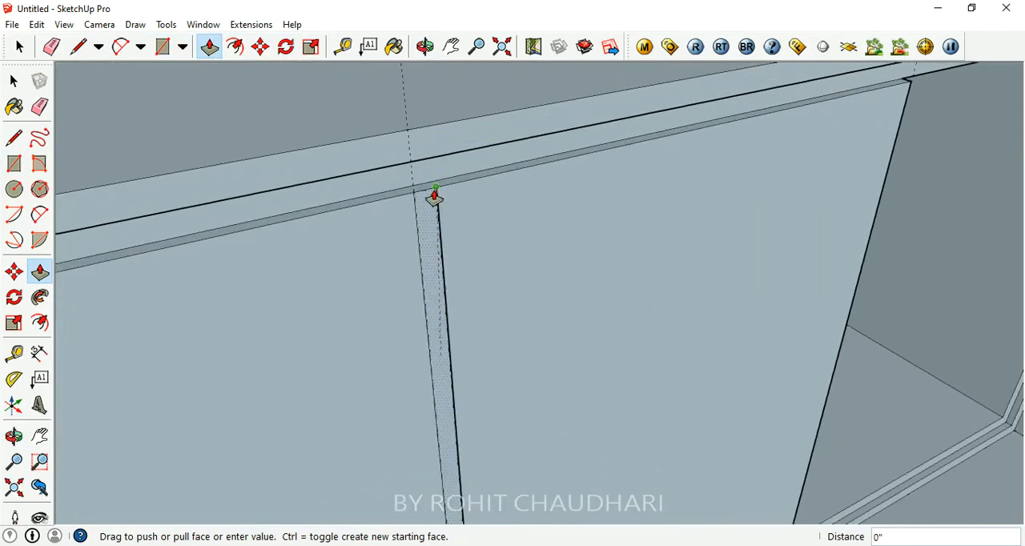
{"action": "left_click", "coordinate": [423, 192]}
{"action": "scroll", "coordinate": [496, 257], "scroll_direction": "down", "scroll_amount": 5}
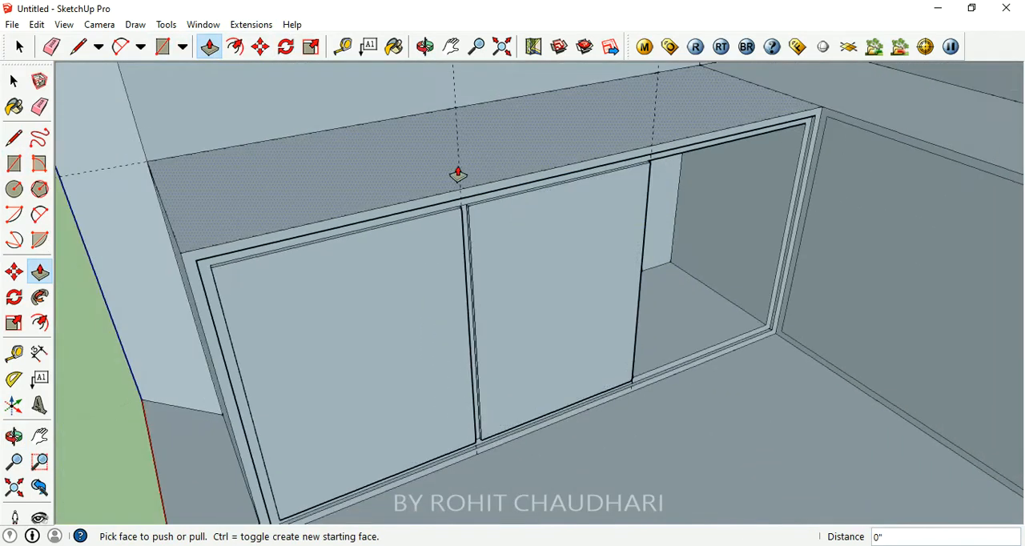
{"action": "key", "text": "ctrl+z"}
{"action": "key", "text": "ctrl+z"}
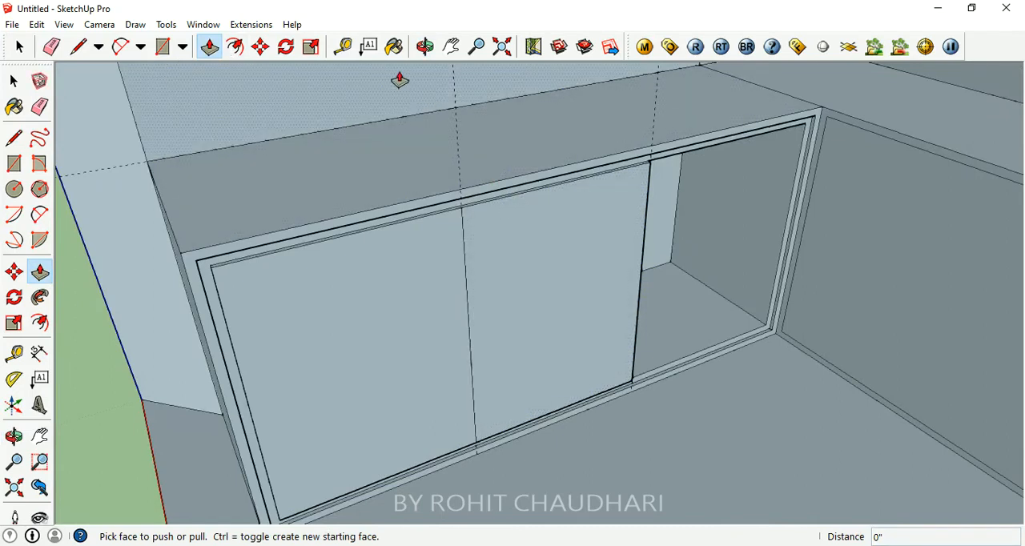
- Place a vertical guide on the left counter's middle front section, just beside its dividing line with the outer section
{"action": "left_click", "coordinate": [343, 47]}
{"action": "scroll", "coordinate": [434, 274], "scroll_direction": "up", "scroll_amount": 3}
{"action": "left_click", "coordinate": [411, 278]}
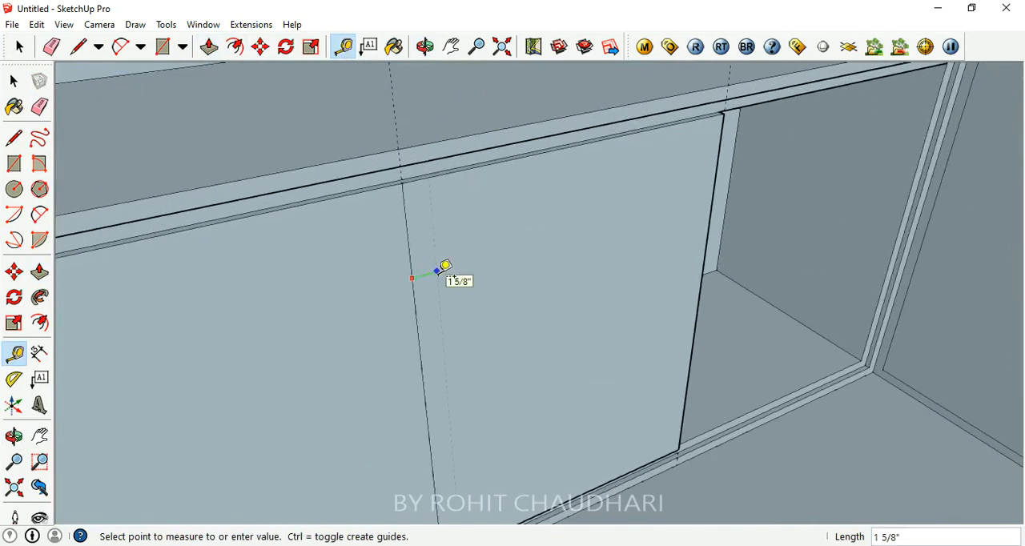
{"action": "left_click", "coordinate": [439, 271]}
{"action": "scroll", "coordinate": [448, 268], "scroll_direction": "down", "scroll_amount": 3}
- Draw a full-height line along the new guide to form a narrow divider strip on the left counter's front
{"action": "key", "text": "l"}
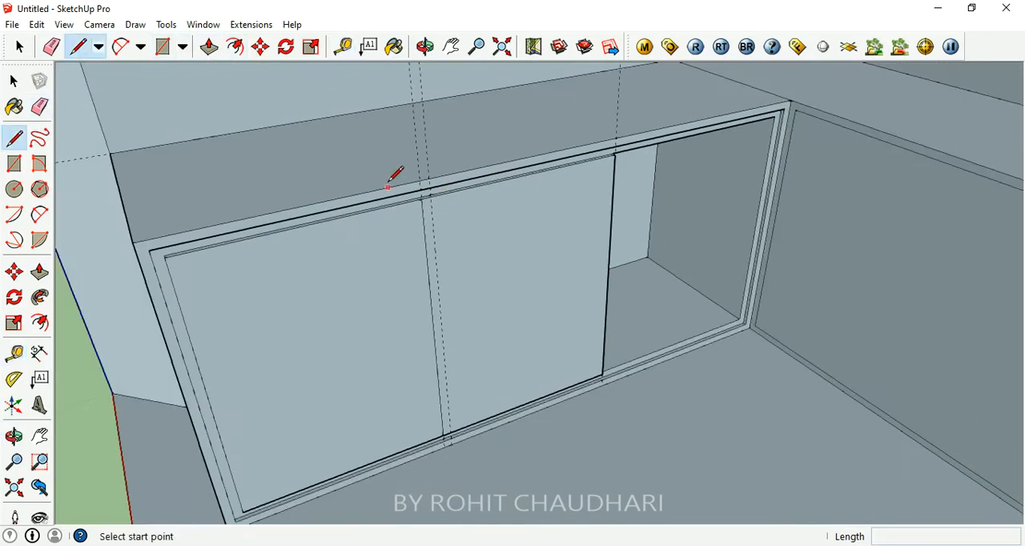
{"action": "left_click", "coordinate": [429, 197]}
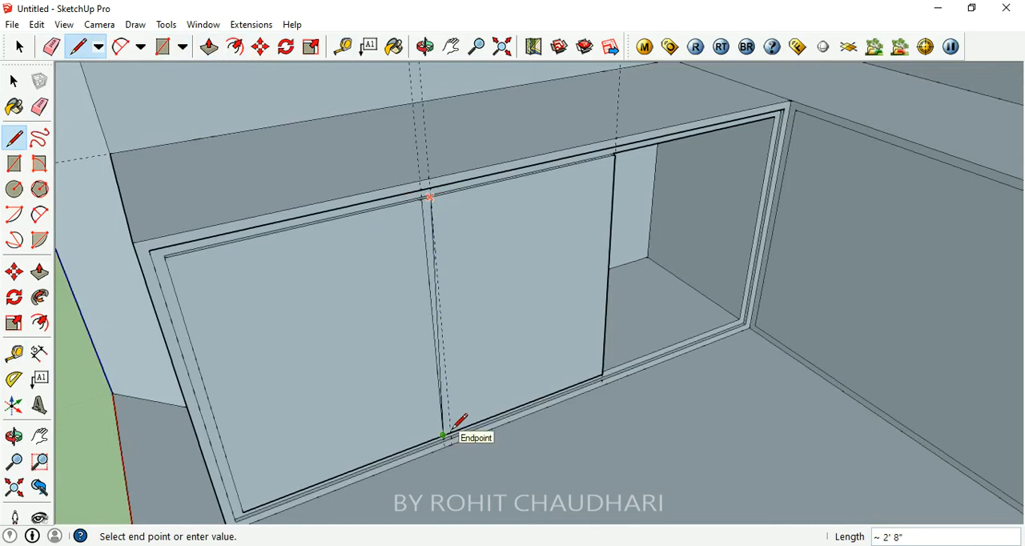
{"action": "scroll", "coordinate": [453, 431], "scroll_direction": "up", "scroll_amount": 3}
{"action": "left_click", "coordinate": [448, 426]}
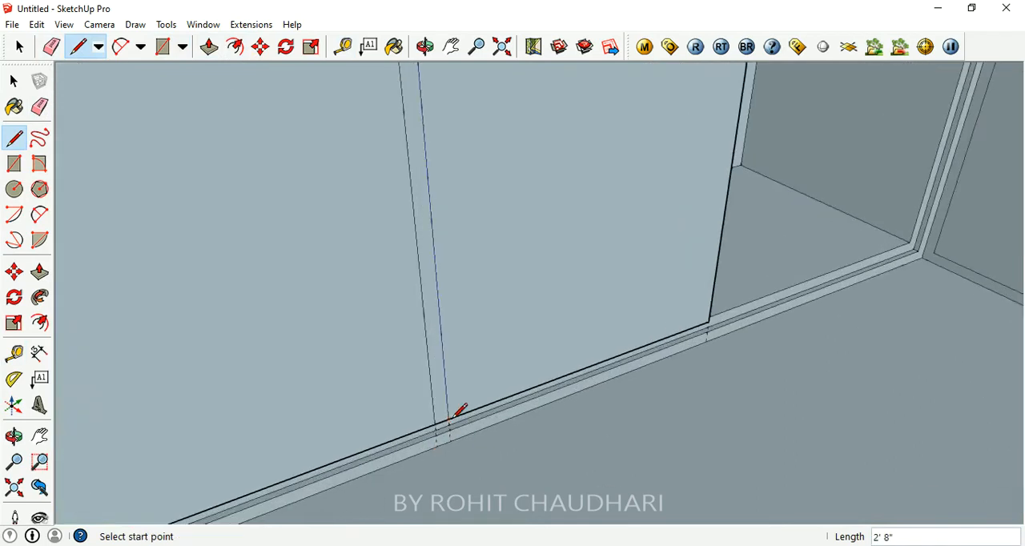
{"action": "scroll", "coordinate": [490, 477], "scroll_direction": "down", "scroll_amount": 3}
{"action": "scroll", "coordinate": [497, 472], "scroll_direction": "down", "scroll_amount": 3}
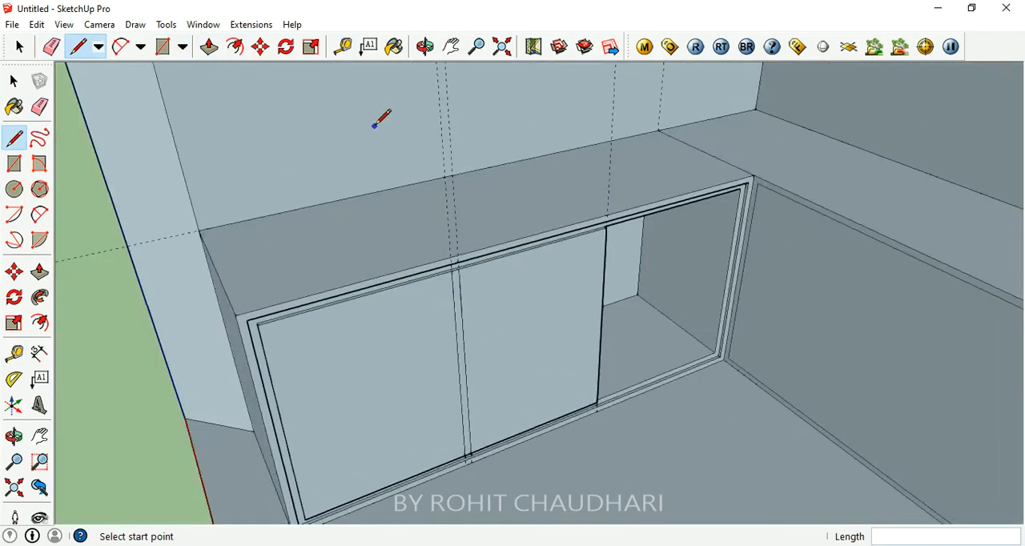
- Pull the divider strip between the left counter's outer and middle sections outward 1/2", flush with the frame
{"action": "left_click", "coordinate": [208, 47]}
{"action": "left_click", "coordinate": [453, 290]}
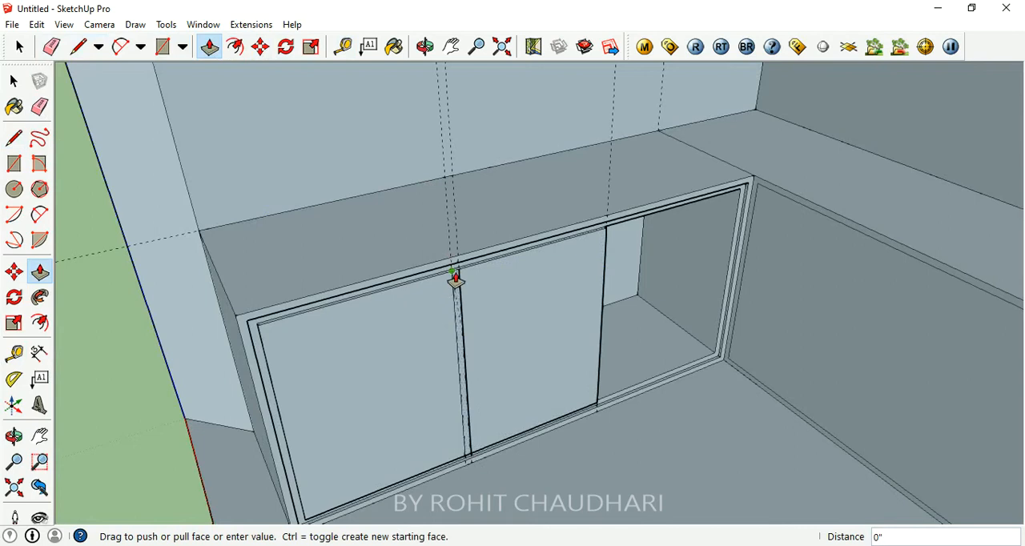
{"action": "scroll", "coordinate": [453, 277], "scroll_direction": "up", "scroll_amount": 3}
{"action": "left_click", "coordinate": [449, 269]}
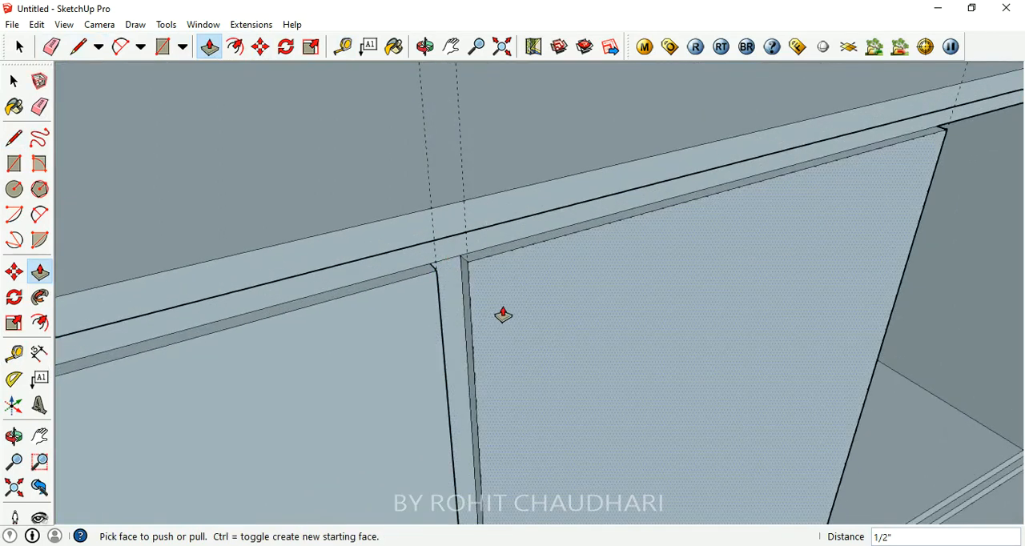
{"action": "scroll", "coordinate": [502, 315], "scroll_direction": "down", "scroll_amount": 5}
{"action": "middle_click_drag", "start_coordinate": [482, 206], "coordinate": [655, 357]}
{"action": "scroll", "coordinate": [520, 290], "scroll_direction": "down", "scroll_amount": 6}
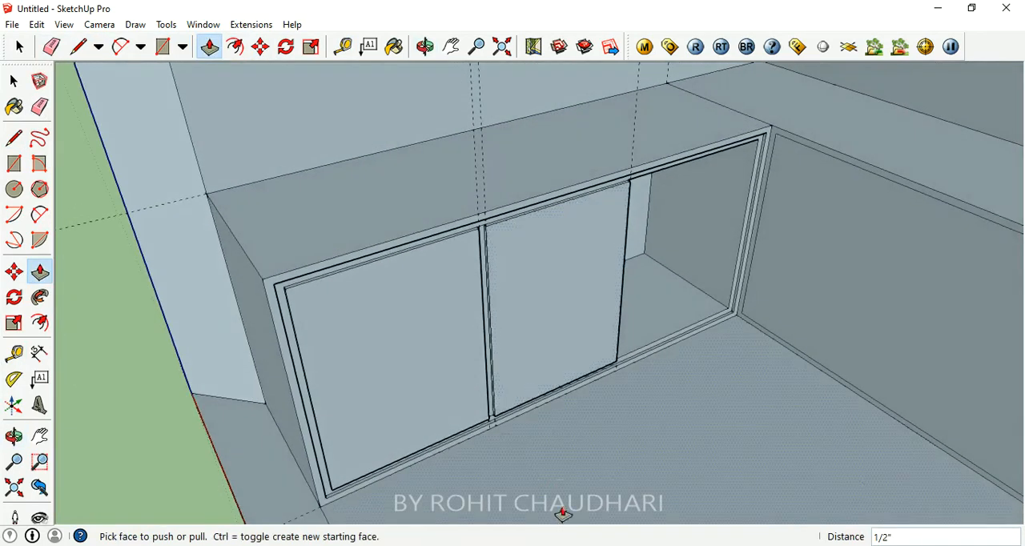
{"action": "middle_click_drag", "start_coordinate": [577, 509], "coordinate": [602, 357]}
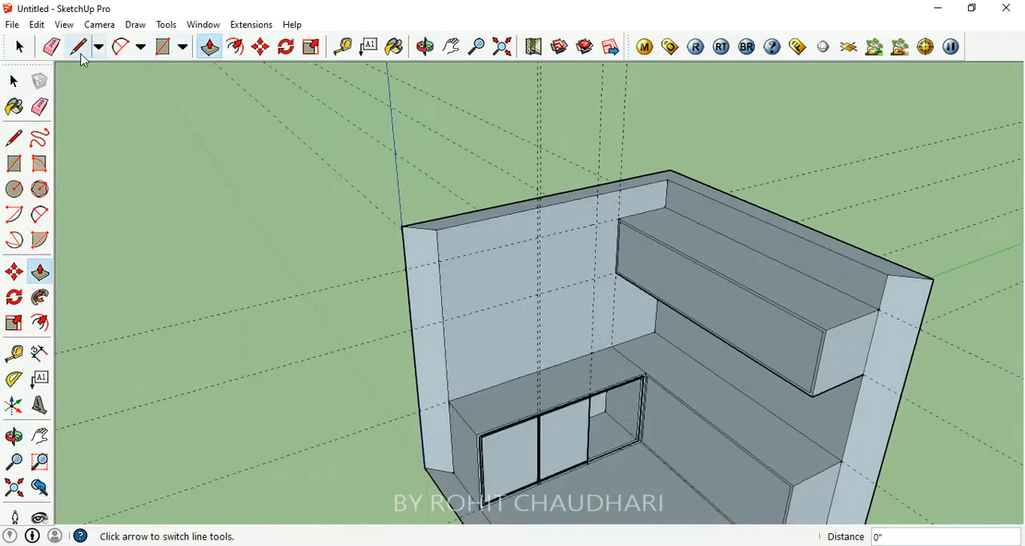
- Delete the construction guides crossing the walls, counters and overhead cabinet
{"action": "left_click", "coordinate": [19, 47]}
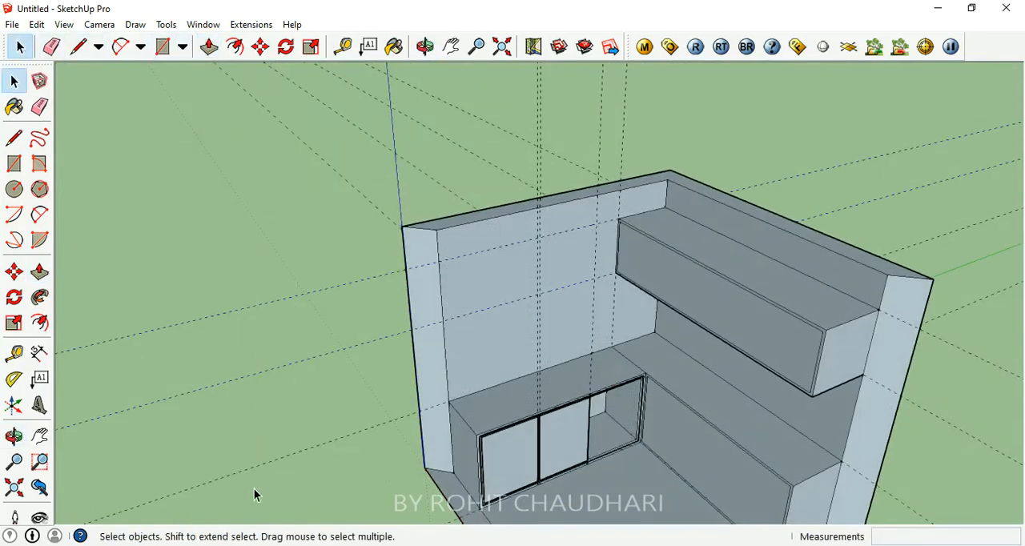
{"action": "key", "text": "Delete"}
{"action": "left_click_drag", "start_coordinate": [326, 439], "coordinate": [317, 455]}
{"action": "left_click_drag", "start_coordinate": [477, 58], "coordinate": [343, 137]}
{"action": "left_click", "coordinate": [343, 128]}
{"action": "left_click_drag", "start_coordinate": [355, 104], "coordinate": [449, 44]}
{"action": "left_click", "coordinate": [22, 46]}
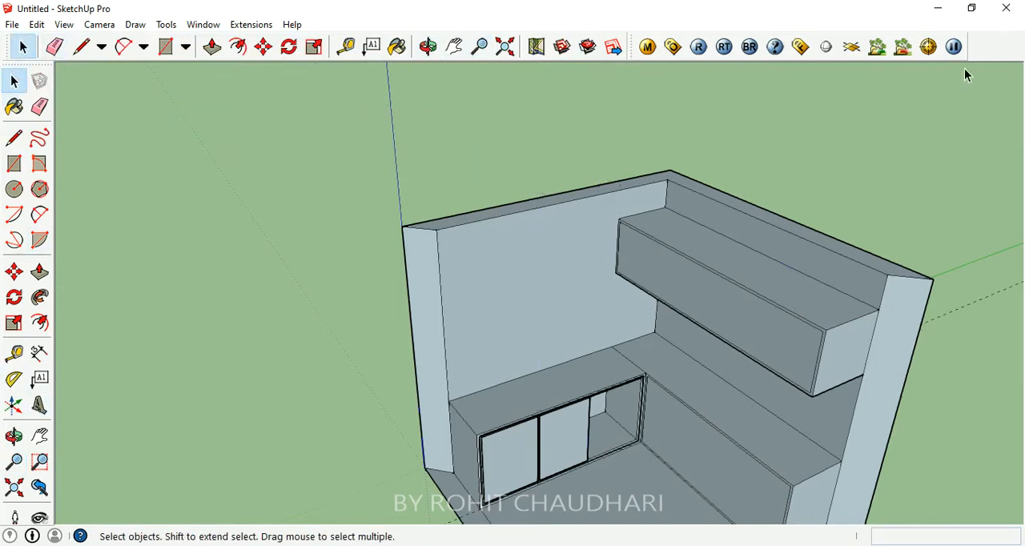
- Review the room corner from several angles, checking the left counter's divided front, the right counter and the overhead cabinet
{"action": "right_click", "coordinate": [981, 45]}
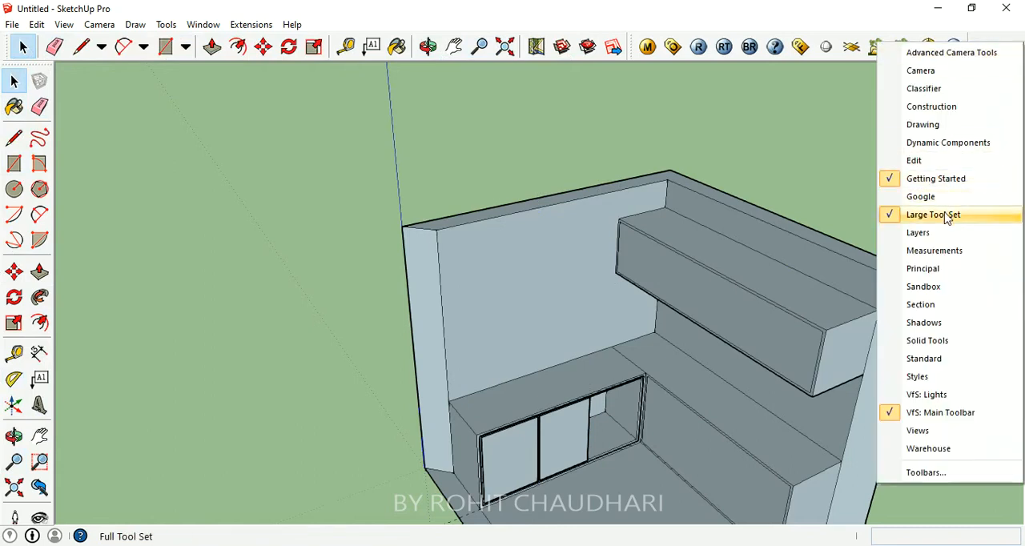
{"action": "left_click", "coordinate": [116, 183]}
{"action": "middle_click_drag", "start_coordinate": [668, 296], "coordinate": [675, 211]}
{"action": "scroll", "coordinate": [241, 253], "scroll_direction": "down", "scroll_amount": 3}
{"action": "middle_click_drag", "start_coordinate": [571, 326], "coordinate": [553, 320]}
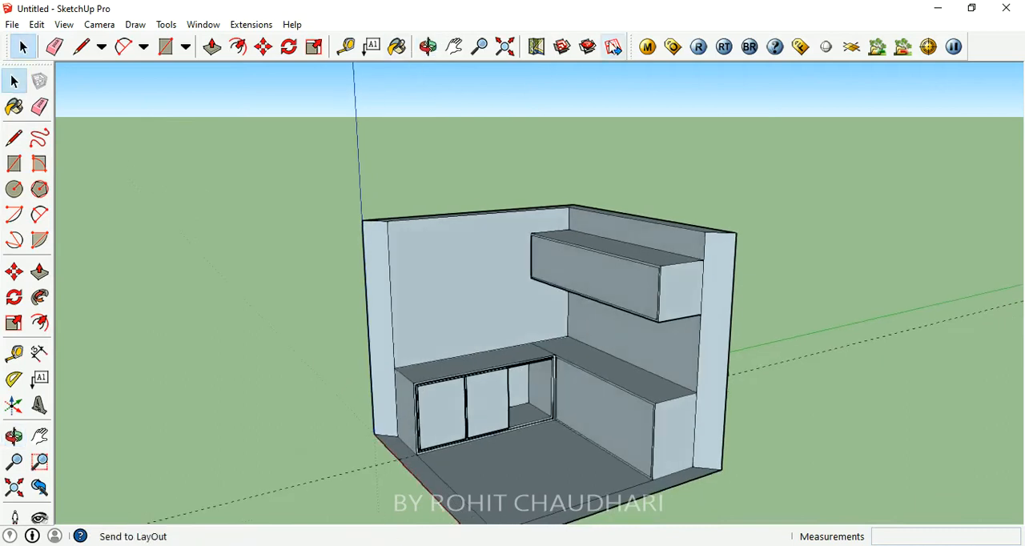
{"action": "middle_click_drag", "start_coordinate": [543, 237], "coordinate": [634, 307]}
{"action": "scroll", "coordinate": [517, 414], "scroll_direction": "up", "scroll_amount": 6}
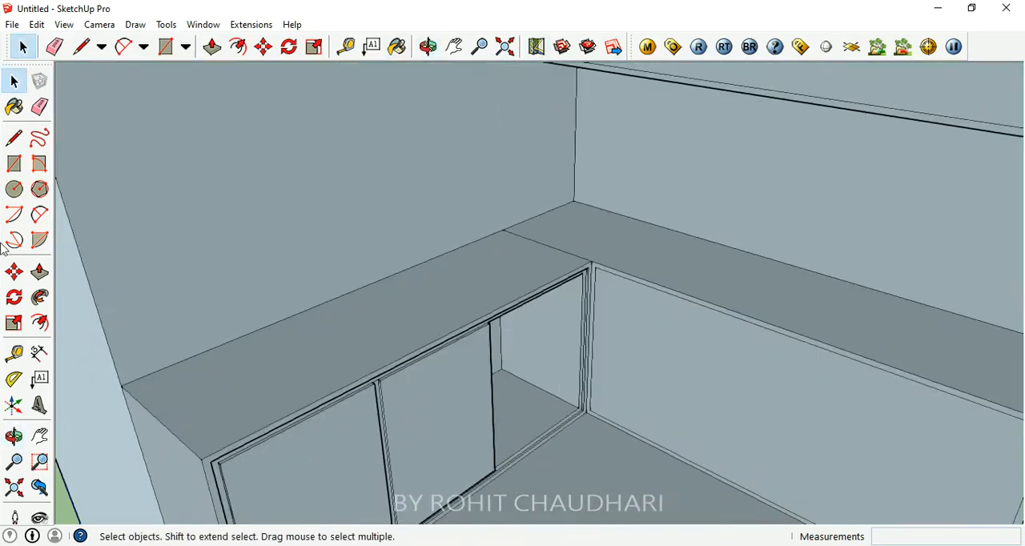
{"action": "middle_click_drag", "start_coordinate": [346, 340], "coordinate": [330, 210]}
{"action": "scroll", "coordinate": [548, 249], "scroll_direction": "down", "scroll_amount": 4}
{"action": "middle_click_drag", "start_coordinate": [548, 249], "coordinate": [464, 328]}
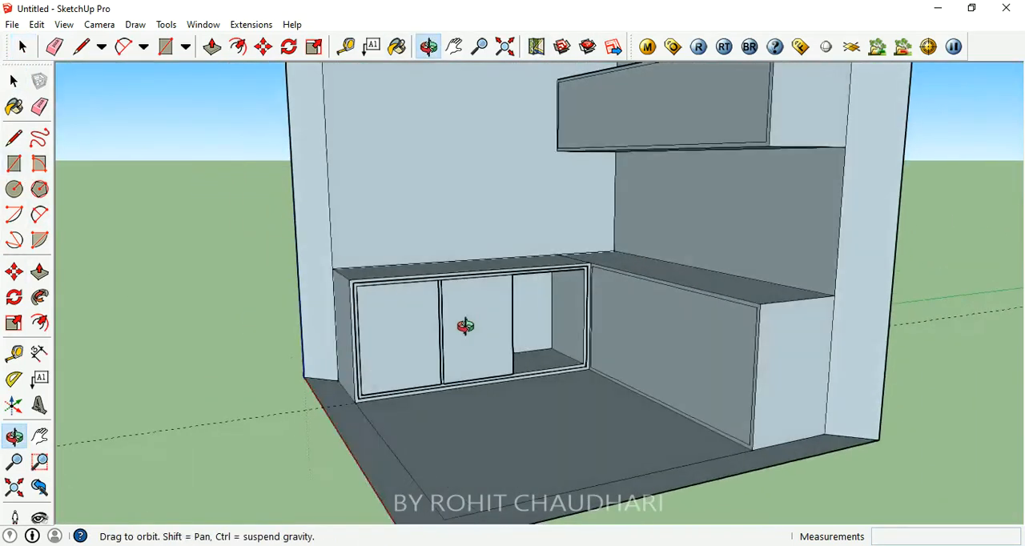
{"action": "scroll", "coordinate": [491, 259], "scroll_direction": "up", "scroll_amount": 4}
{"action": "middle_click_drag", "start_coordinate": [491, 264], "coordinate": [579, 338]}
{"action": "scroll", "coordinate": [524, 231], "scroll_direction": "down", "scroll_amount": 3}
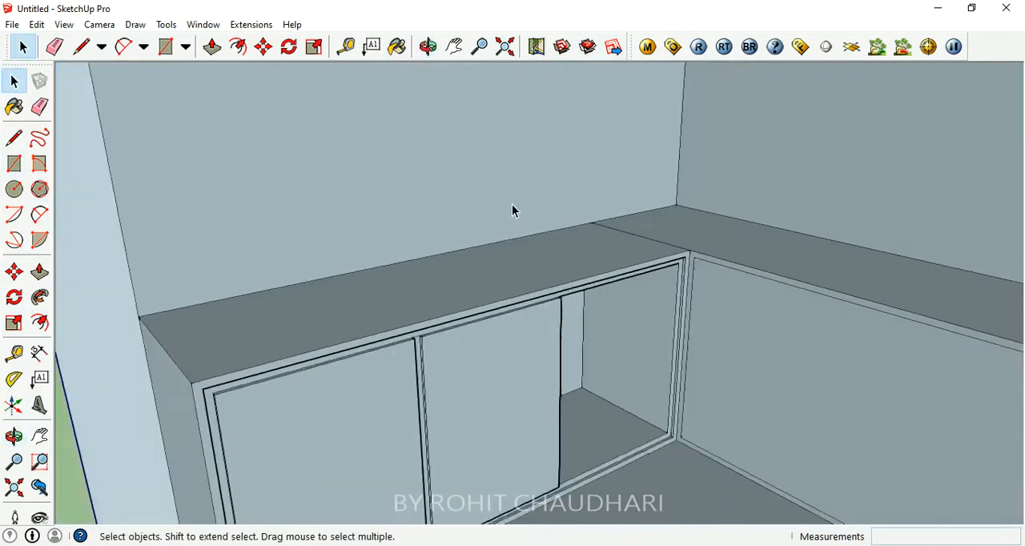
{"action": "middle_click_drag", "start_coordinate": [470, 460], "coordinate": [475, 389]}
{"action": "scroll", "coordinate": [299, 435], "scroll_direction": "down", "scroll_amount": 2}
{"action": "middle_click_drag", "start_coordinate": [299, 435], "coordinate": [785, 391]}
- Place two vertical guides on the right counter's front panel, the first 2' from its outer edge and the second 2' further
{"action": "scroll", "coordinate": [716, 410], "scroll_direction": "up", "scroll_amount": 3}
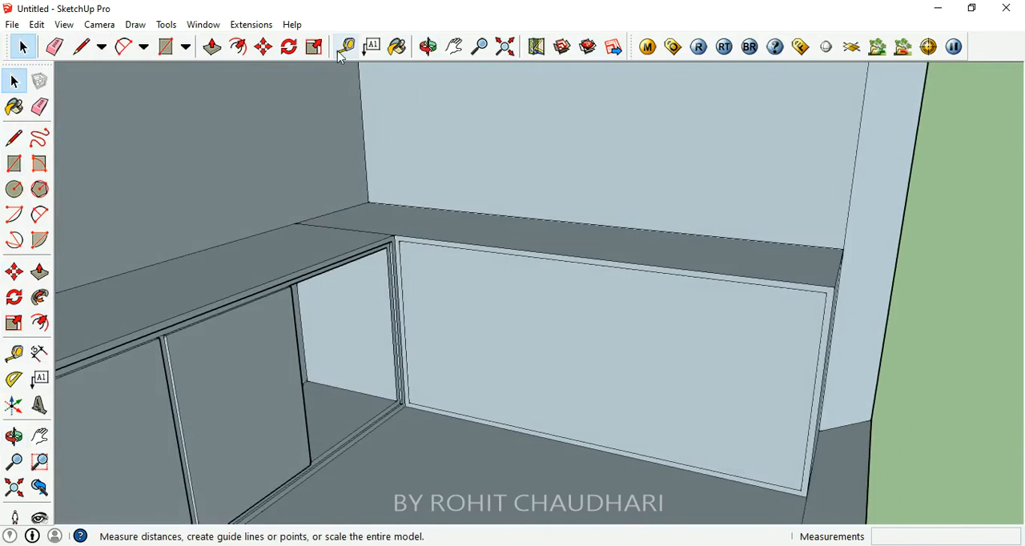
{"action": "left_click", "coordinate": [346, 47]}
{"action": "left_click", "coordinate": [825, 372]}
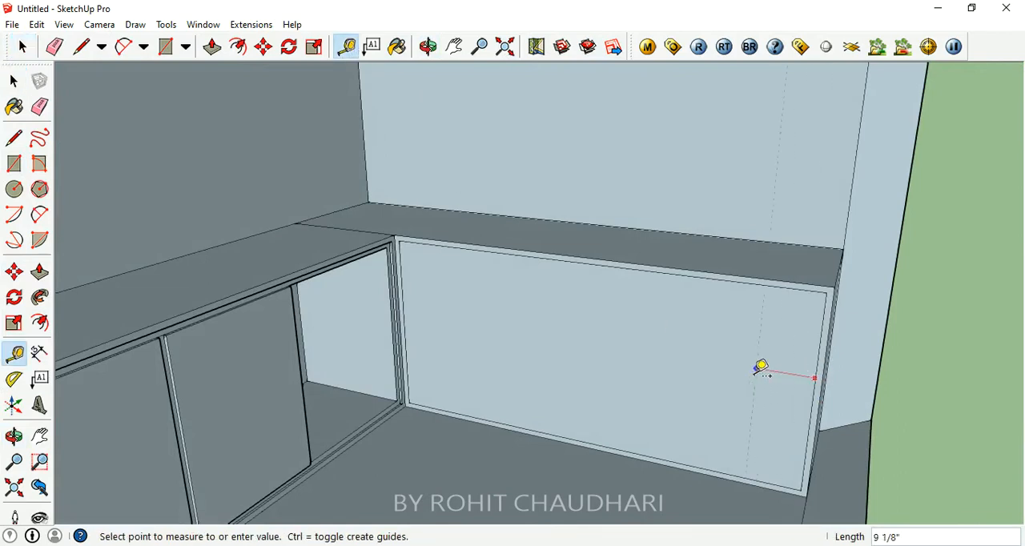
{"action": "key", "text": "Return"}
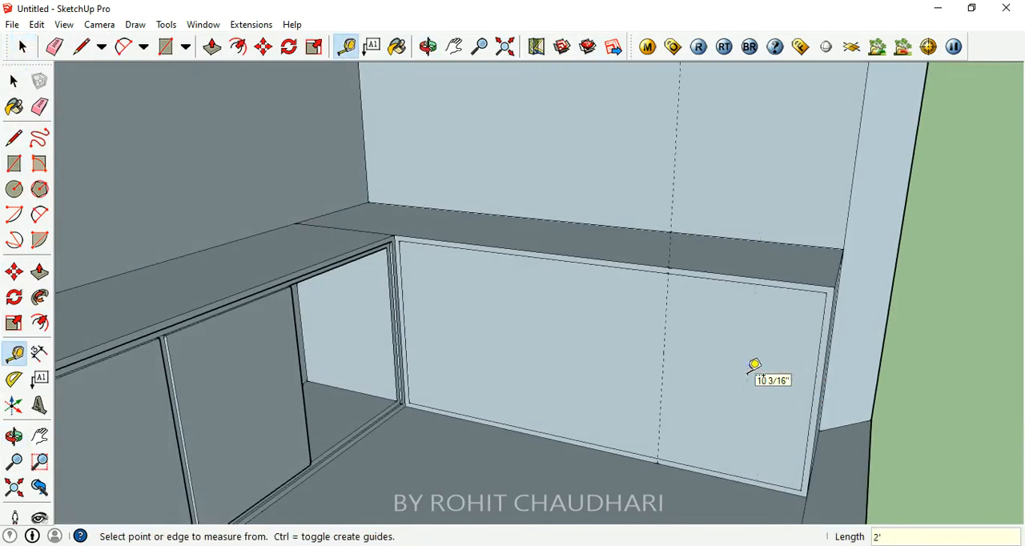
{"action": "left_click", "coordinate": [663, 351]}
{"action": "type", "text": "2"}
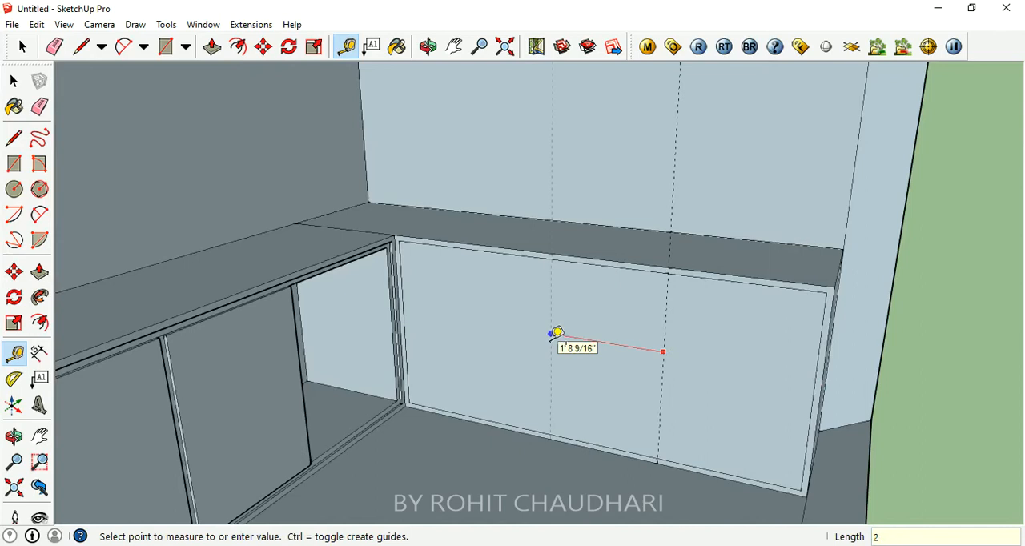
{"action": "type", "text": "'"}
{"action": "key", "text": "Return"}
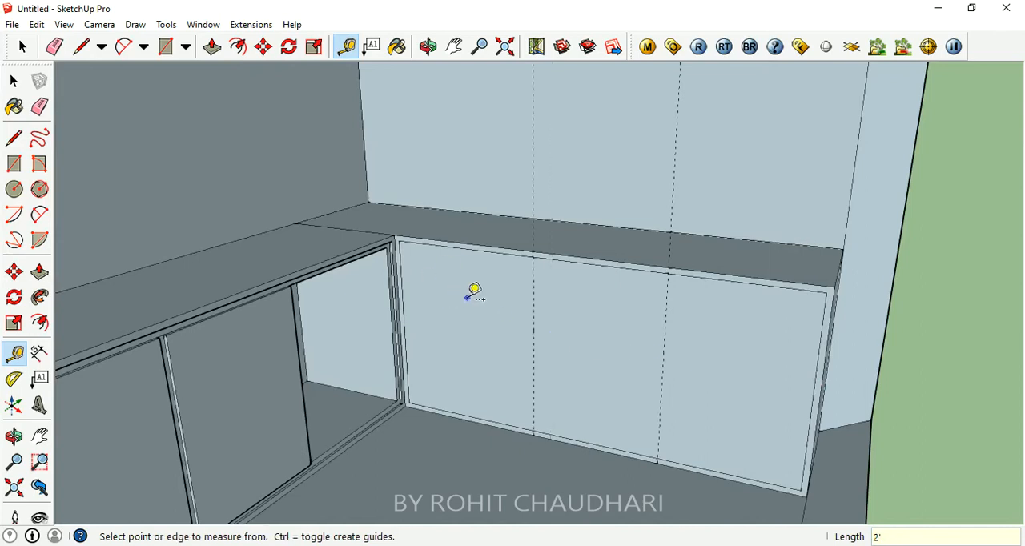
- Try to place a horizontal guide below the upper edge of the right counter's front panel
{"action": "left_click", "coordinate": [646, 263]}
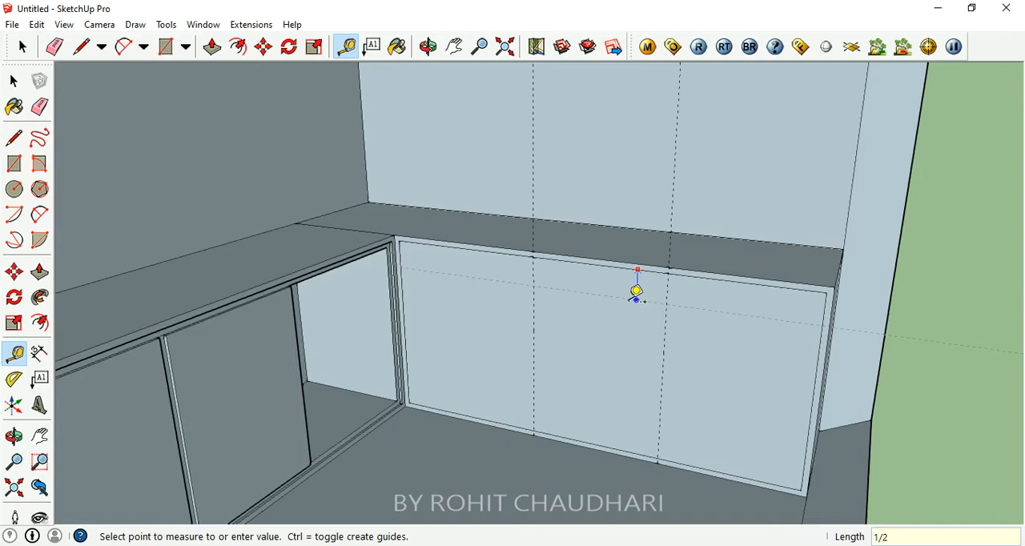
{"action": "key", "text": "Return"}
{"action": "middle_click_drag", "start_coordinate": [636, 295], "coordinate": [534, 265]}
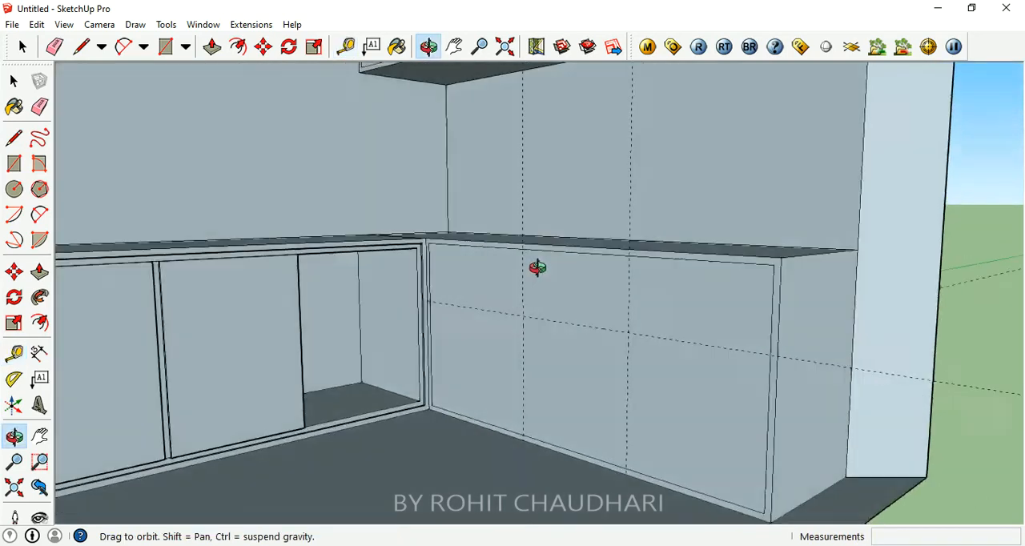
{"action": "scroll", "coordinate": [629, 252], "scroll_direction": "up", "scroll_amount": 5}
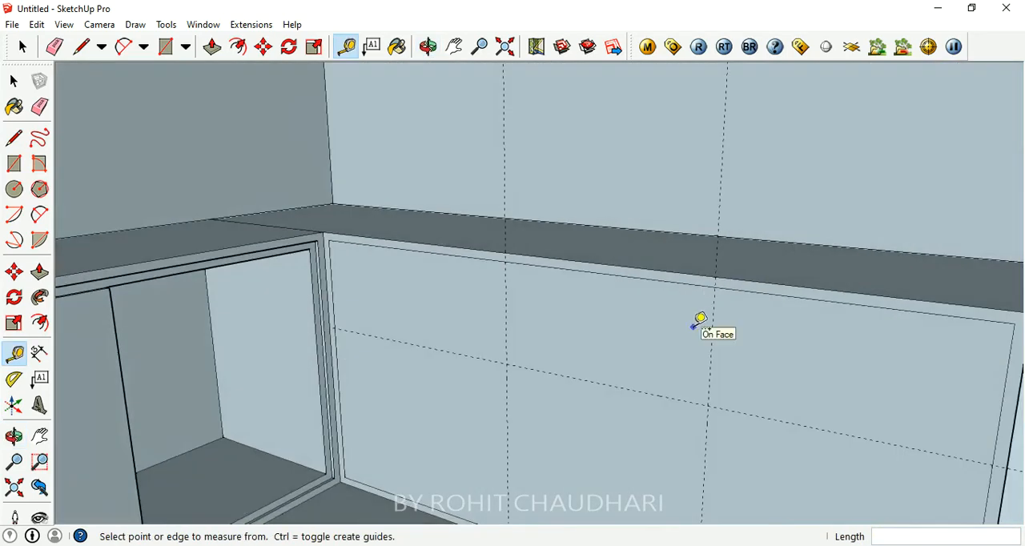
{"action": "scroll", "coordinate": [680, 328], "scroll_direction": "down", "scroll_amount": 2}
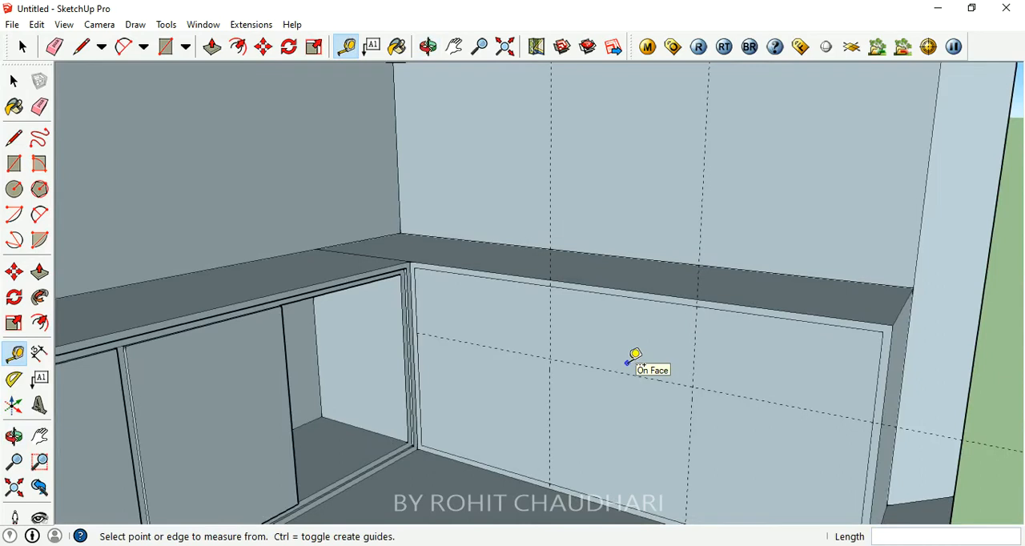
{"action": "middle_click_drag", "start_coordinate": [666, 393], "coordinate": [605, 381]}
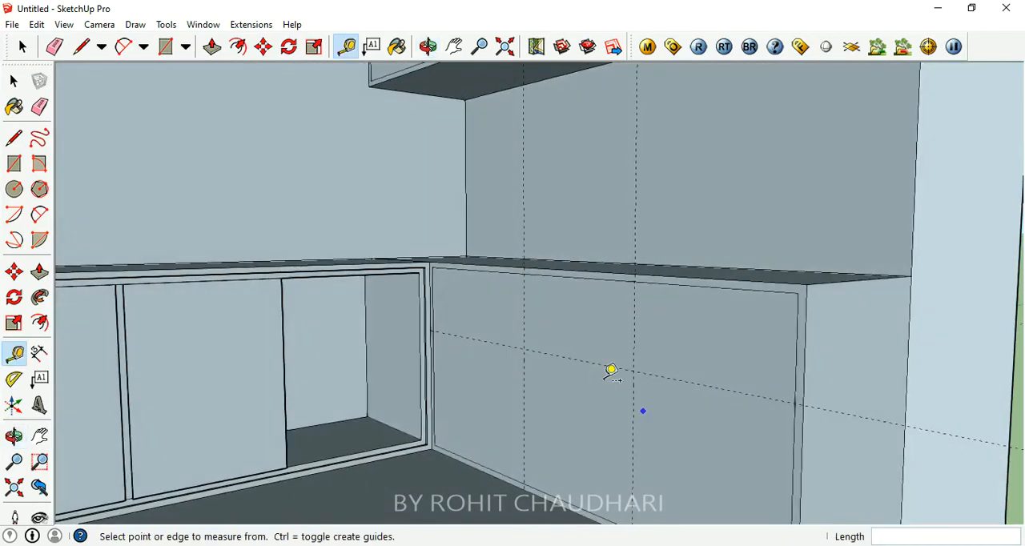
- Place a horizontal guide 6" below the upper edge of the right counter's front panel
{"action": "left_click", "coordinate": [609, 280]}
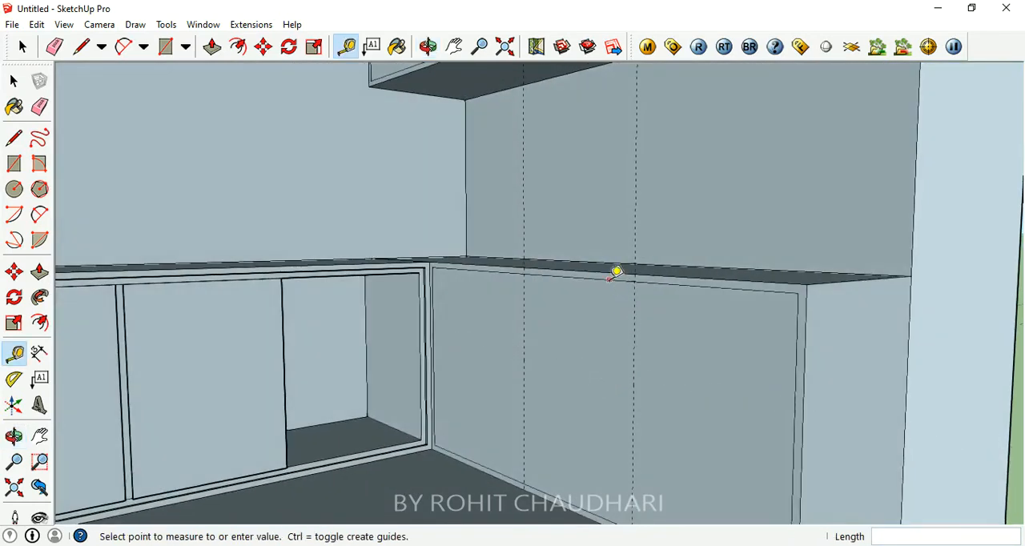
{"action": "left_click", "coordinate": [612, 328]}
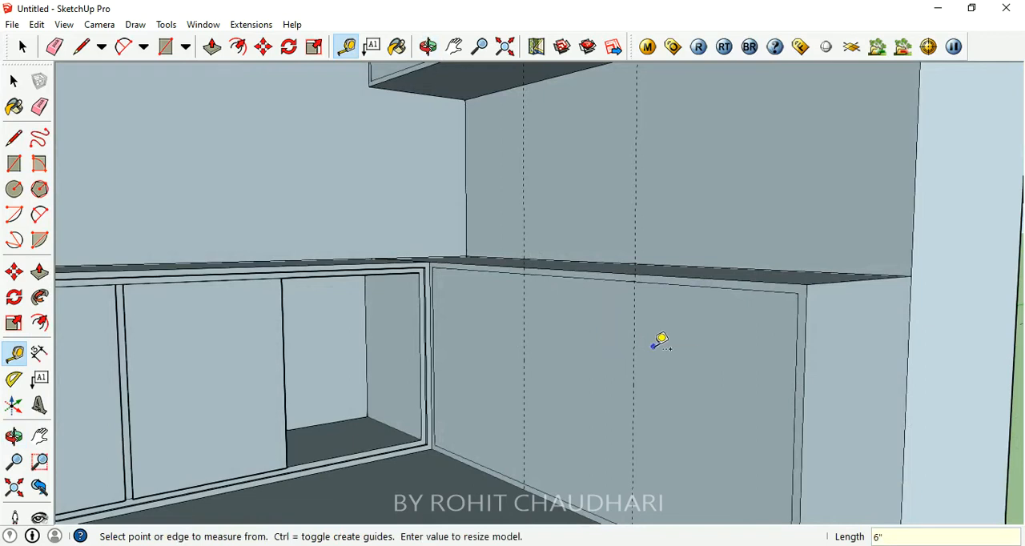
{"action": "left_click", "coordinate": [592, 277]}
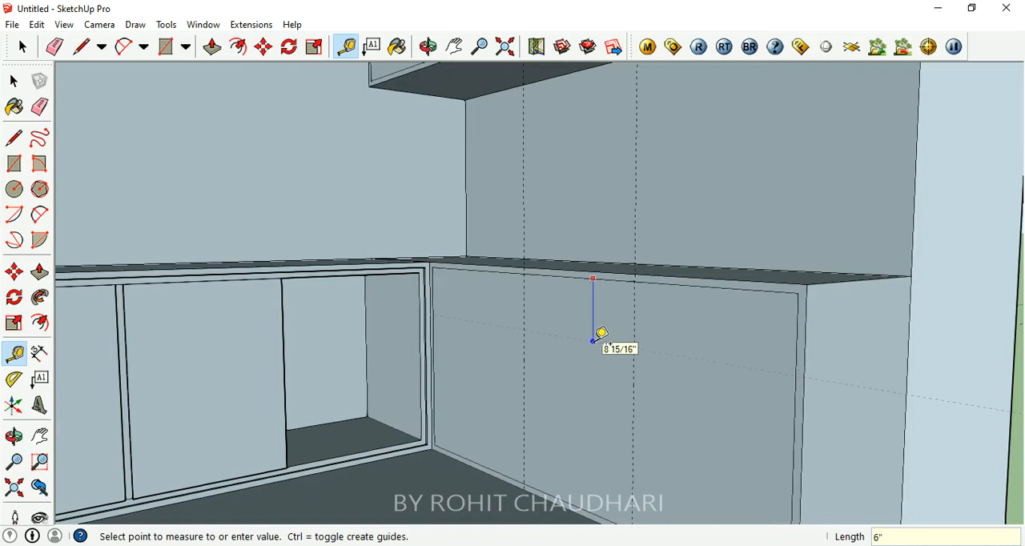
{"action": "left_click", "coordinate": [594, 340]}
{"action": "middle_click_drag", "start_coordinate": [656, 365], "coordinate": [707, 353]}
{"action": "middle_click_drag", "start_coordinate": [643, 350], "coordinate": [655, 414]}
{"action": "middle_click_drag", "start_coordinate": [687, 360], "coordinate": [706, 352]}
{"action": "scroll", "coordinate": [621, 325], "scroll_direction": "down", "scroll_amount": 3}
{"action": "scroll", "coordinate": [708, 333], "scroll_direction": "up", "scroll_amount": 3}
{"action": "middle_click_drag", "start_coordinate": [593, 354], "coordinate": [542, 324]}
{"action": "scroll", "coordinate": [549, 359], "scroll_direction": "down", "scroll_amount": 3}
{"action": "left_click", "coordinate": [14, 80]}
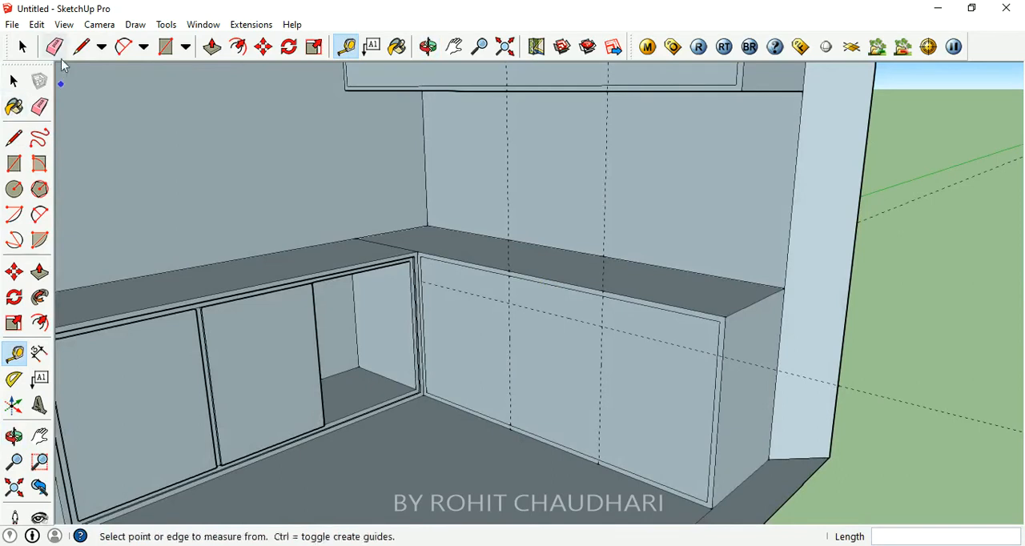
- Draw one horizontal and two vertical lines along the guides to split the right counter's front panel into six faces
{"action": "left_click", "coordinate": [81, 46]}
{"action": "mouse_move", "coordinate": [419, 280]}
{"action": "left_mouse_down"}
{"action": "mouse_move", "coordinate": [704, 379]}
{"action": "mouse_move", "coordinate": [718, 355]}
{"action": "left_mouse_up"}
{"action": "left_click", "coordinate": [603, 296]}
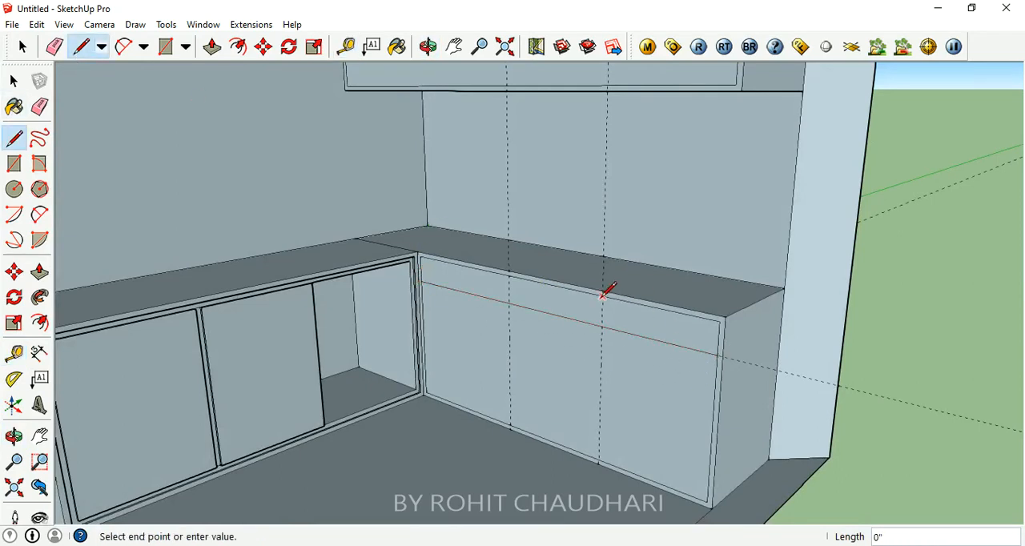
{"action": "left_click", "coordinate": [599, 459]}
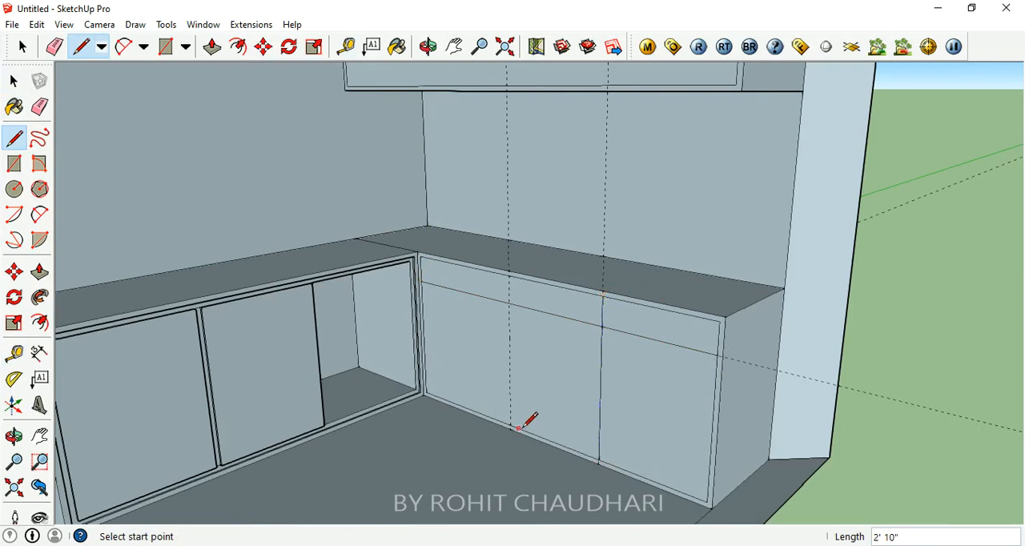
{"action": "left_click", "coordinate": [509, 275]}
{"action": "left_click", "coordinate": [510, 426]}
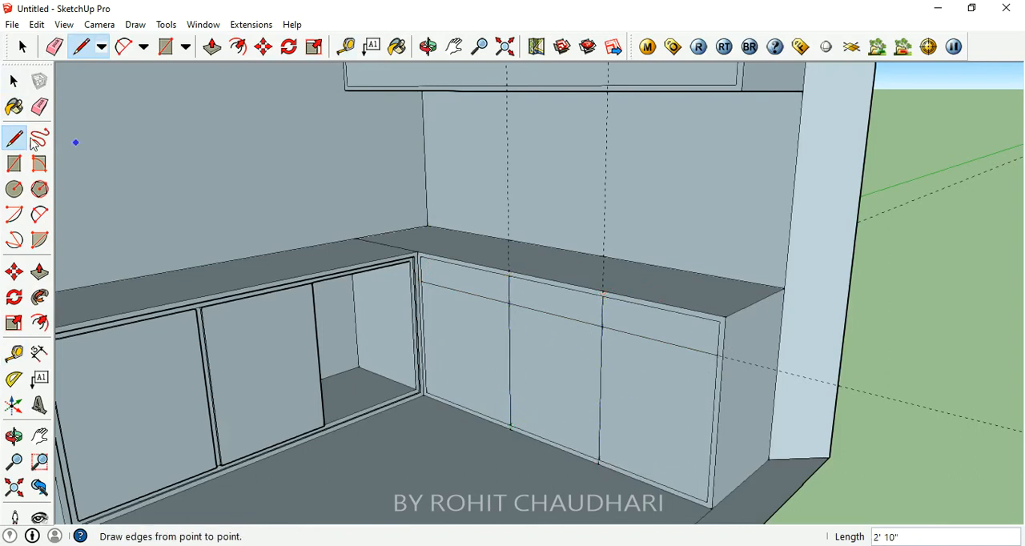
{"action": "left_click", "coordinate": [211, 46]}
{"action": "scroll", "coordinate": [537, 335], "scroll_direction": "up", "scroll_amount": 3}
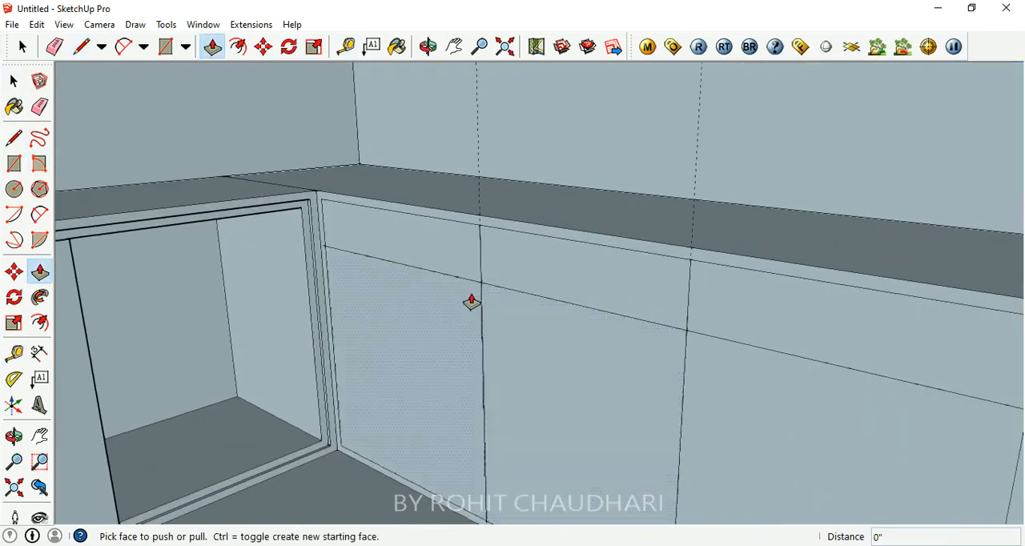
{"action": "left_click", "coordinate": [438, 263]}
{"action": "key", "text": "Escape"}
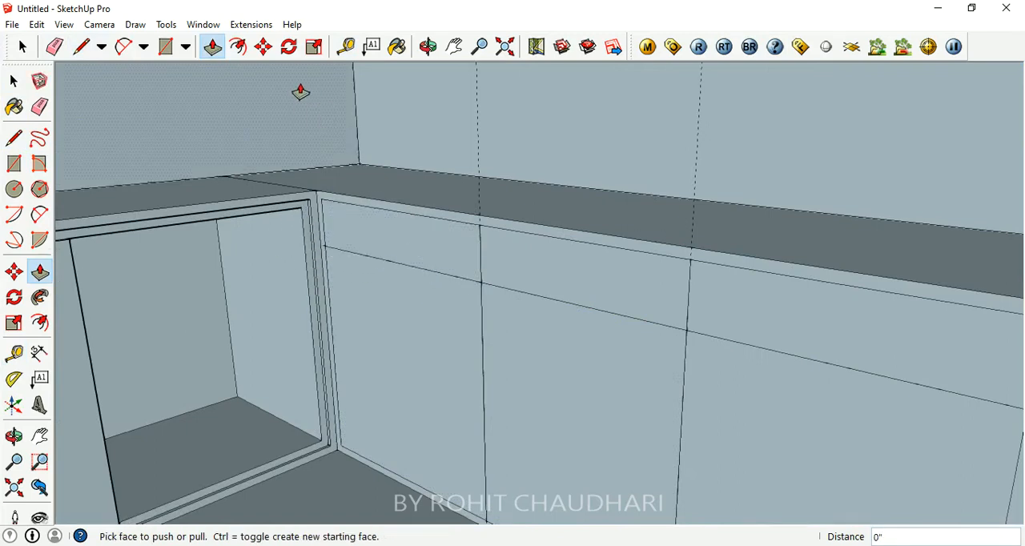
- Offset the outlines of the three upper faces on the right counter's front inward by 1/2"
{"action": "left_click", "coordinate": [238, 46]}
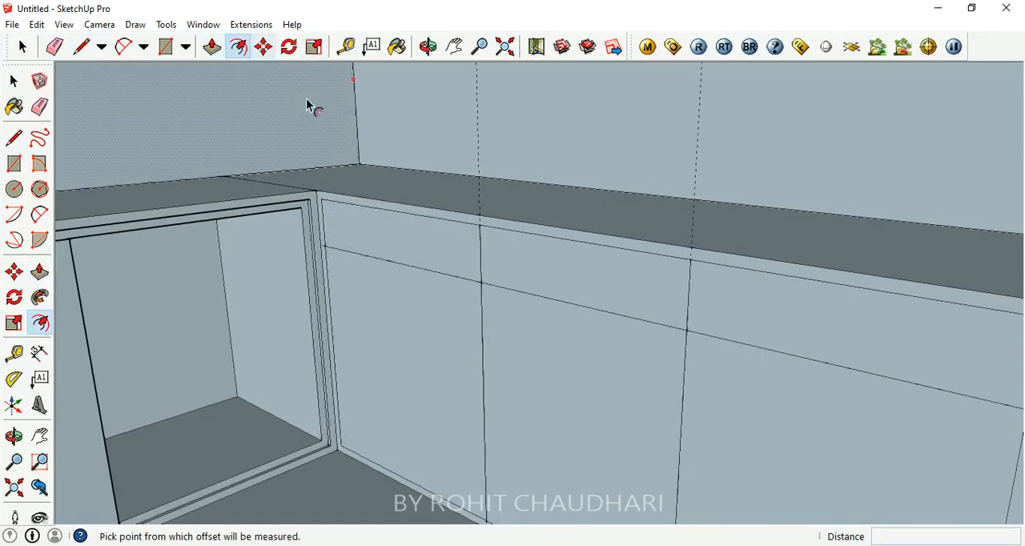
{"action": "scroll", "coordinate": [426, 244], "scroll_direction": "up", "scroll_amount": 1}
{"action": "scroll", "coordinate": [427, 244], "scroll_direction": "down", "scroll_amount": 1}
{"action": "left_click", "coordinate": [425, 213]}
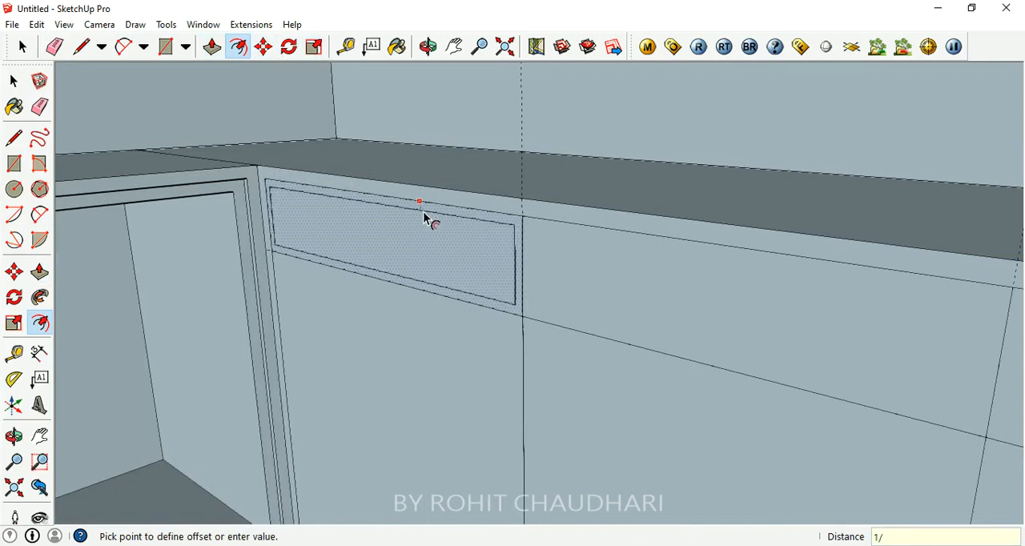
{"action": "left_click", "coordinate": [424, 218]}
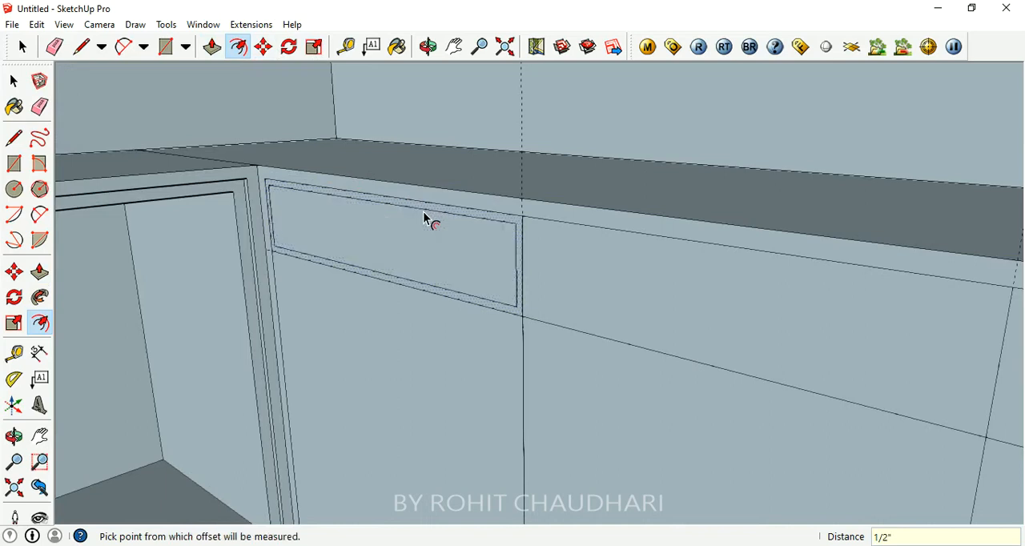
{"action": "left_click", "coordinate": [637, 273]}
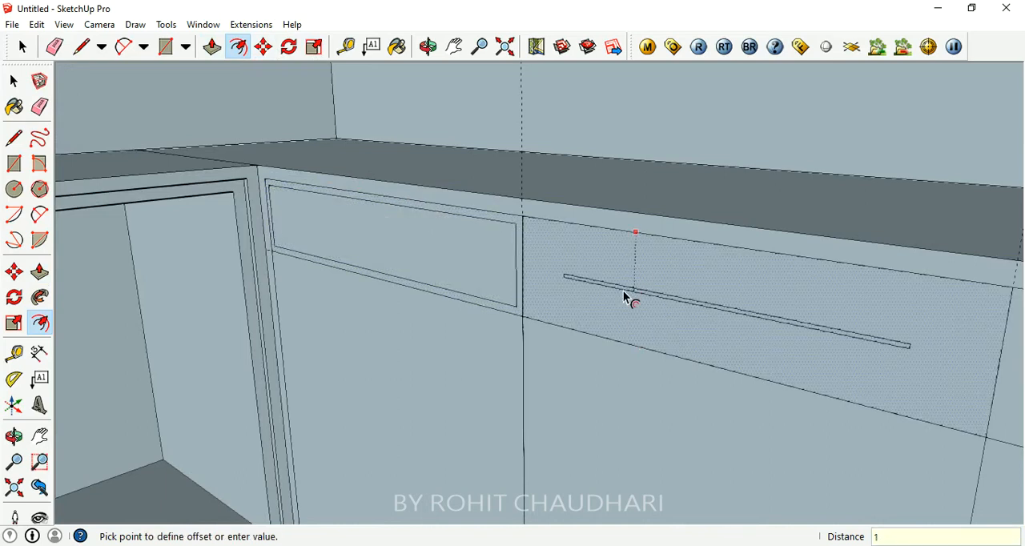
{"action": "type", "text": "1/2"}
{"action": "key", "text": "Return"}
{"action": "scroll", "coordinate": [792, 387], "scroll_direction": "down", "scroll_amount": 2}
{"action": "scroll", "coordinate": [819, 328], "scroll_direction": "up", "scroll_amount": 1}
{"action": "left_click", "coordinate": [820, 335]}
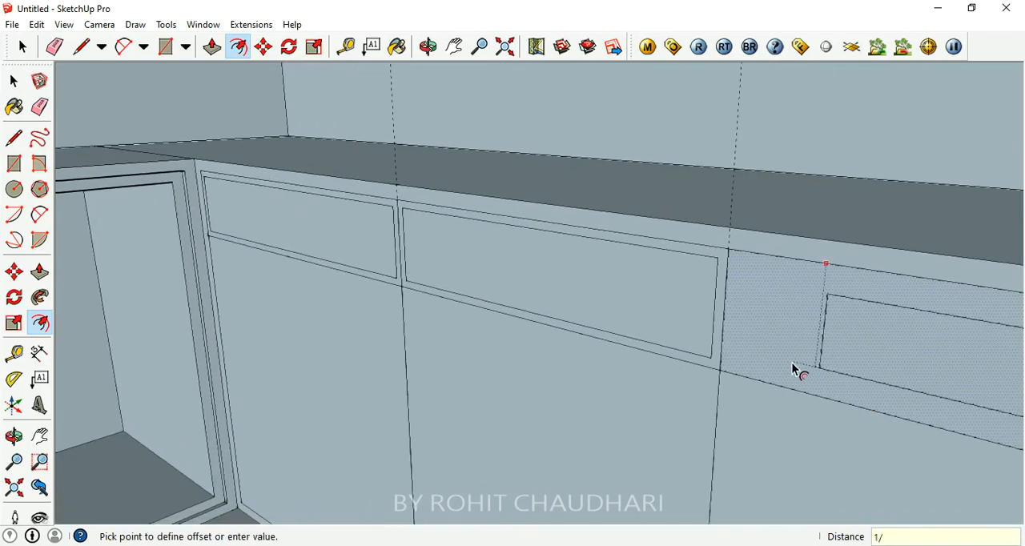
{"action": "key", "text": "Return"}
- Offset the outlines of the three lower faces on the right counter's front inward by 1/2"
{"action": "scroll", "coordinate": [793, 370], "scroll_direction": "down", "scroll_amount": 3}
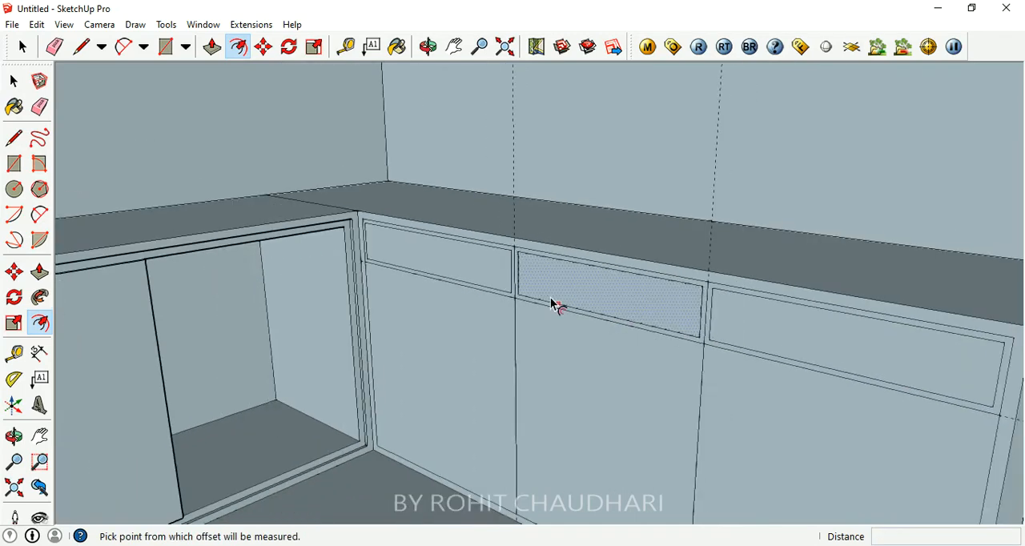
{"action": "scroll", "coordinate": [553, 272], "scroll_direction": "down", "scroll_amount": 2}
{"action": "scroll", "coordinate": [471, 314], "scroll_direction": "up", "scroll_amount": 4}
{"action": "left_click", "coordinate": [464, 301]}
{"action": "type", "text": "1/2"}
{"action": "key", "text": "Return"}
{"action": "left_click", "coordinate": [668, 353]}
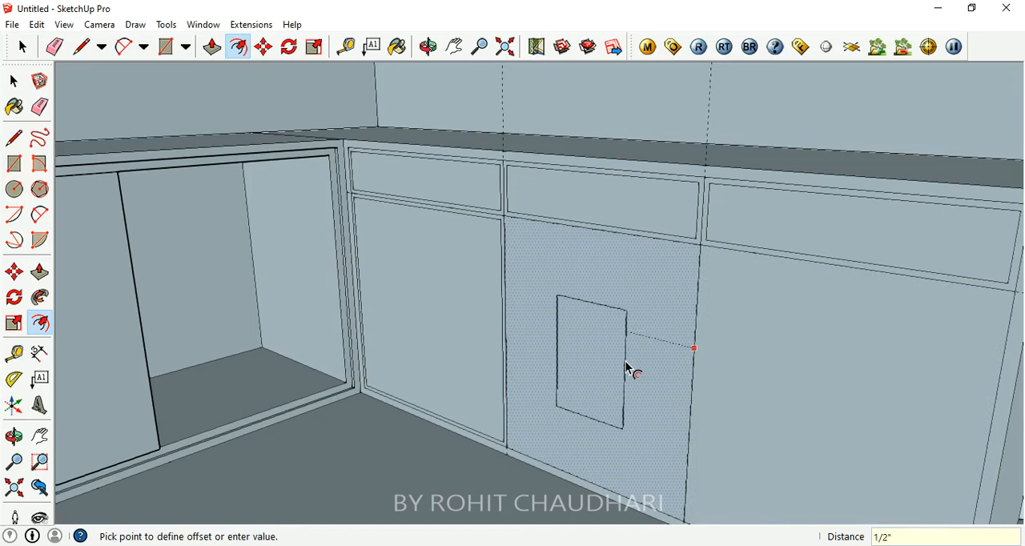
{"action": "key", "text": "Return"}
{"action": "left_click", "coordinate": [771, 359]}
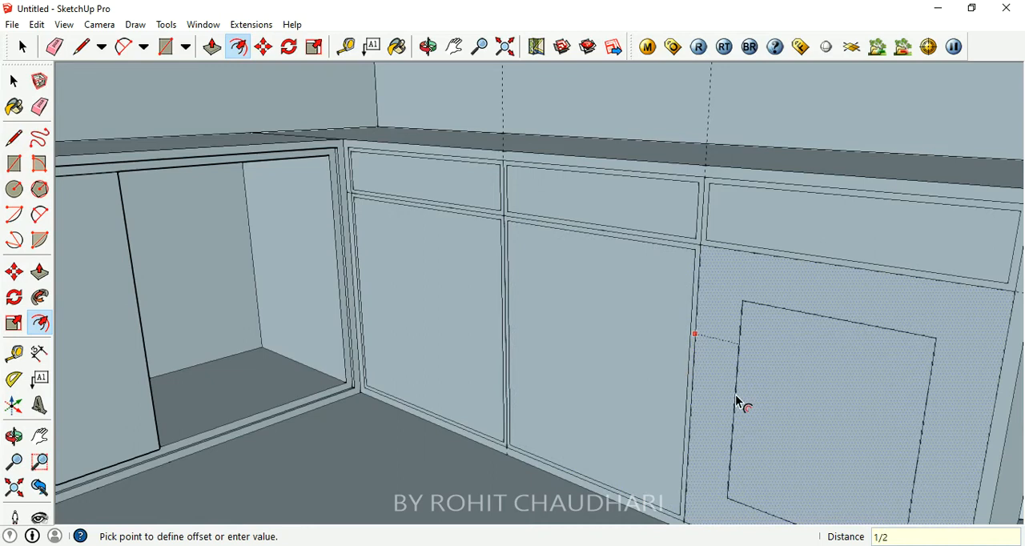
{"action": "key", "text": "Return"}
- Review the left counter's divided front and the newly outlined panels of the right counter from several angles
{"action": "scroll", "coordinate": [737, 404], "scroll_direction": "down", "scroll_amount": 2}
{"action": "middle_click_drag", "start_coordinate": [736, 404], "coordinate": [684, 315]}
{"action": "scroll", "coordinate": [560, 290], "scroll_direction": "up", "scroll_amount": 3}
{"action": "middle_click_drag", "start_coordinate": [561, 290], "coordinate": [536, 290]}
{"action": "middle_click_drag", "start_coordinate": [323, 299], "coordinate": [312, 282]}
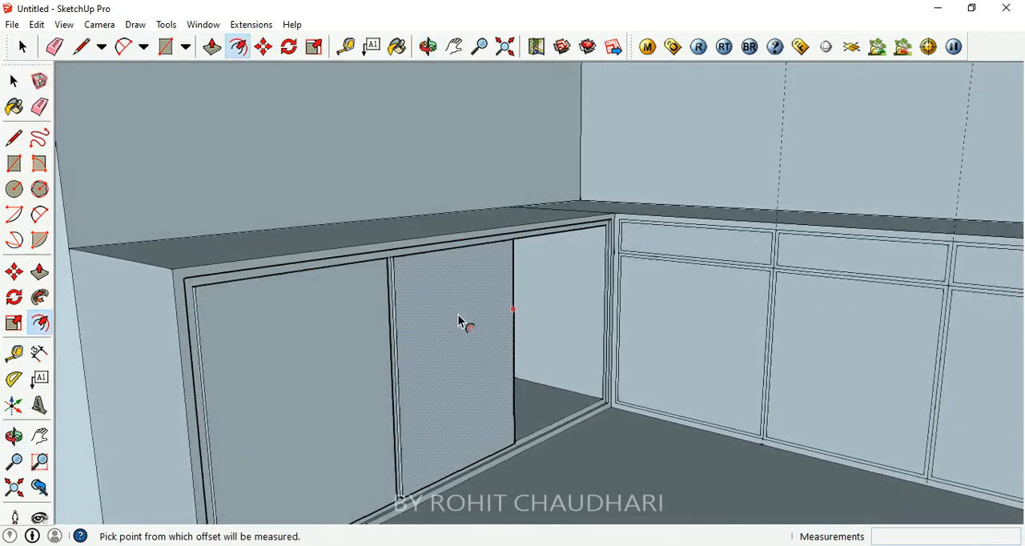
{"action": "middle_click_drag", "start_coordinate": [563, 328], "coordinate": [313, 300]}
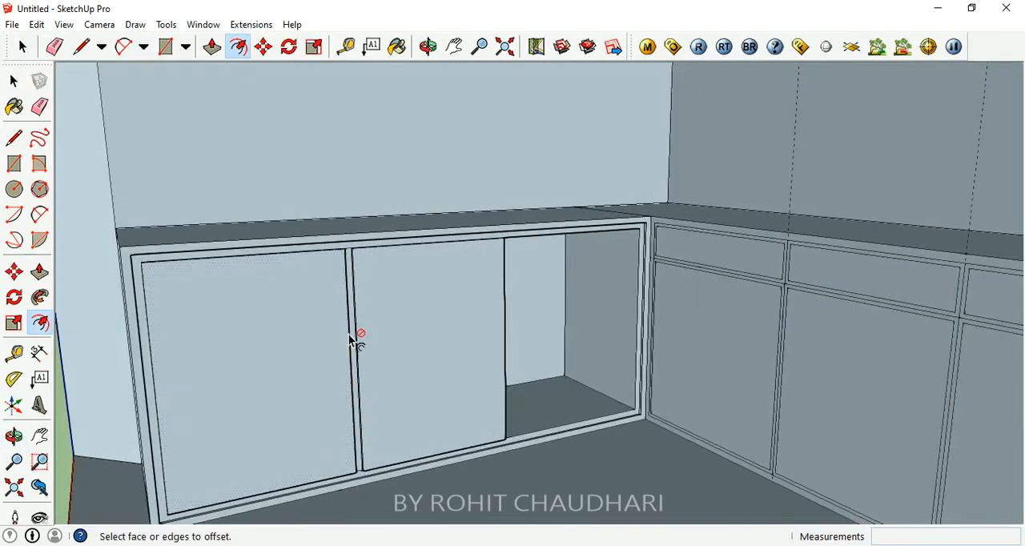
{"action": "middle_click_drag", "start_coordinate": [731, 344], "coordinate": [766, 320]}
{"action": "scroll", "coordinate": [680, 366], "scroll_direction": "up", "scroll_amount": 3}
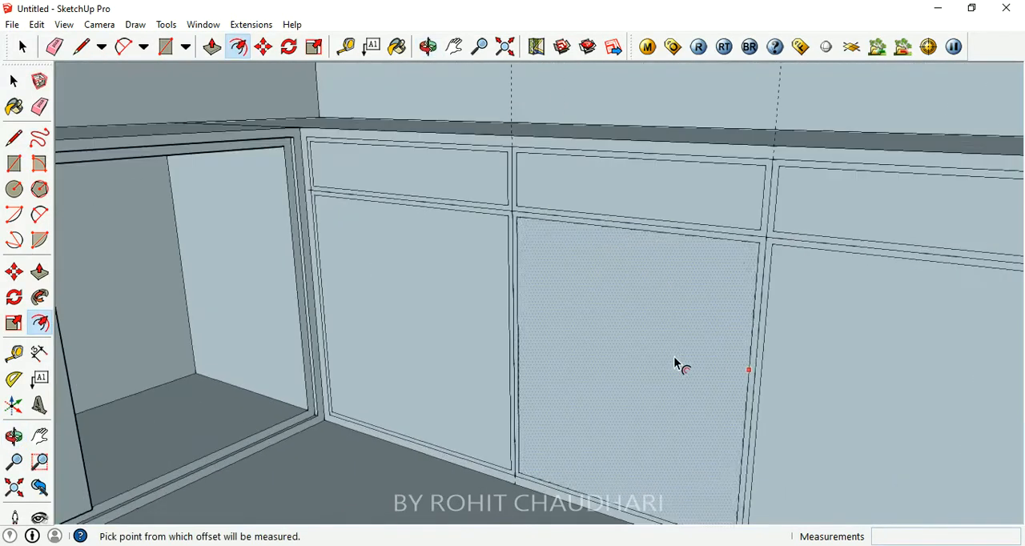
- Push the narrow border around the right counter's upper panel nearest the corner inward by 1"
{"action": "left_click", "coordinate": [212, 47]}
{"action": "scroll", "coordinate": [528, 200], "scroll_direction": "up", "scroll_amount": 1}
{"action": "scroll", "coordinate": [528, 200], "scroll_direction": "up", "scroll_amount": 2}
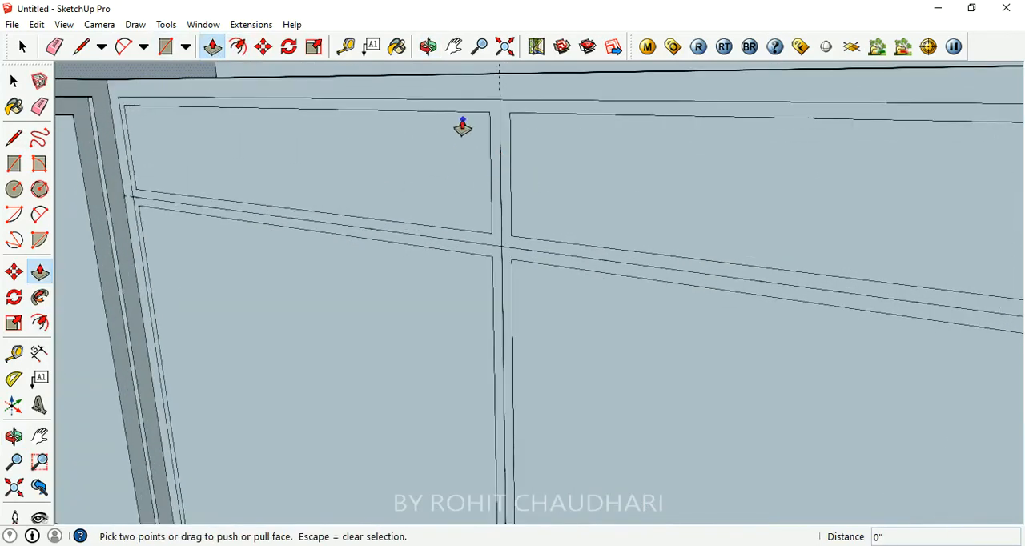
{"action": "scroll", "coordinate": [536, 224], "scroll_direction": "down", "scroll_amount": 4}
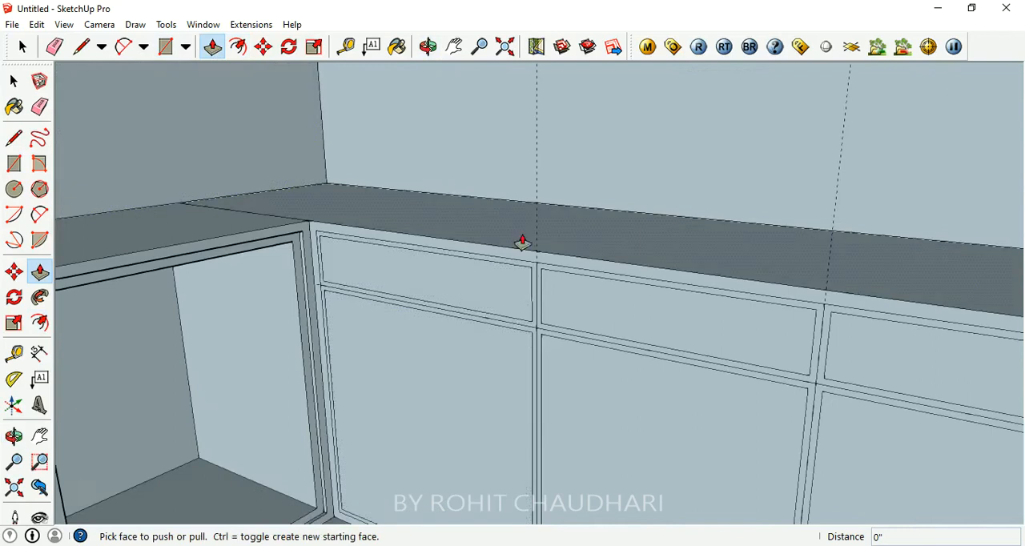
{"action": "scroll", "coordinate": [496, 282], "scroll_direction": "up", "scroll_amount": 3}
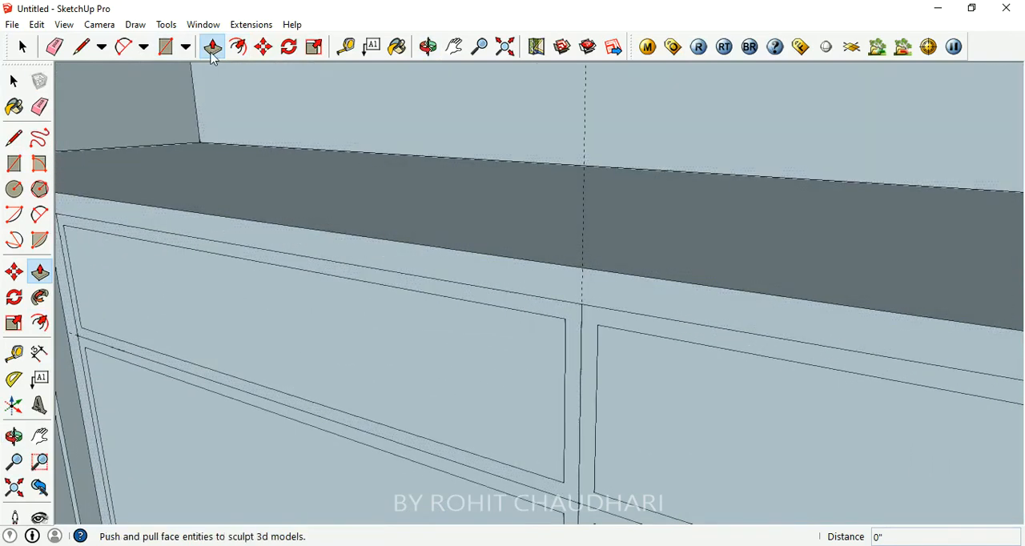
{"action": "left_click", "coordinate": [508, 307]}
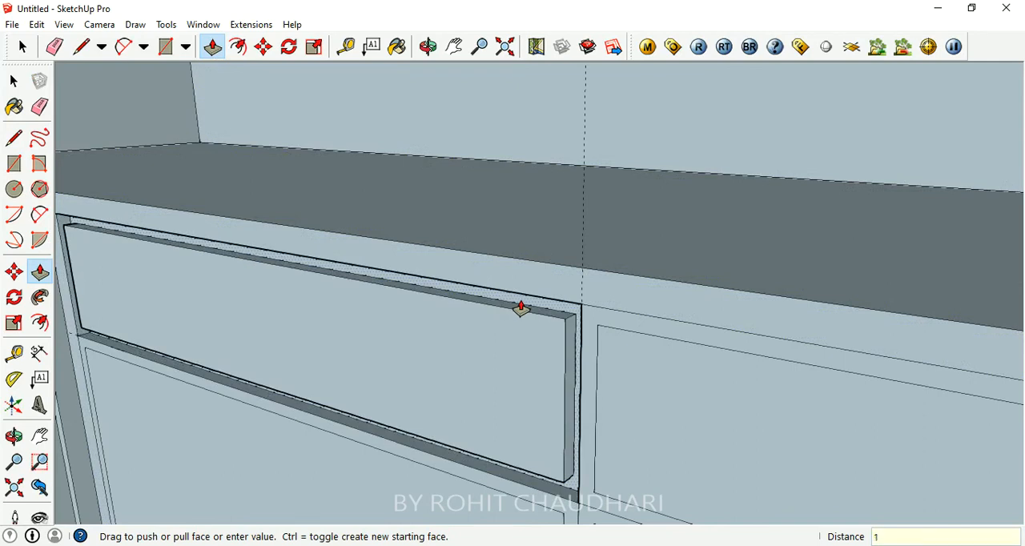
{"action": "key", "text": "Return"}
- Push the borders around the middle and outer upper panels of the right counter inward by 1"
{"action": "scroll", "coordinate": [232, 405], "scroll_direction": "down", "scroll_amount": 1}
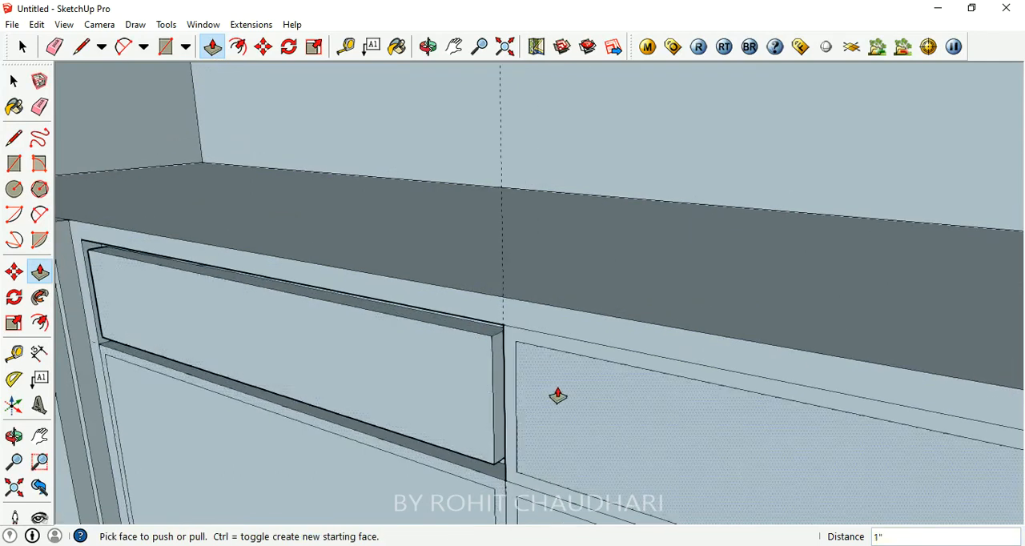
{"action": "left_click", "coordinate": [569, 357]}
{"action": "key", "text": "Return"}
{"action": "scroll", "coordinate": [293, 389], "scroll_direction": "down", "scroll_amount": 3}
{"action": "scroll", "coordinate": [638, 446], "scroll_direction": "up", "scroll_amount": 1}
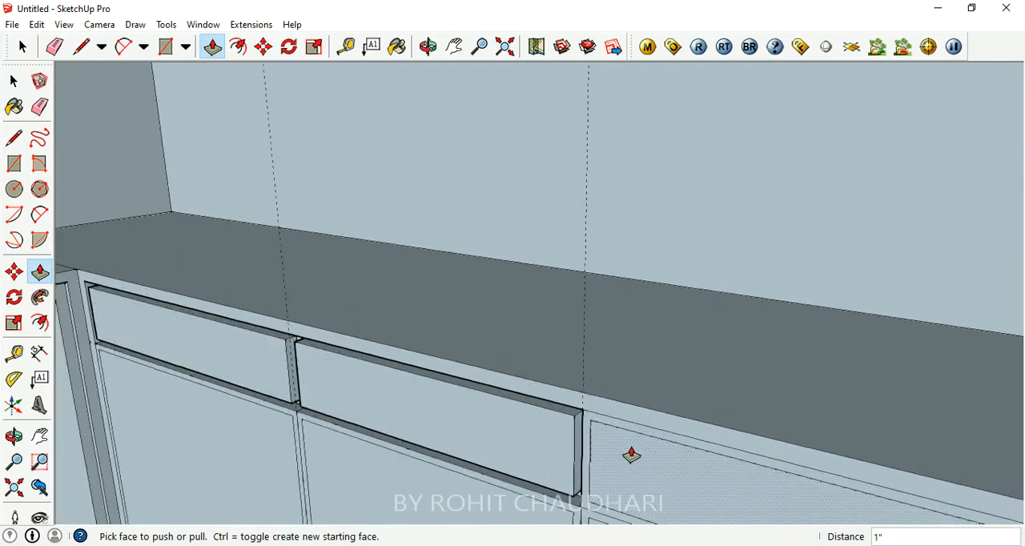
{"action": "scroll", "coordinate": [631, 455], "scroll_direction": "up", "scroll_amount": 1}
{"action": "left_click", "coordinate": [628, 425]}
{"action": "key", "text": "Return"}
- Push the face of the right counter's lower panel nearest the corner inward by 1"
{"action": "scroll", "coordinate": [450, 334], "scroll_direction": "down", "scroll_amount": 3}
{"action": "middle_click_drag", "start_coordinate": [557, 417], "coordinate": [415, 356]}
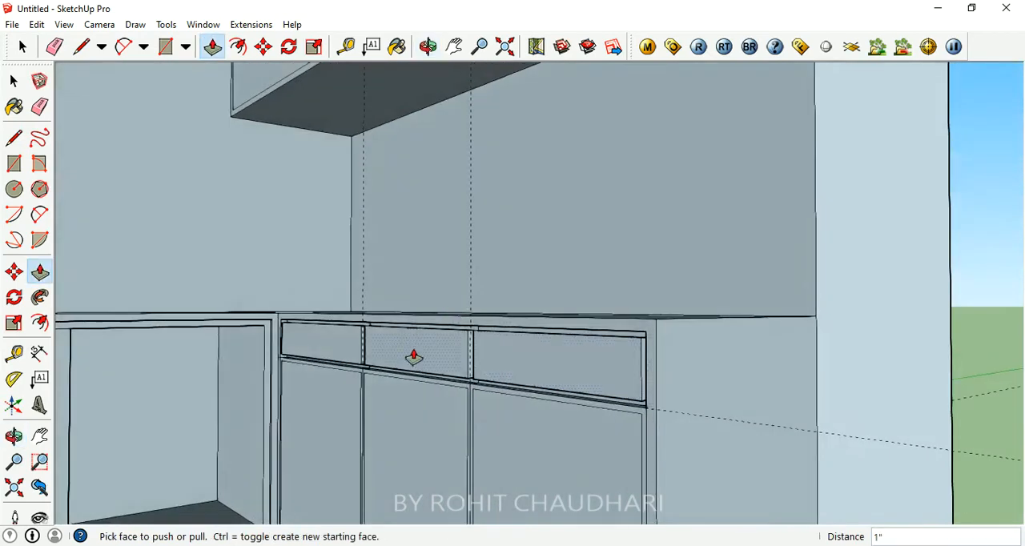
{"action": "scroll", "coordinate": [414, 357], "scroll_direction": "down", "scroll_amount": 2}
{"action": "middle_click_drag", "start_coordinate": [311, 389], "coordinate": [471, 348]}
{"action": "scroll", "coordinate": [471, 347], "scroll_direction": "down", "scroll_amount": 2}
{"action": "scroll", "coordinate": [373, 467], "scroll_direction": "up", "scroll_amount": 2}
{"action": "scroll", "coordinate": [520, 366], "scroll_direction": "up", "scroll_amount": 4}
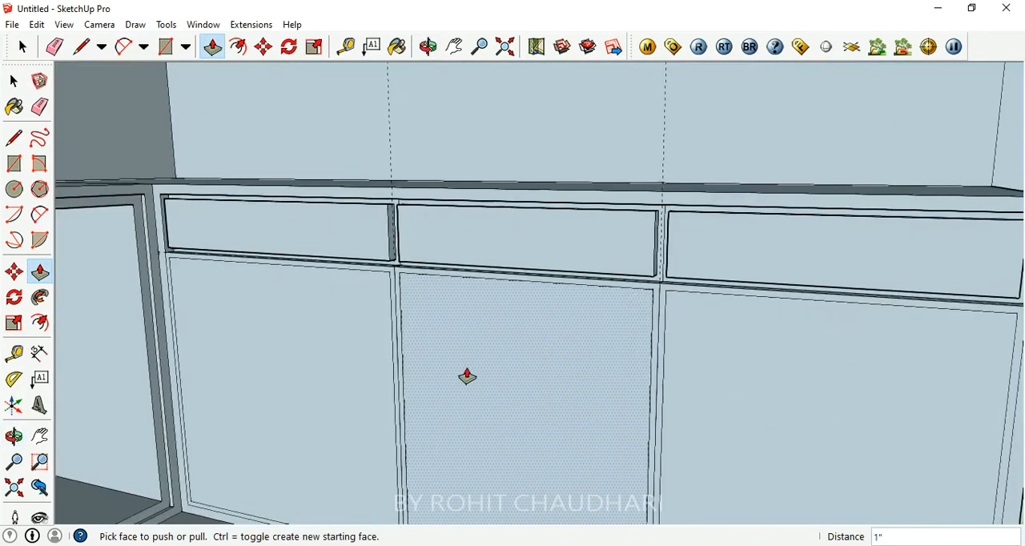
{"action": "scroll", "coordinate": [441, 373], "scroll_direction": "down", "scroll_amount": 2}
{"action": "scroll", "coordinate": [397, 258], "scroll_direction": "up", "scroll_amount": 5}
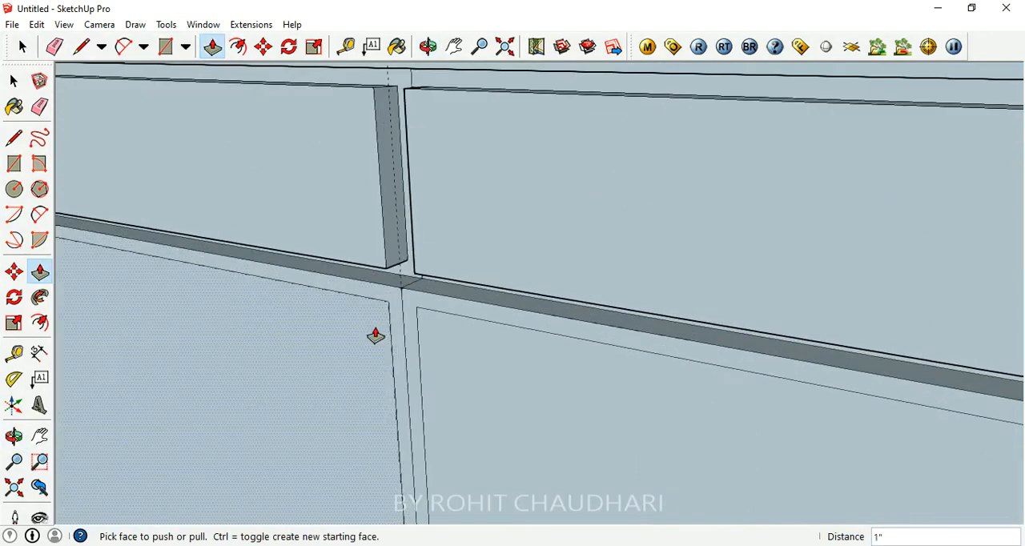
{"action": "left_click", "coordinate": [374, 336]}
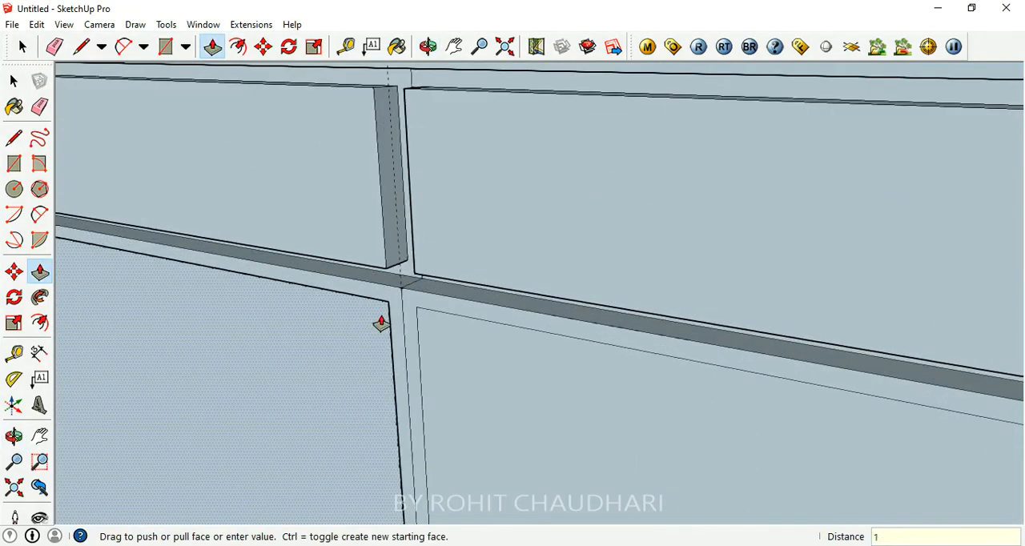
{"action": "scroll", "coordinate": [381, 323], "scroll_direction": "down", "scroll_amount": 5}
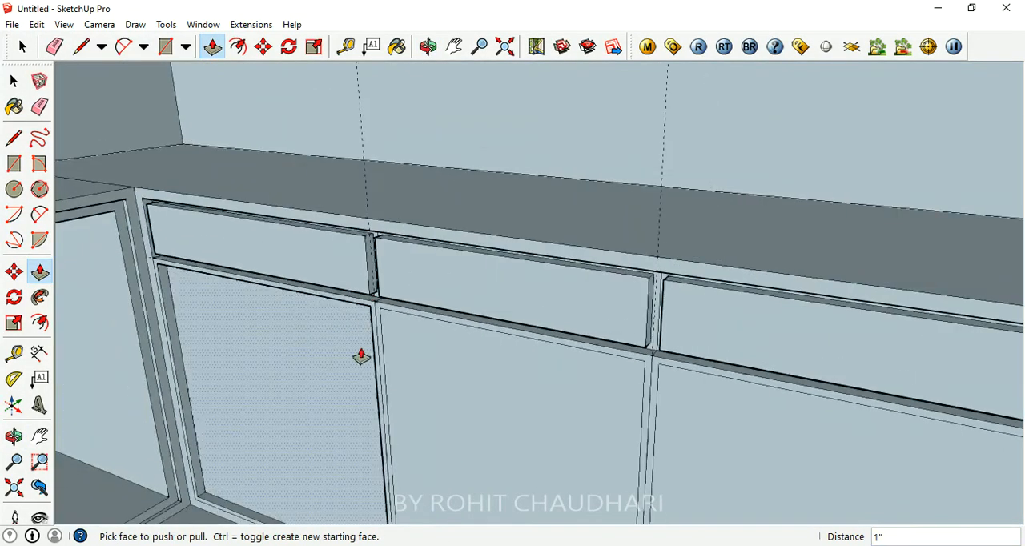
- Push the faces of the right counter's middle and outer lower panels inward by 1"
{"action": "middle_click_drag", "start_coordinate": [361, 359], "coordinate": [697, 414]}
{"action": "left_click", "coordinate": [499, 393]}
{"action": "type", "text": "1"}
{"action": "key", "text": "Return"}
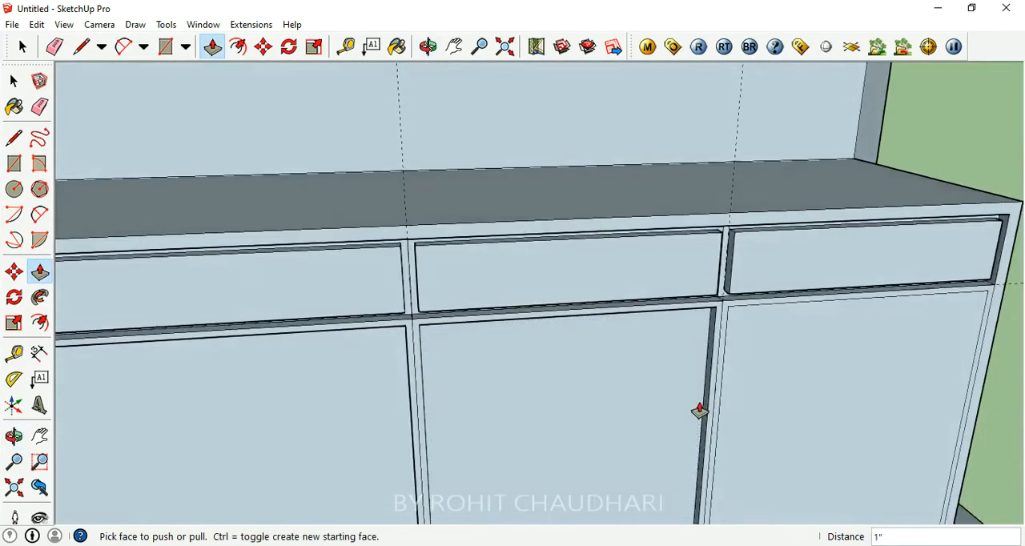
{"action": "left_click", "coordinate": [791, 368]}
{"action": "type", "text": "1"}
{"action": "key", "text": "Return"}
- Inspect the right counter's panel joints up close, the whole room corner, and the left counter's front frame near the corner
{"action": "middle_click_drag", "start_coordinate": [789, 368], "coordinate": [408, 328]}
{"action": "scroll", "coordinate": [410, 311], "scroll_direction": "up", "scroll_amount": 3}
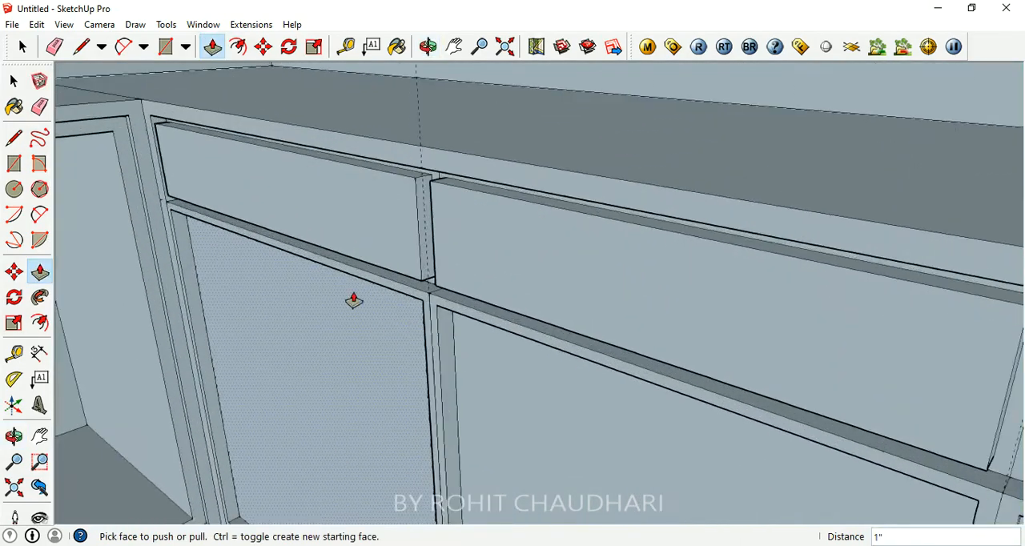
{"action": "scroll", "coordinate": [418, 309], "scroll_direction": "up", "scroll_amount": 2}
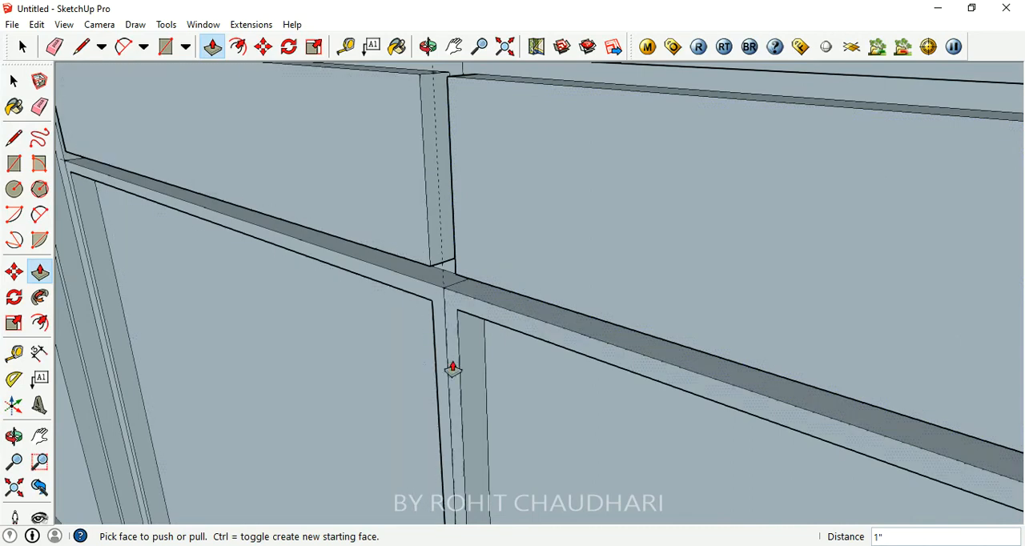
{"action": "scroll", "coordinate": [467, 245], "scroll_direction": "down", "scroll_amount": 5}
{"action": "middle_click_drag", "start_coordinate": [555, 288], "coordinate": [625, 267]}
{"action": "scroll", "coordinate": [624, 268], "scroll_direction": "down", "scroll_amount": 5}
{"action": "middle_click_drag", "start_coordinate": [488, 266], "coordinate": [172, 289]}
{"action": "scroll", "coordinate": [509, 262], "scroll_direction": "up", "scroll_amount": 3}
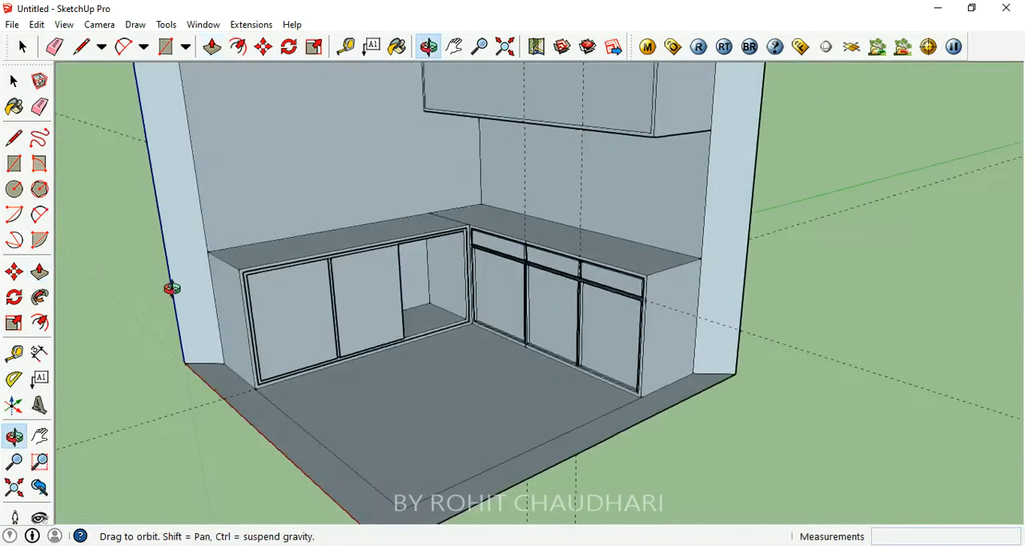
{"action": "scroll", "coordinate": [361, 261], "scroll_direction": "up", "scroll_amount": 4}
{"action": "middle_click_drag", "start_coordinate": [361, 261], "coordinate": [457, 384]}
{"action": "scroll", "coordinate": [457, 384], "scroll_direction": "down", "scroll_amount": 4}
{"action": "scroll", "coordinate": [465, 285], "scroll_direction": "up", "scroll_amount": 5}
{"action": "middle_click_drag", "start_coordinate": [464, 285], "coordinate": [560, 293]}
{"action": "scroll", "coordinate": [517, 306], "scroll_direction": "down", "scroll_amount": 4}
{"action": "scroll", "coordinate": [409, 254], "scroll_direction": "up", "scroll_amount": 2}
{"action": "scroll", "coordinate": [409, 255], "scroll_direction": "up", "scroll_amount": 3}
{"action": "middle_click_drag", "start_coordinate": [446, 299], "coordinate": [520, 377]}
{"action": "scroll", "coordinate": [545, 437], "scroll_direction": "up", "scroll_amount": 2}
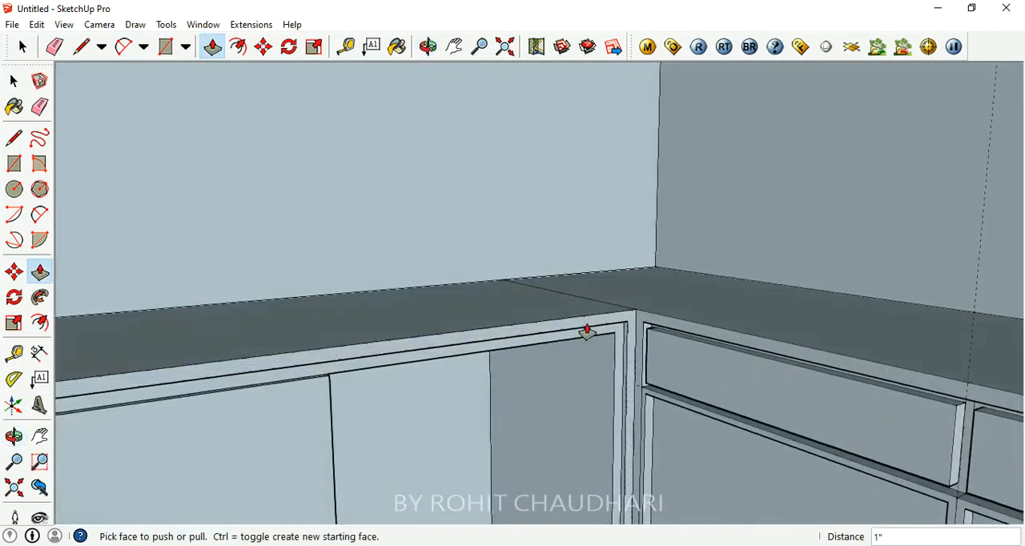
- Inspect the left counter's open bay at the corner, the whole room corner, and the overhead cabinet's front
{"action": "scroll", "coordinate": [587, 330], "scroll_direction": "down", "scroll_amount": 3}
{"action": "middle_click_drag", "start_coordinate": [523, 286], "coordinate": [505, 300]}
{"action": "scroll", "coordinate": [535, 316], "scroll_direction": "up", "scroll_amount": 3}
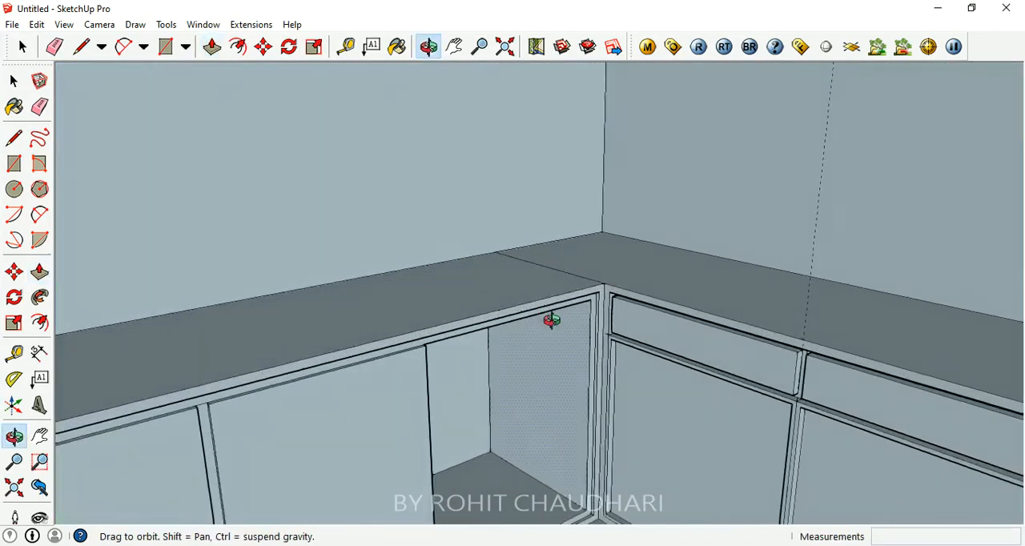
{"action": "scroll", "coordinate": [496, 344], "scroll_direction": "down", "scroll_amount": 4}
{"action": "scroll", "coordinate": [449, 416], "scroll_direction": "up", "scroll_amount": 6}
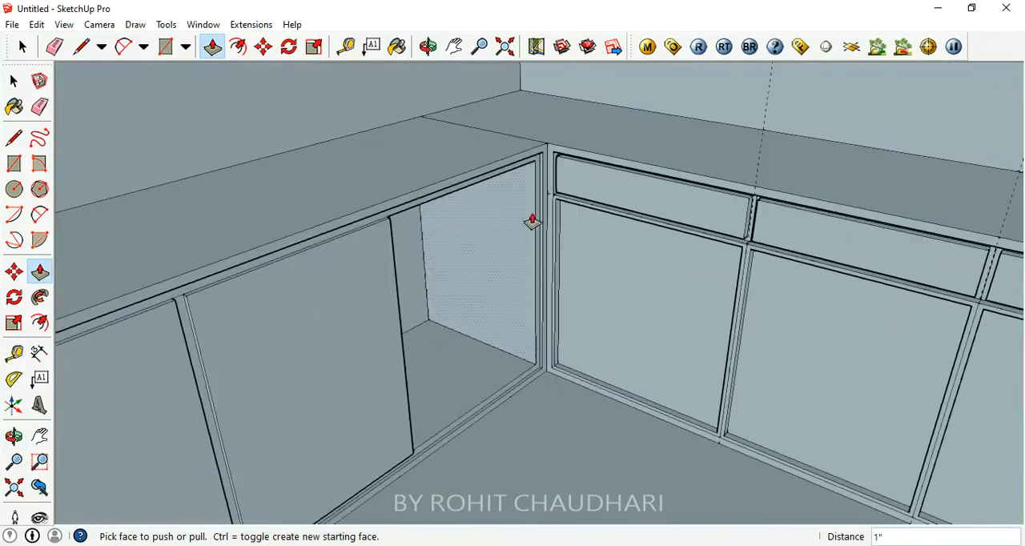
{"action": "scroll", "coordinate": [458, 384], "scroll_direction": "up", "scroll_amount": 3}
{"action": "scroll", "coordinate": [489, 359], "scroll_direction": "down", "scroll_amount": 2}
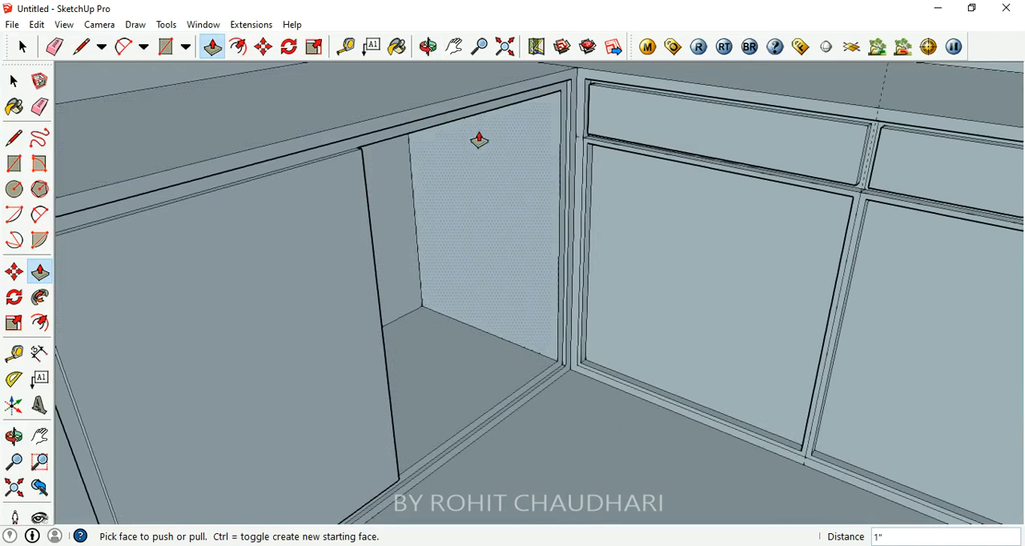
{"action": "middle_click_drag", "start_coordinate": [546, 186], "coordinate": [522, 252]}
{"action": "scroll", "coordinate": [462, 243], "scroll_direction": "down", "scroll_amount": 3}
{"action": "scroll", "coordinate": [439, 156], "scroll_direction": "up", "scroll_amount": 3}
{"action": "middle_click_drag", "start_coordinate": [438, 155], "coordinate": [490, 186]}
{"action": "left_click", "coordinate": [219, 56]}
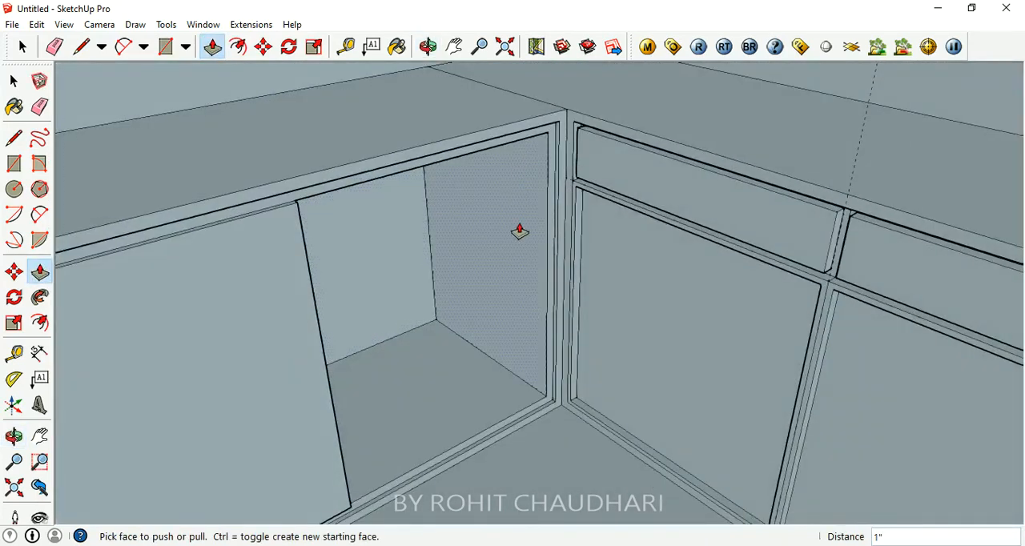
{"action": "middle_click_drag", "start_coordinate": [526, 310], "coordinate": [432, 227]}
{"action": "scroll", "coordinate": [439, 295], "scroll_direction": "down", "scroll_amount": 5}
{"action": "middle_click_drag", "start_coordinate": [469, 296], "coordinate": [513, 316]}
{"action": "scroll", "coordinate": [533, 371], "scroll_direction": "down", "scroll_amount": 2}
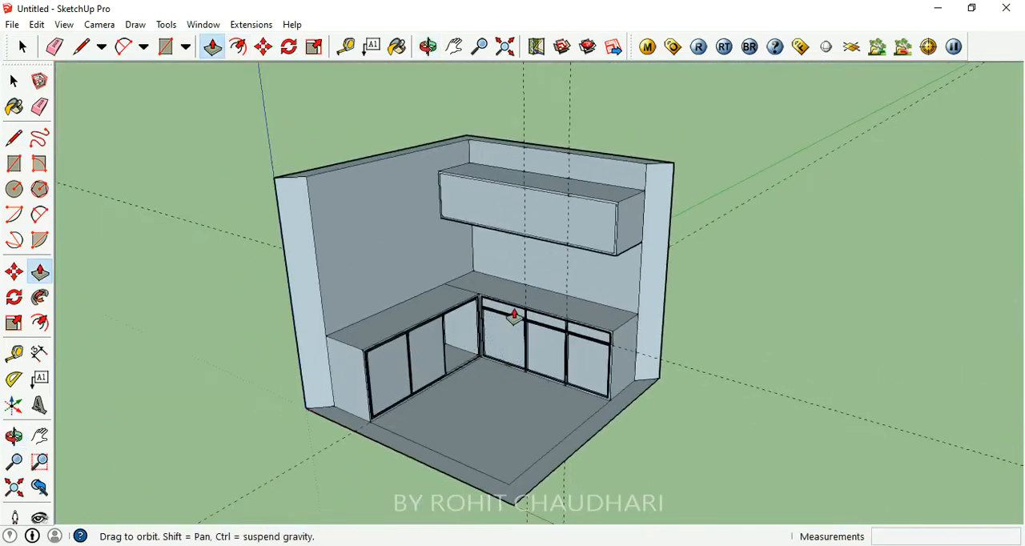
{"action": "scroll", "coordinate": [579, 199], "scroll_direction": "up", "scroll_amount": 2}
{"action": "scroll", "coordinate": [542, 197], "scroll_direction": "down", "scroll_amount": 1}
{"action": "scroll", "coordinate": [480, 289], "scroll_direction": "up", "scroll_amount": 4}
{"action": "scroll", "coordinate": [378, 269], "scroll_direction": "up", "scroll_amount": 2}
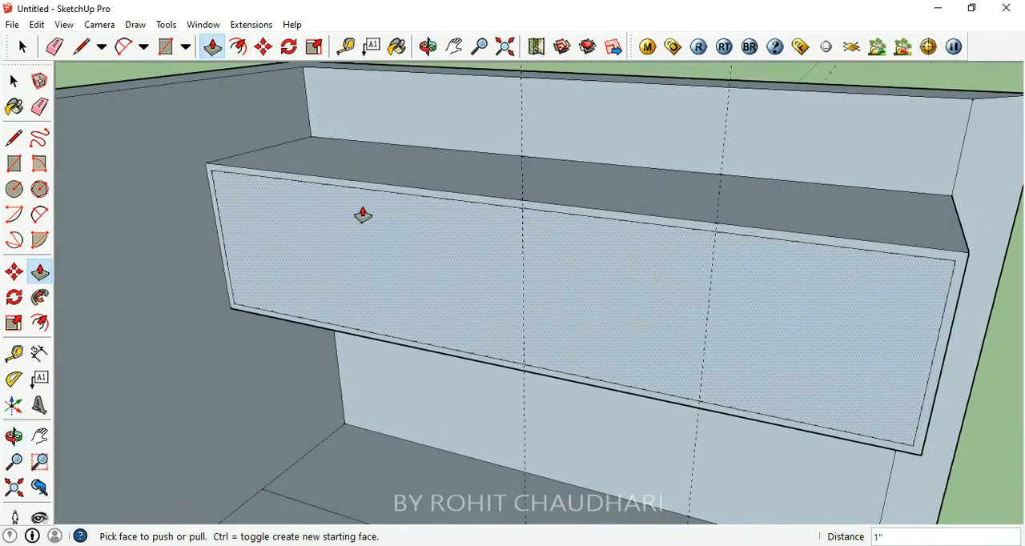
{"action": "left_click", "coordinate": [238, 46]}
{"action": "left_click", "coordinate": [457, 259]}
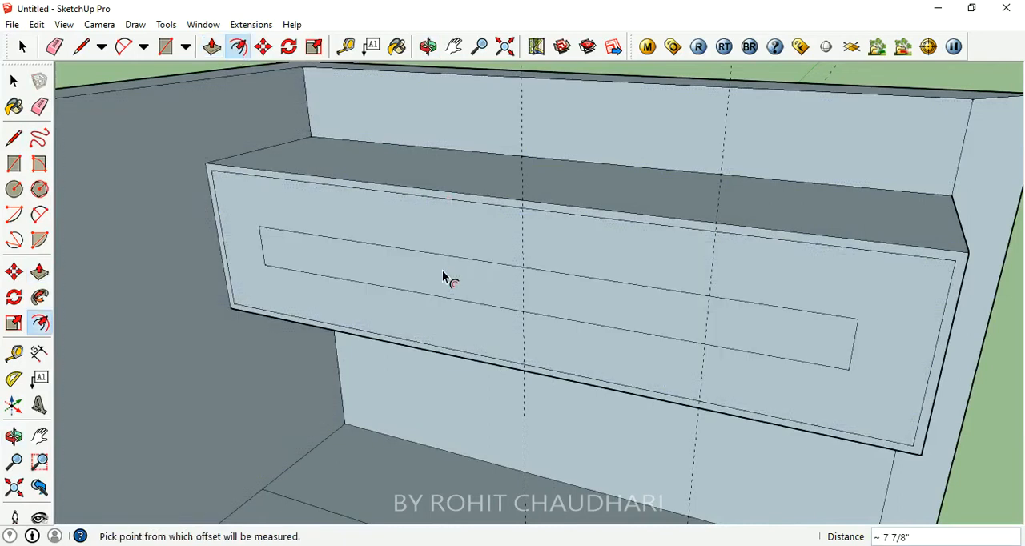
{"action": "type", "text": "1/\""}
{"action": "key", "text": "Return"}
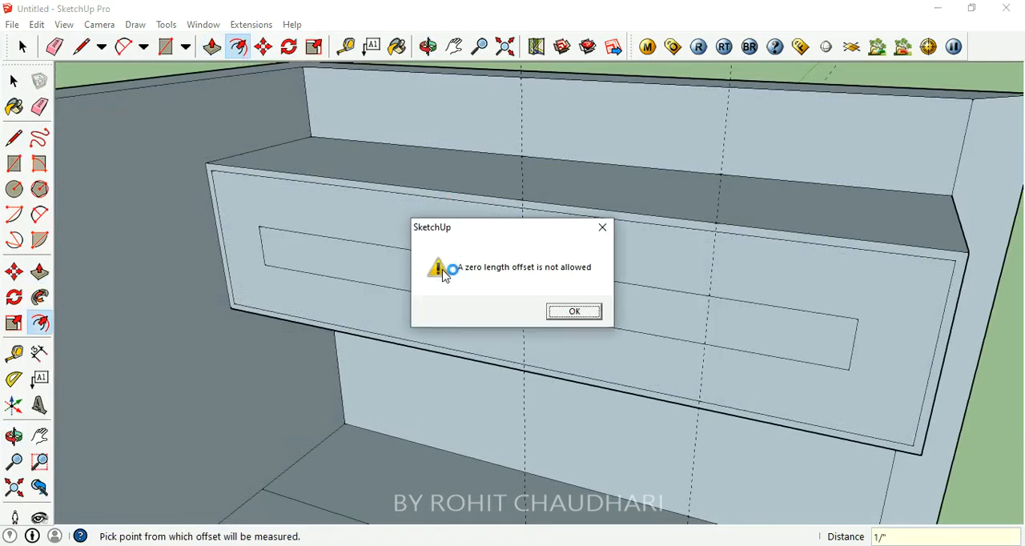
{"action": "left_click", "coordinate": [600, 232]}
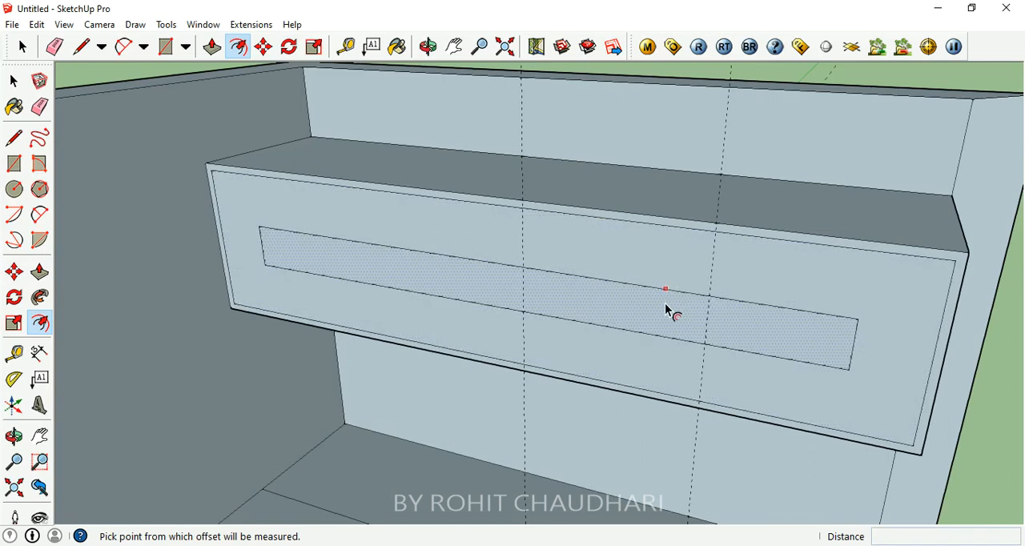
{"action": "key", "text": "ctrl+z"}
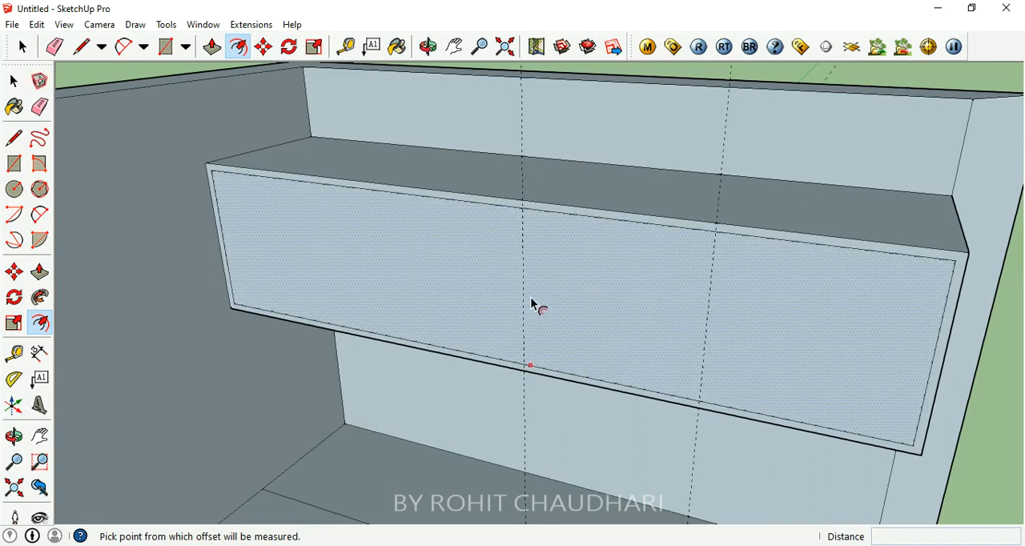
- Offset the inner face of the overhead cabinet's front inward by 1/2"
{"action": "left_click", "coordinate": [545, 211]}
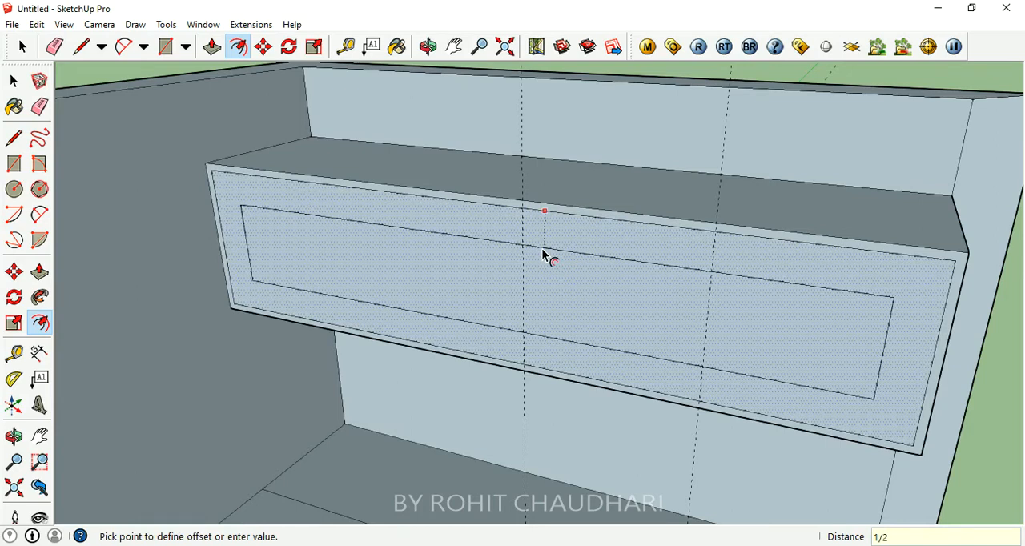
{"action": "key", "text": "Return"}
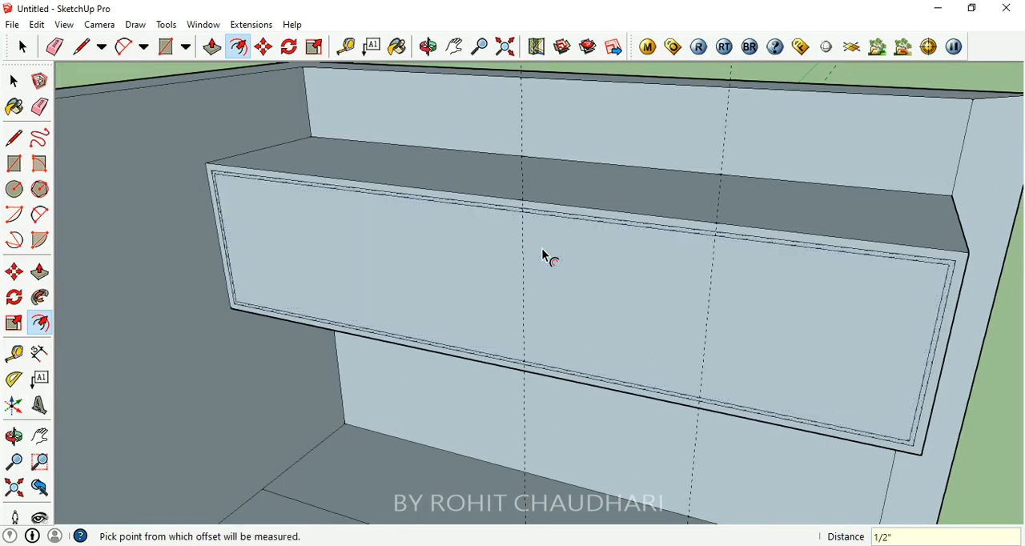
{"action": "middle_click_drag", "start_coordinate": [507, 316], "coordinate": [534, 271]}
{"action": "scroll", "coordinate": [582, 249], "scroll_direction": "up", "scroll_amount": 1}
{"action": "scroll", "coordinate": [534, 271], "scroll_direction": "down", "scroll_amount": 2}
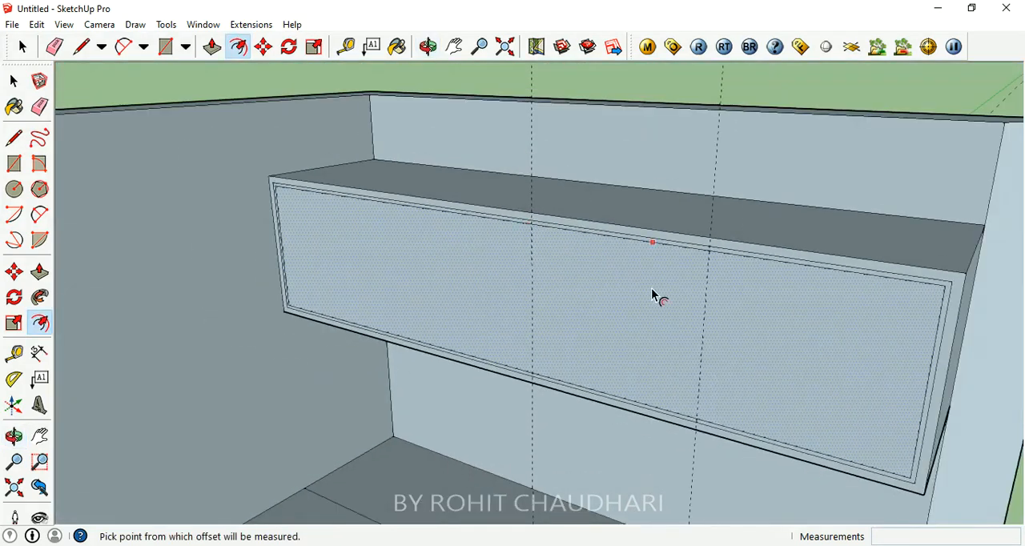
- Draw a vertical line along the left dashed guide across the overhead cabinet's inner front panel, splitting it in two
{"action": "middle_click_drag", "start_coordinate": [651, 289], "coordinate": [686, 288]}
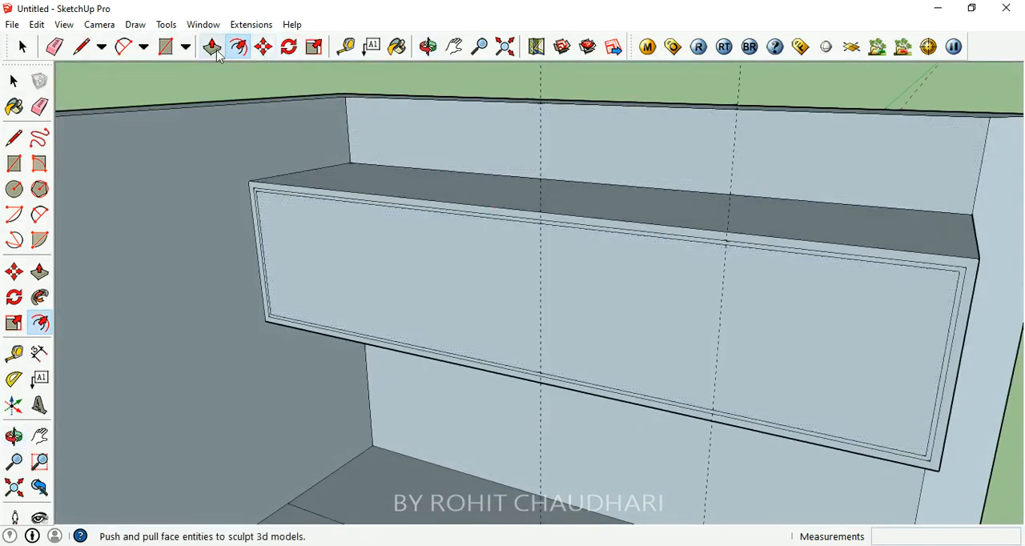
{"action": "left_click", "coordinate": [14, 137]}
{"action": "left_click", "coordinate": [540, 223]}
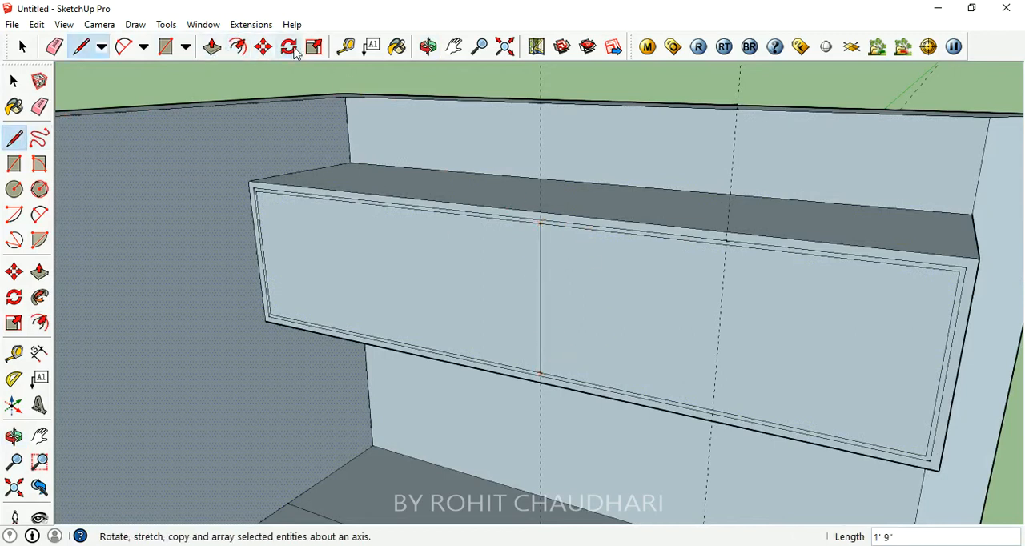
{"action": "scroll", "coordinate": [496, 325], "scroll_direction": "up", "scroll_amount": 5}
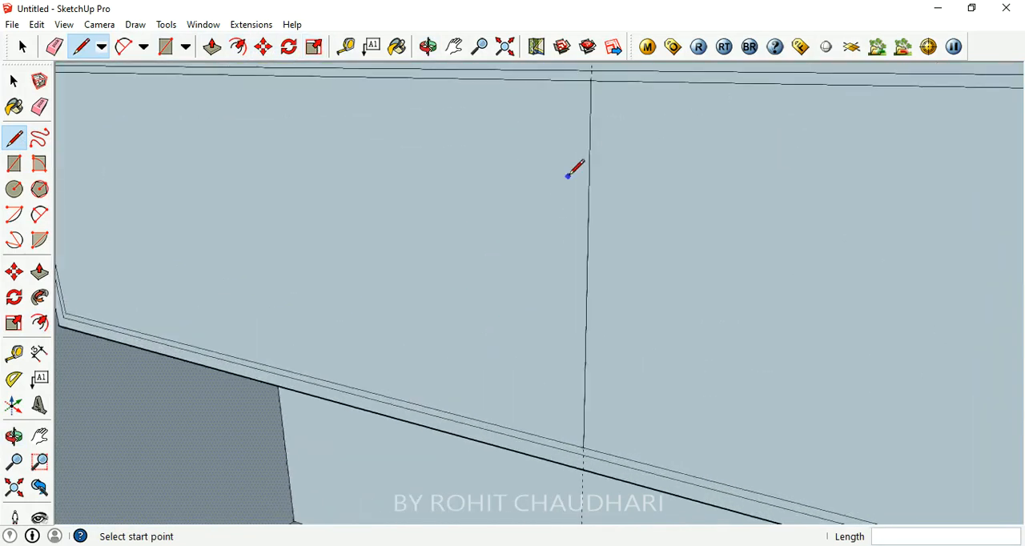
{"action": "scroll", "coordinate": [576, 168], "scroll_direction": "down", "scroll_amount": 3}
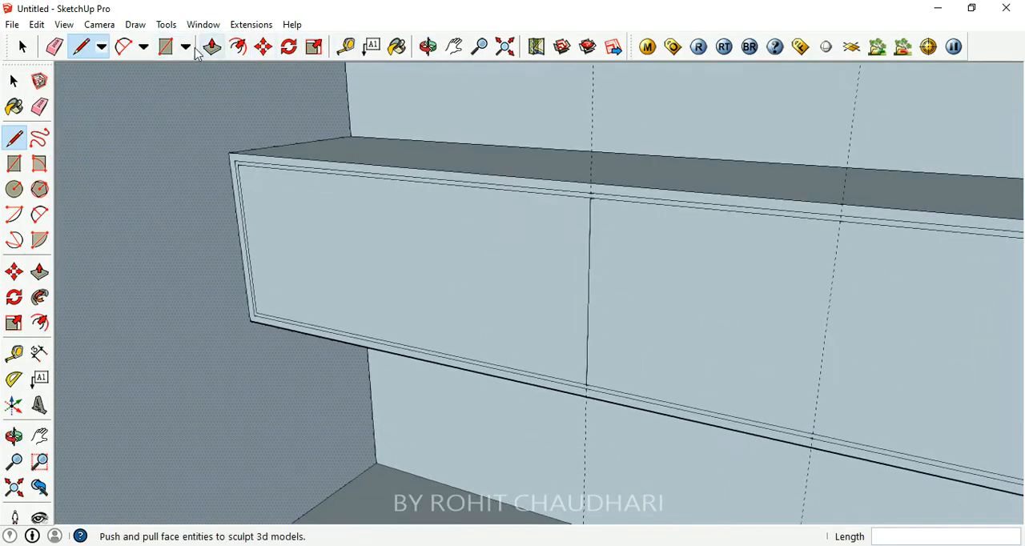
- Offset the edges of the overhead cabinet's left and right front panels inward by 1/2" each
{"action": "left_click", "coordinate": [244, 49]}
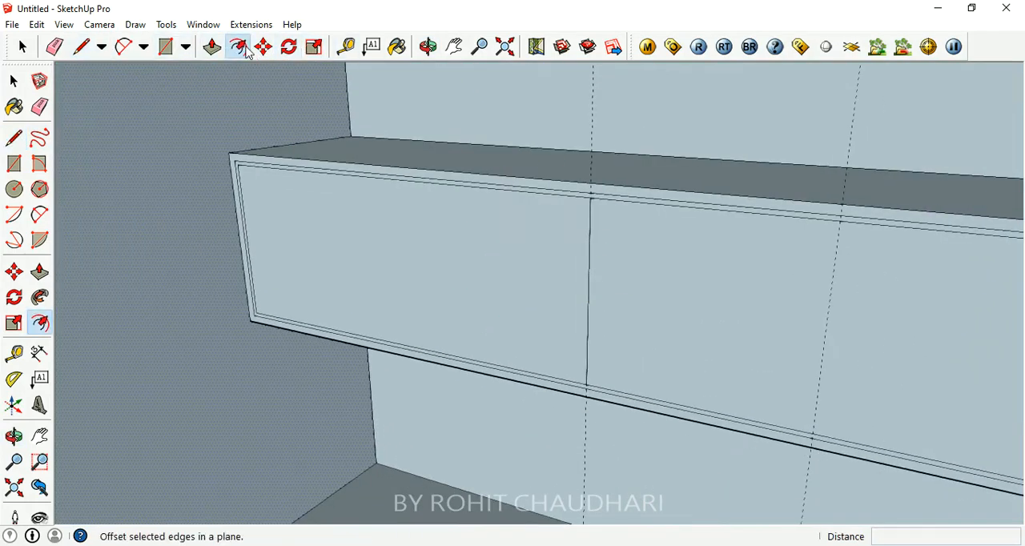
{"action": "left_click", "coordinate": [588, 264]}
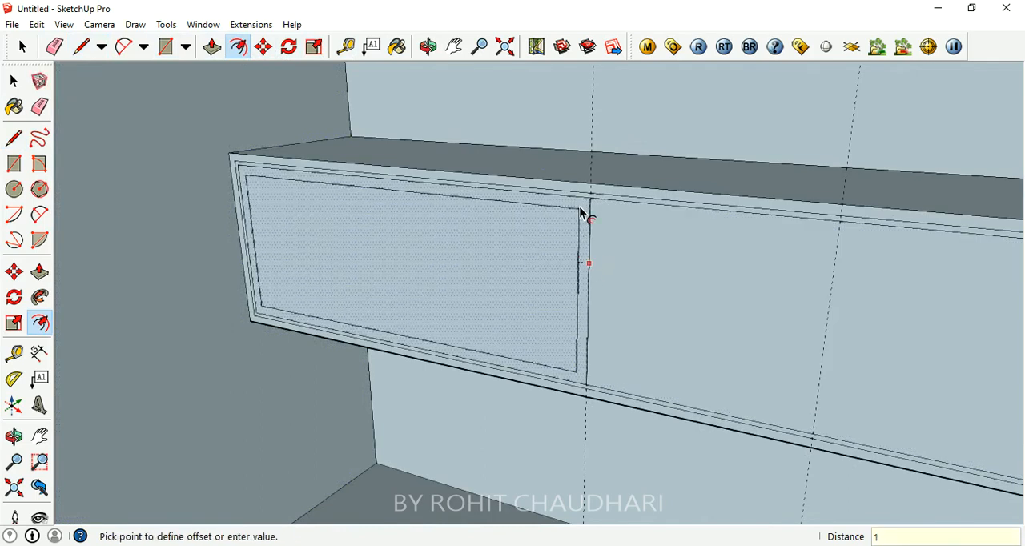
{"action": "type", "text": "1/2"}
{"action": "key", "text": "Return"}
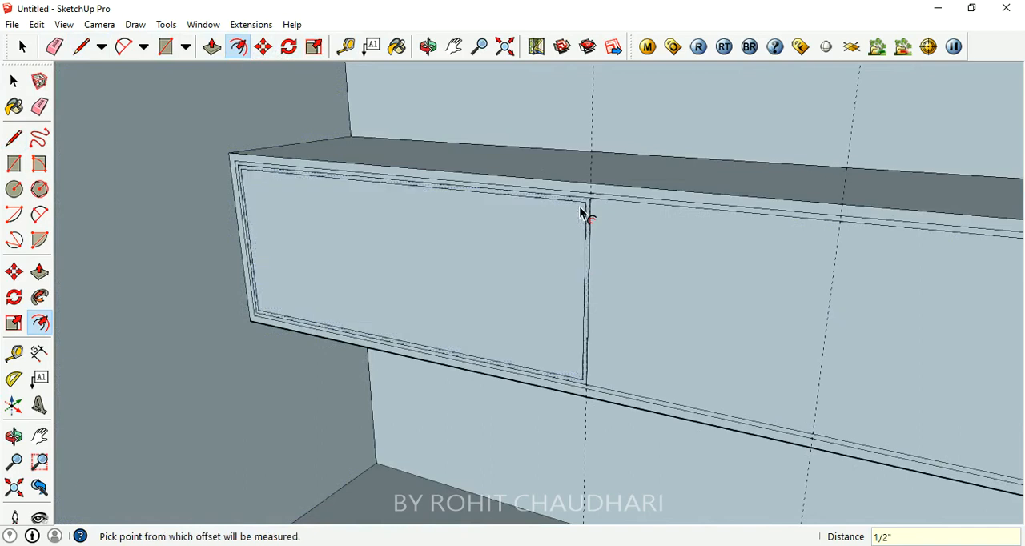
{"action": "scroll", "coordinate": [576, 238], "scroll_direction": "up", "scroll_amount": 3}
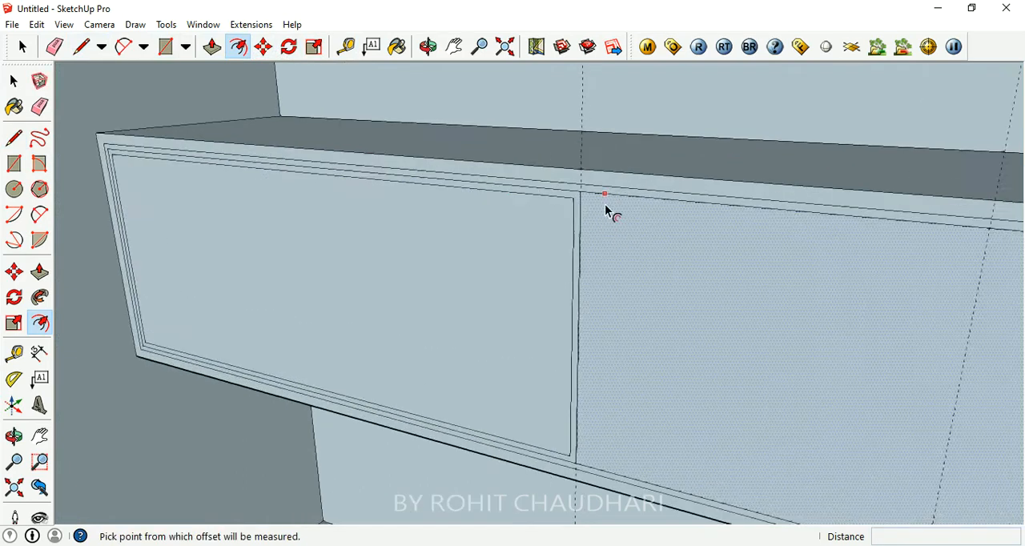
{"action": "scroll", "coordinate": [583, 197], "scroll_direction": "down", "scroll_amount": 3}
{"action": "scroll", "coordinate": [541, 298], "scroll_direction": "down", "scroll_amount": 2}
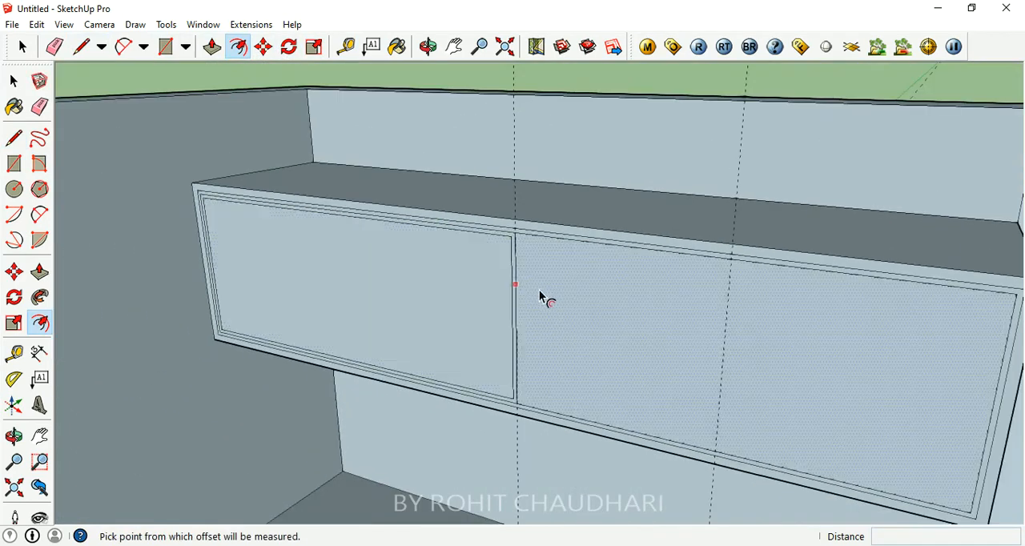
{"action": "left_click", "coordinate": [602, 303]}
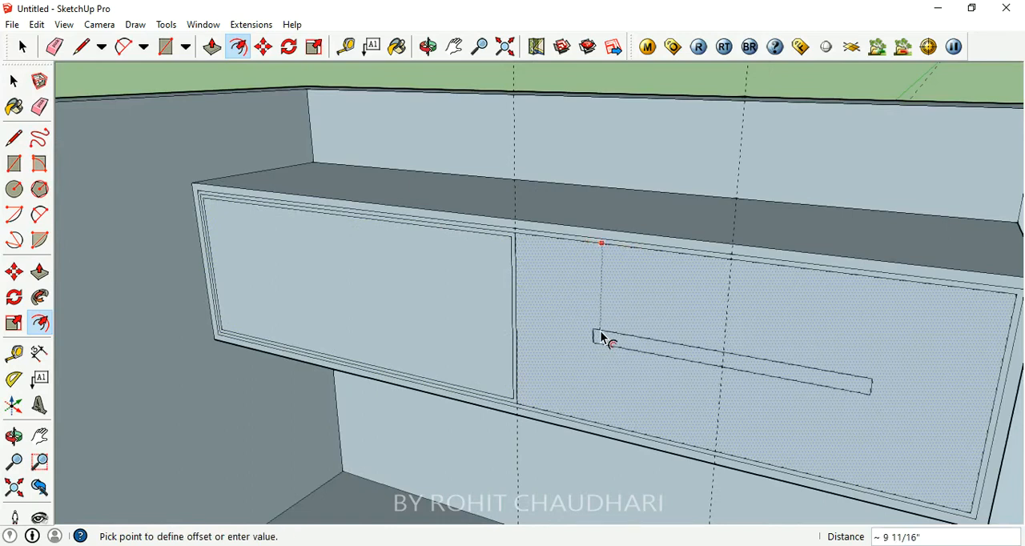
{"action": "left_click", "coordinate": [525, 250]}
- Draw a vertical line from the midpoint of the top edge to the bottom edge of the overhead cabinet's left panel
{"action": "middle_click_drag", "start_coordinate": [672, 336], "coordinate": [611, 323]}
{"action": "scroll", "coordinate": [570, 268], "scroll_direction": "down", "scroll_amount": 4}
{"action": "scroll", "coordinate": [550, 284], "scroll_direction": "up", "scroll_amount": 4}
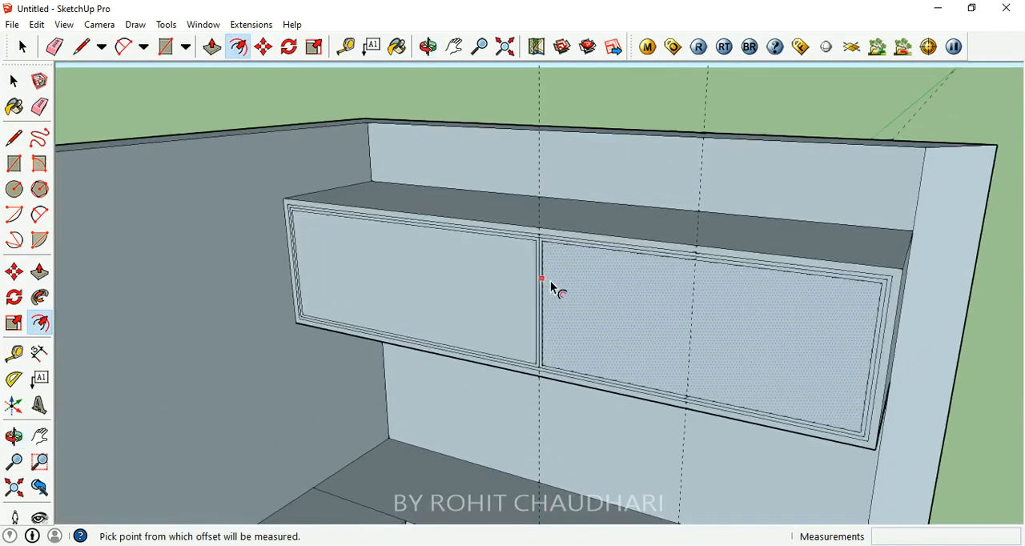
{"action": "left_click", "coordinate": [13, 138]}
{"action": "left_click", "coordinate": [402, 222]}
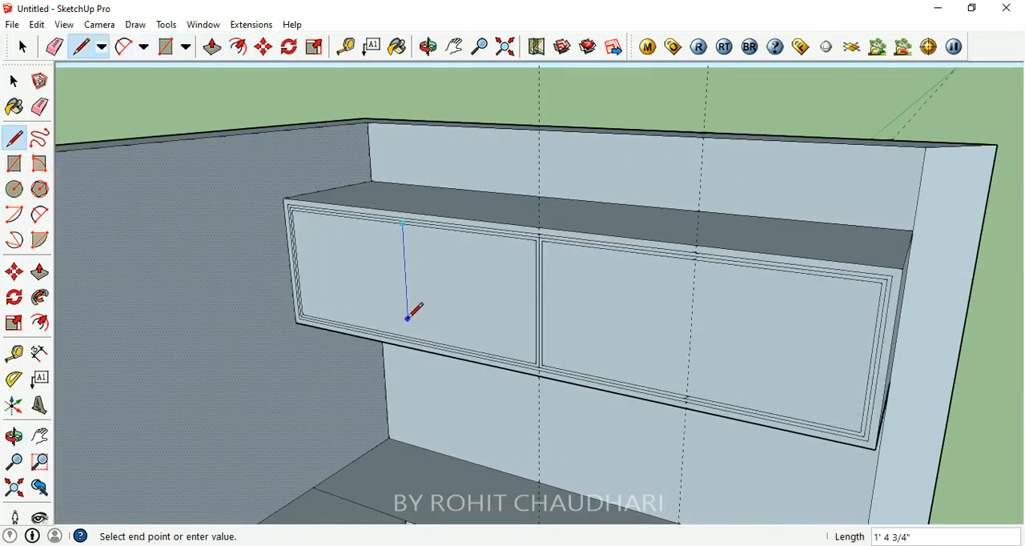
{"action": "scroll", "coordinate": [408, 339], "scroll_direction": "up", "scroll_amount": 5}
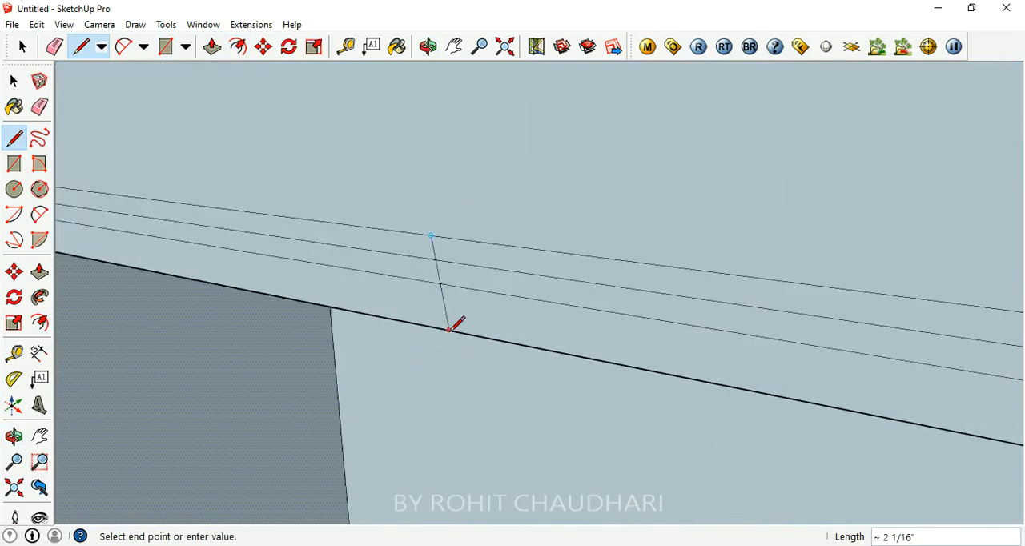
{"action": "scroll", "coordinate": [451, 326], "scroll_direction": "down", "scroll_amount": 5}
{"action": "left_click", "coordinate": [443, 208]}
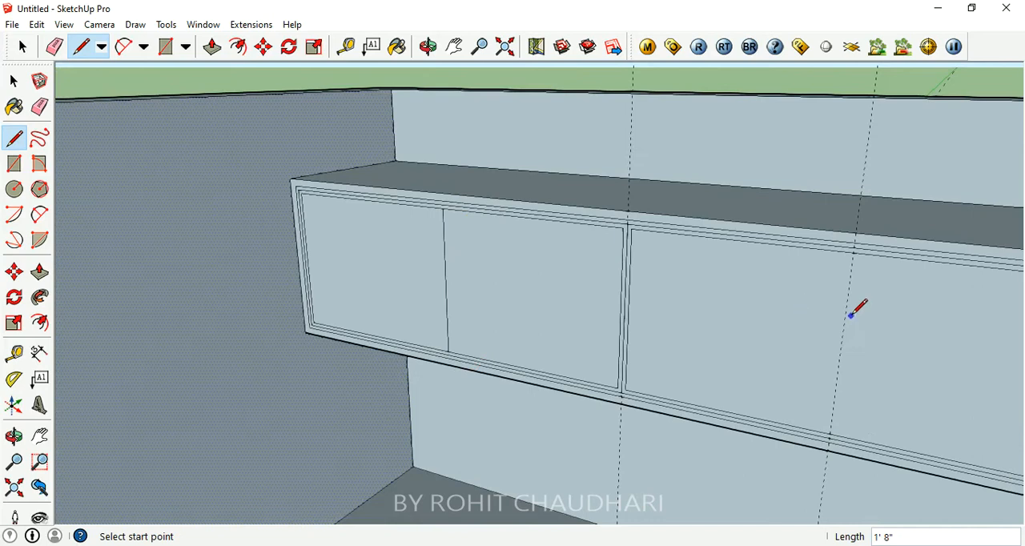
- Draw a vertical line from the midpoint of the top edge to the bottom edge of the overhead cabinet's right panel
{"action": "left_click", "coordinate": [851, 249]}
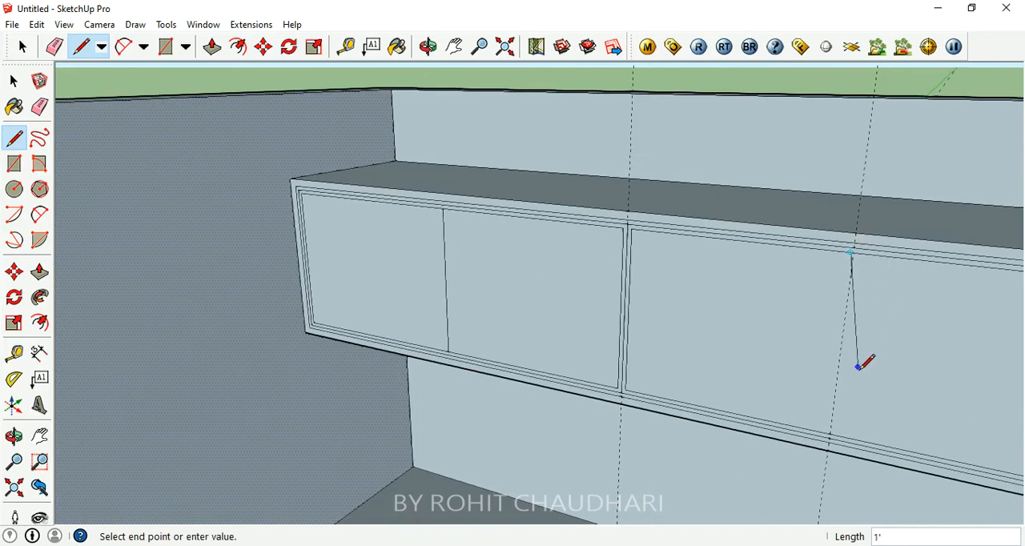
{"action": "scroll", "coordinate": [833, 413], "scroll_direction": "up", "scroll_amount": 3}
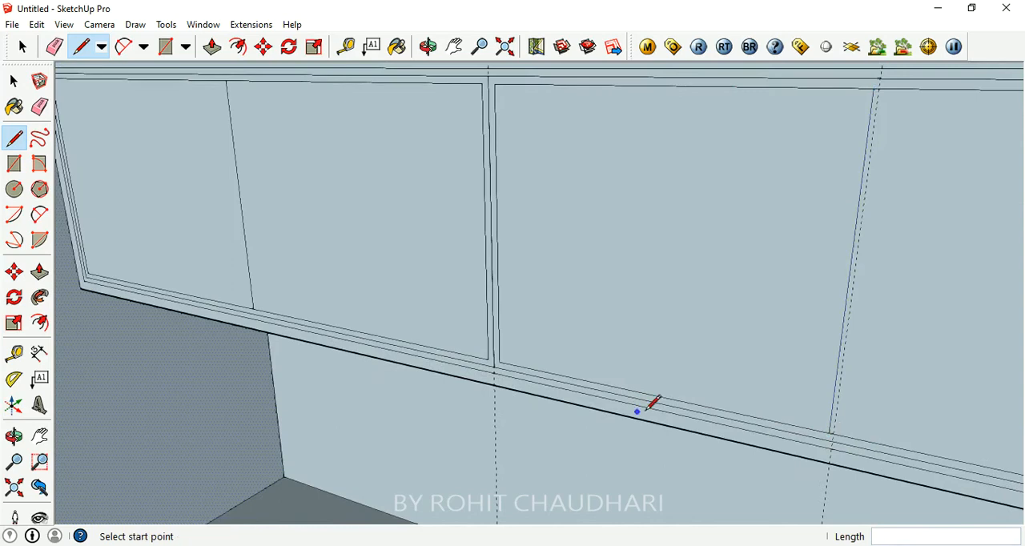
{"action": "scroll", "coordinate": [540, 420], "scroll_direction": "down", "scroll_amount": 5}
{"action": "scroll", "coordinate": [545, 450], "scroll_direction": "up", "scroll_amount": 2}
{"action": "scroll", "coordinate": [549, 171], "scroll_direction": "down", "scroll_amount": 1}
{"action": "scroll", "coordinate": [509, 272], "scroll_direction": "up", "scroll_amount": 3}
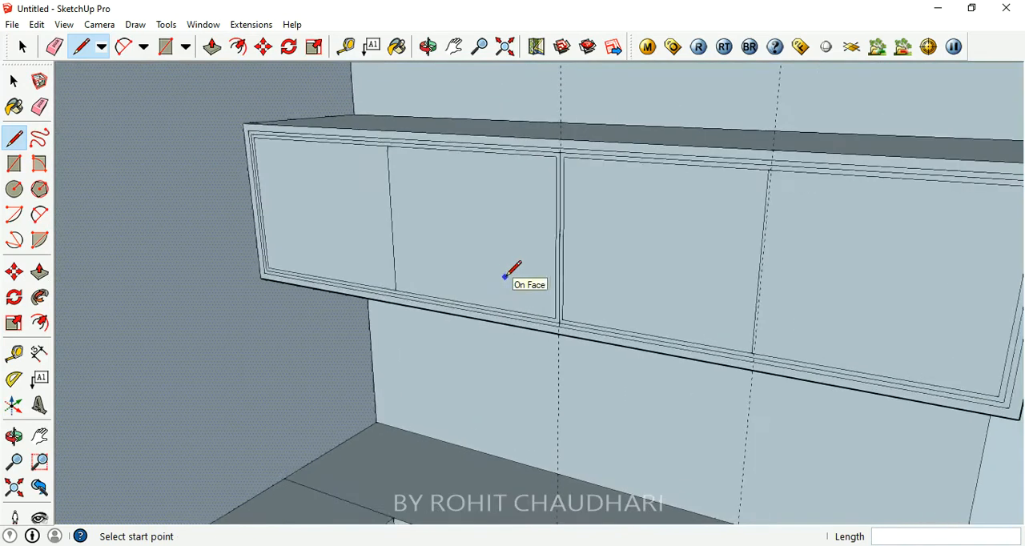
{"action": "scroll", "coordinate": [510, 272], "scroll_direction": "up", "scroll_amount": 1}
- Paint the overhead cabinet's four front panes with the Translucent_Glass_Blue material
{"action": "left_click", "coordinate": [398, 47]}
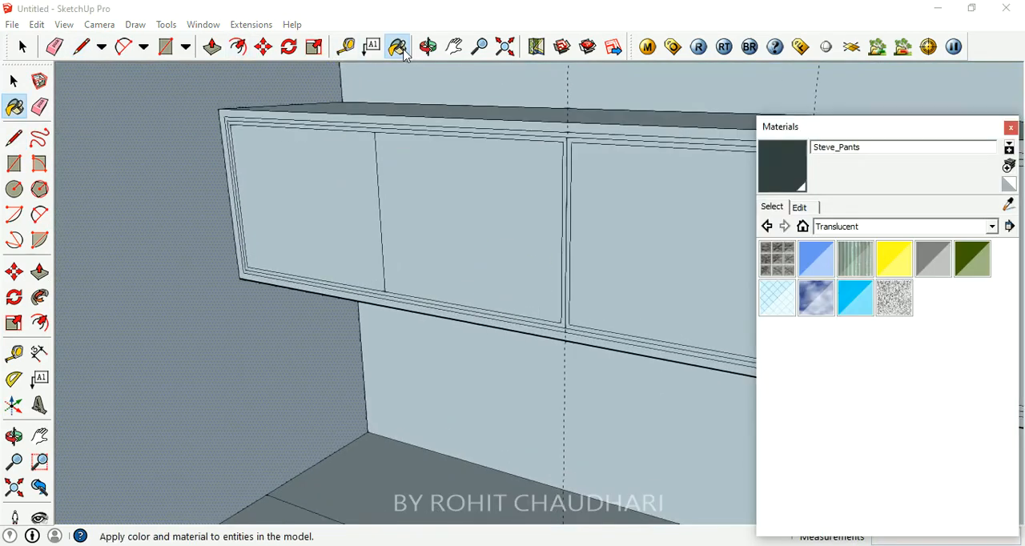
{"action": "left_click_drag", "start_coordinate": [885, 128], "coordinate": [831, 128]}
{"action": "left_click", "coordinate": [775, 261]}
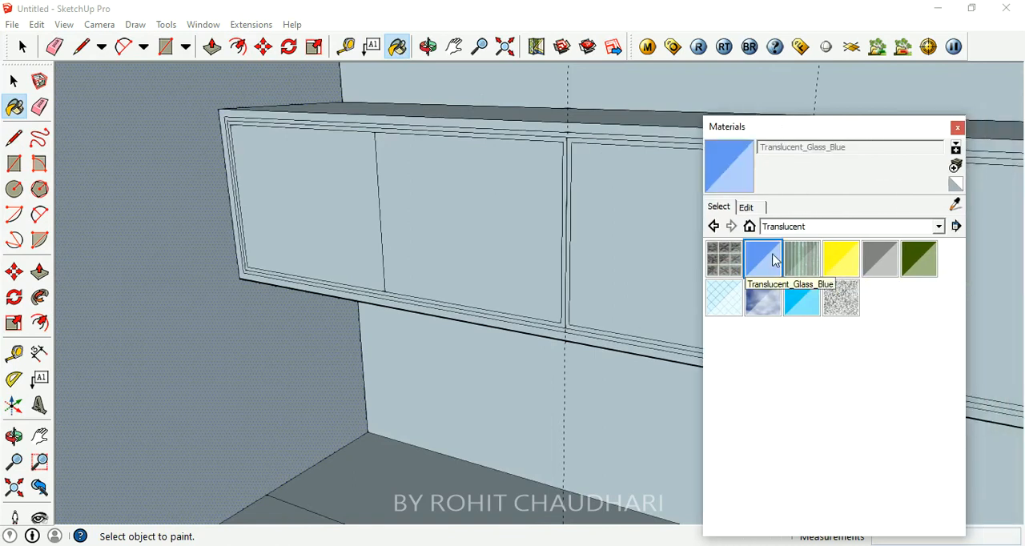
{"action": "left_click", "coordinate": [323, 179]}
{"action": "left_click", "coordinate": [460, 200]}
{"action": "middle_click_drag", "start_coordinate": [271, 249], "coordinate": [397, 248]}
{"action": "left_click", "coordinate": [489, 226]}
{"action": "left_click", "coordinate": [624, 249]}
{"action": "scroll", "coordinate": [497, 200], "scroll_direction": "up", "scroll_amount": 3}
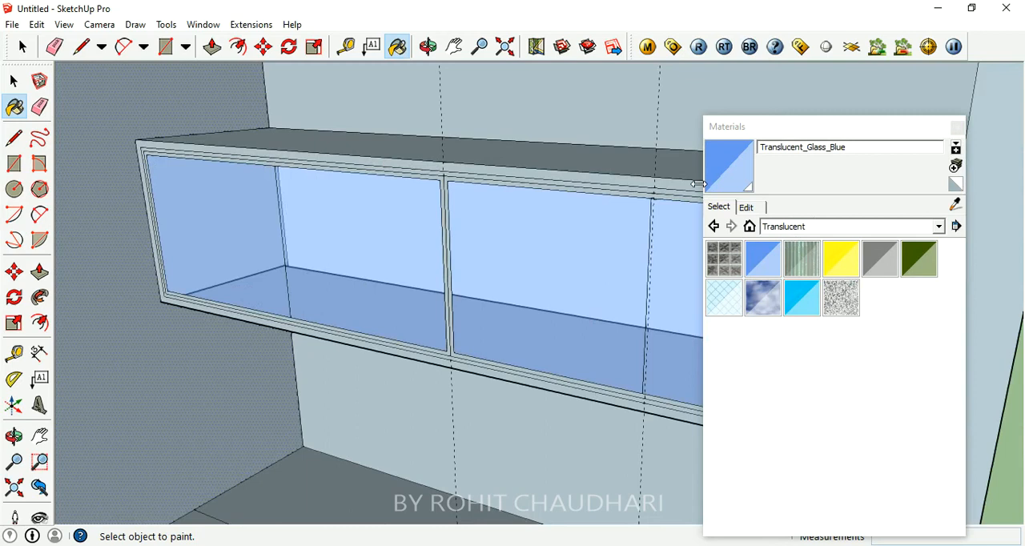
{"action": "left_click", "coordinate": [957, 126]}
{"action": "mouse_move", "coordinate": [544, 217]}
{"action": "middle_mouse_down"}
{"action": "mouse_move", "coordinate": [638, 220]}
{"action": "mouse_move", "coordinate": [556, 236]}
{"action": "mouse_move", "coordinate": [451, 205]}
{"action": "mouse_move", "coordinate": [659, 277]}
{"action": "middle_mouse_up"}
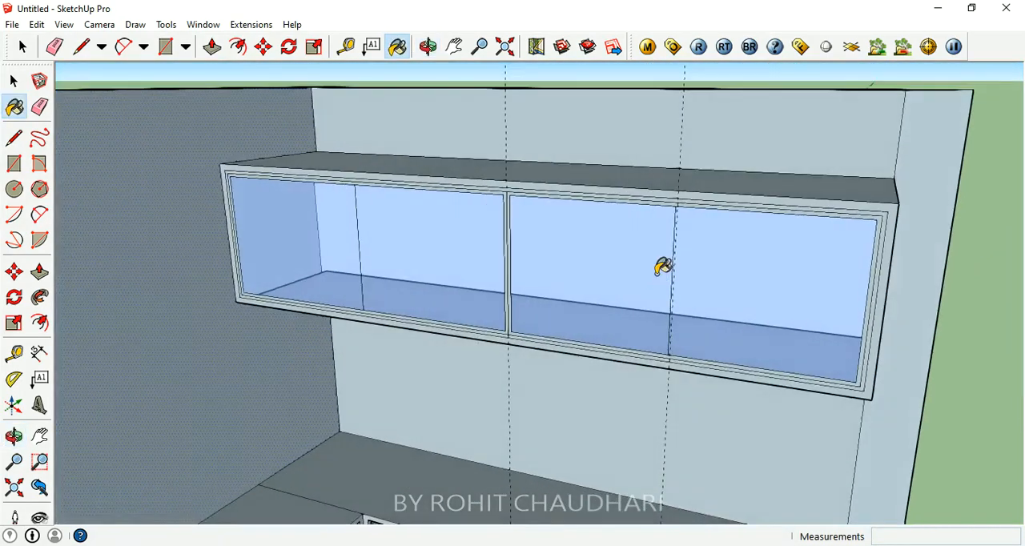
{"action": "scroll", "coordinate": [509, 233], "scroll_direction": "up", "scroll_amount": 2}
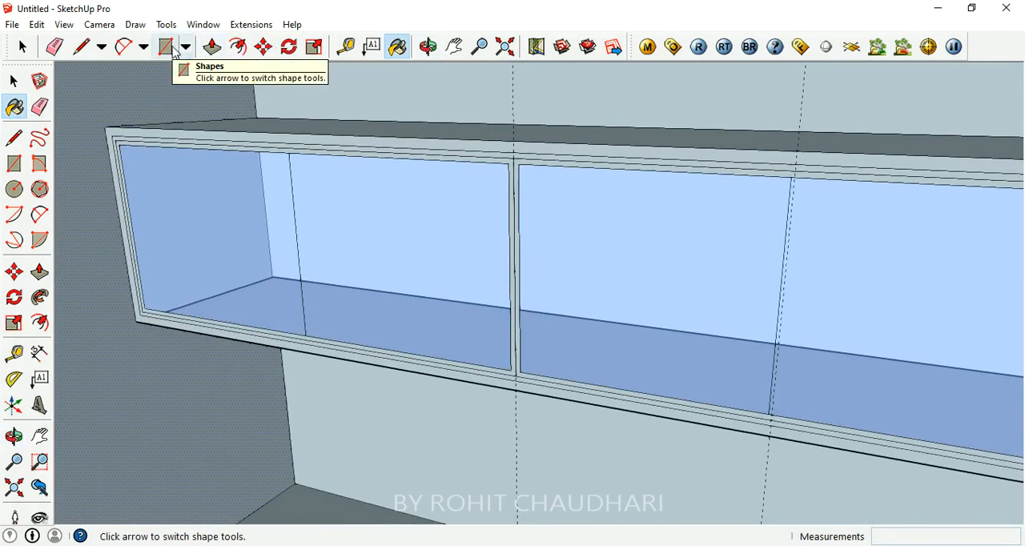
- Push/Pull the frames around the overhead cabinet's left and right glass panels by 1/2" each
{"action": "mouse_move", "coordinate": [480, 160]}
{"action": "middle_mouse_down"}
{"action": "mouse_move", "coordinate": [590, 171]}
{"action": "mouse_move", "coordinate": [640, 160]}
{"action": "mouse_move", "coordinate": [585, 140]}
{"action": "mouse_move", "coordinate": [648, 176]}
{"action": "mouse_move", "coordinate": [581, 259]}
{"action": "middle_mouse_up"}
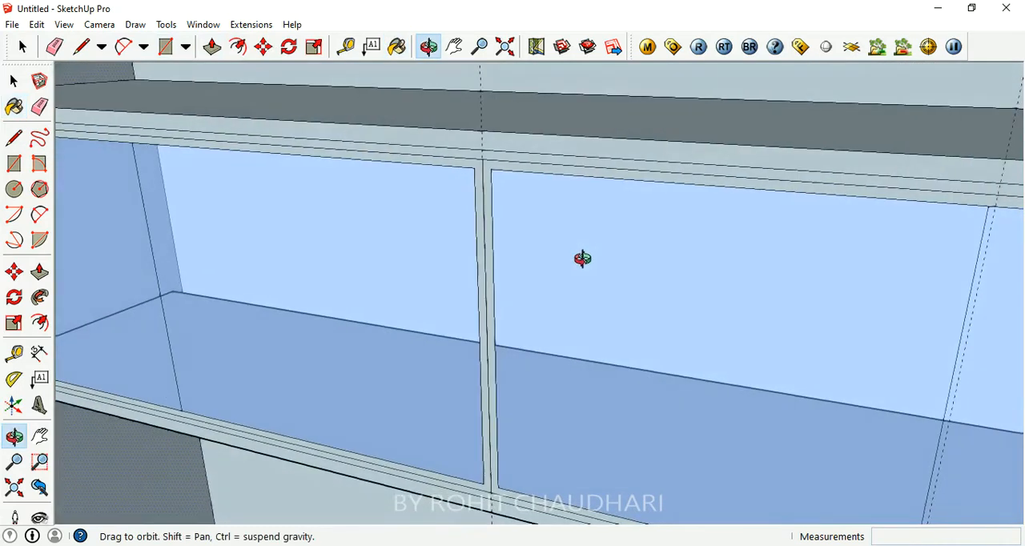
{"action": "left_click", "coordinate": [211, 48]}
{"action": "left_click_drag", "start_coordinate": [487, 244], "coordinate": [595, 352]}
{"action": "left_click_drag", "start_coordinate": [485, 253], "coordinate": [489, 247]}
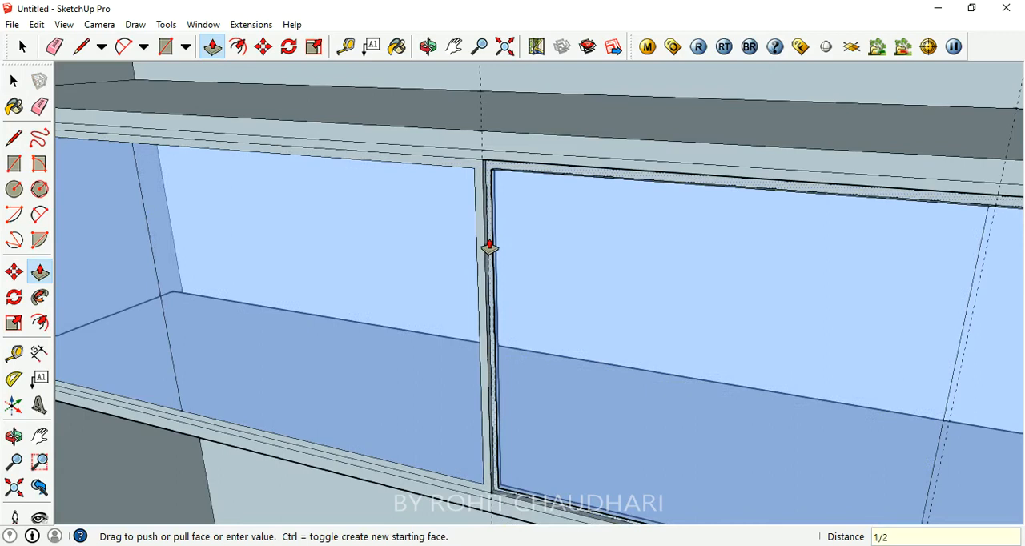
{"action": "key", "text": "Return"}
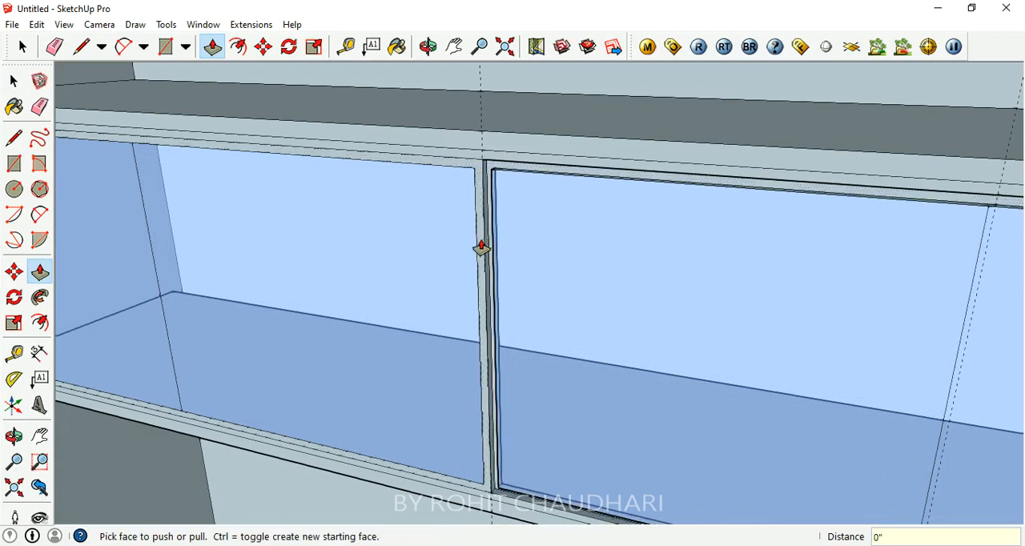
{"action": "left_click", "coordinate": [488, 241]}
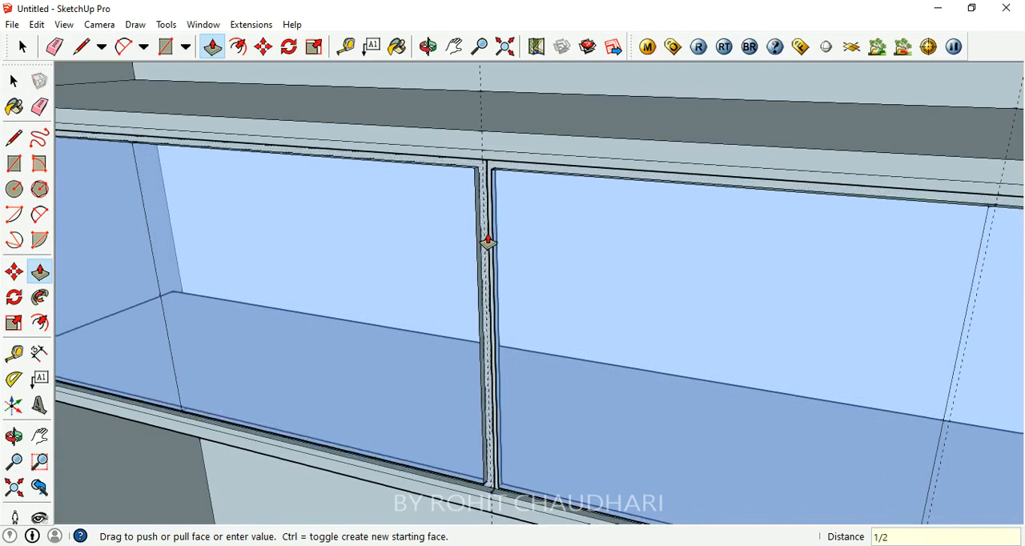
{"action": "type", "text": "1/2"}
{"action": "key", "text": "Return"}
- Examine the overhead cabinet and the L-shaped counter from several distances and angles
{"action": "middle_click_drag", "start_coordinate": [489, 240], "coordinate": [360, 235]}
{"action": "scroll", "coordinate": [510, 241], "scroll_direction": "down", "scroll_amount": 2}
{"action": "scroll", "coordinate": [510, 241], "scroll_direction": "down", "scroll_amount": 3}
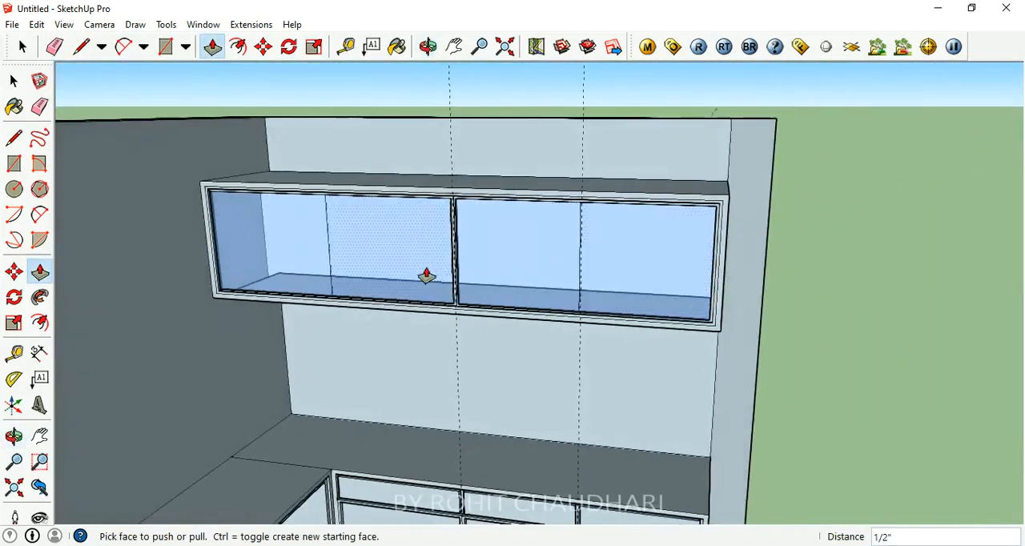
{"action": "scroll", "coordinate": [366, 209], "scroll_direction": "up", "scroll_amount": 4}
{"action": "scroll", "coordinate": [407, 197], "scroll_direction": "down", "scroll_amount": 4}
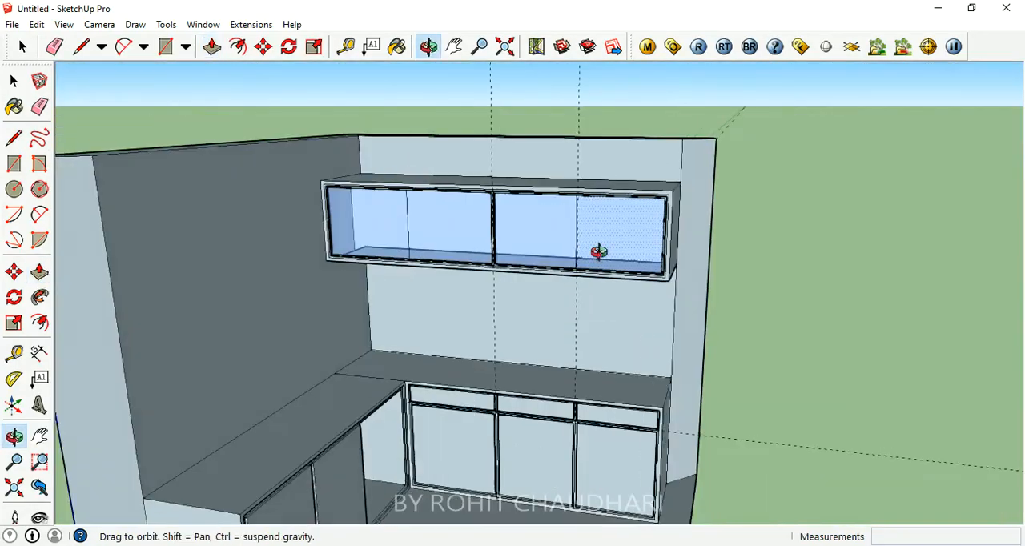
{"action": "scroll", "coordinate": [549, 251], "scroll_direction": "up", "scroll_amount": 3}
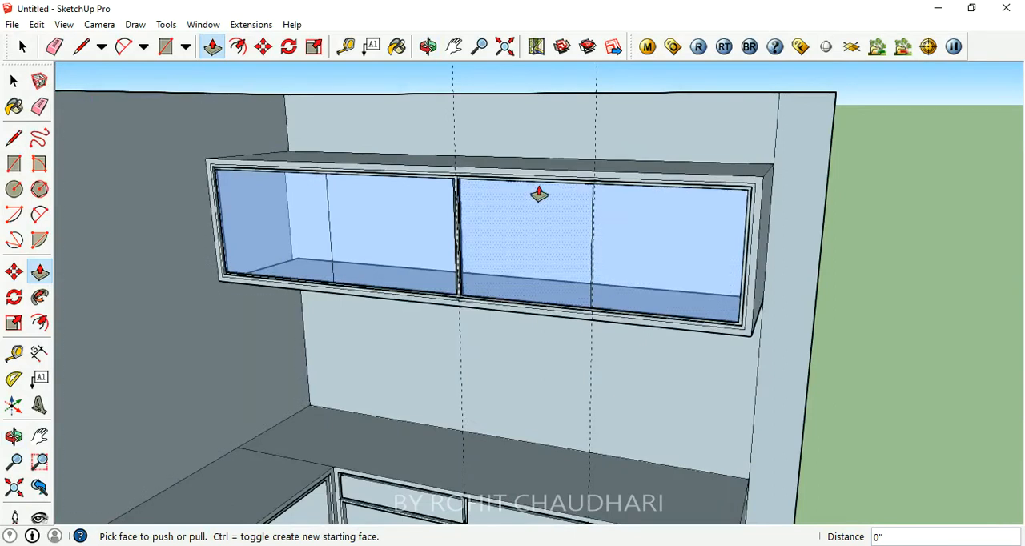
{"action": "scroll", "coordinate": [457, 141], "scroll_direction": "down", "scroll_amount": 4}
{"action": "middle_click_drag", "start_coordinate": [457, 141], "coordinate": [414, 259]}
{"action": "scroll", "coordinate": [440, 267], "scroll_direction": "up", "scroll_amount": 5}
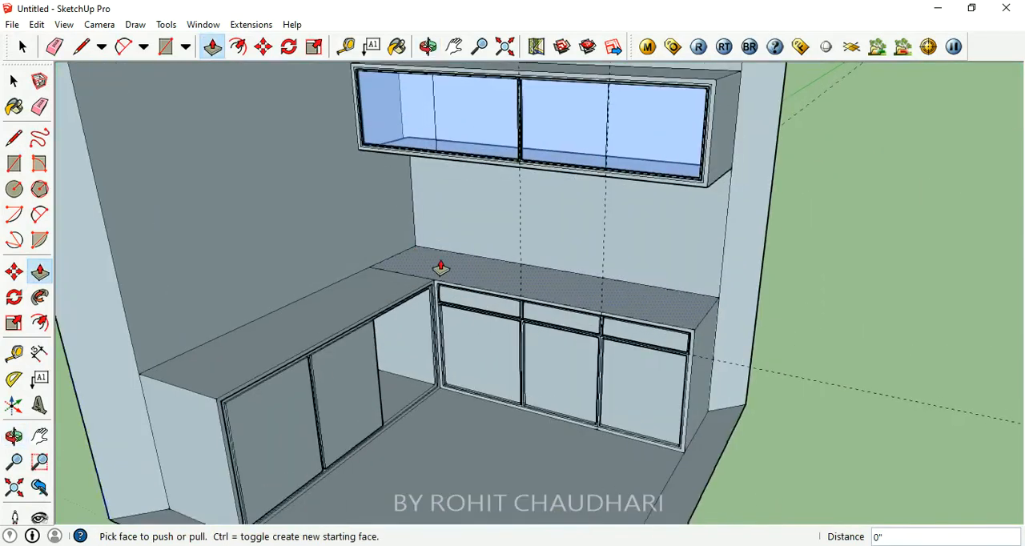
{"action": "scroll", "coordinate": [387, 322], "scroll_direction": "up", "scroll_amount": 2}
{"action": "scroll", "coordinate": [420, 361], "scroll_direction": "down", "scroll_amount": 5}
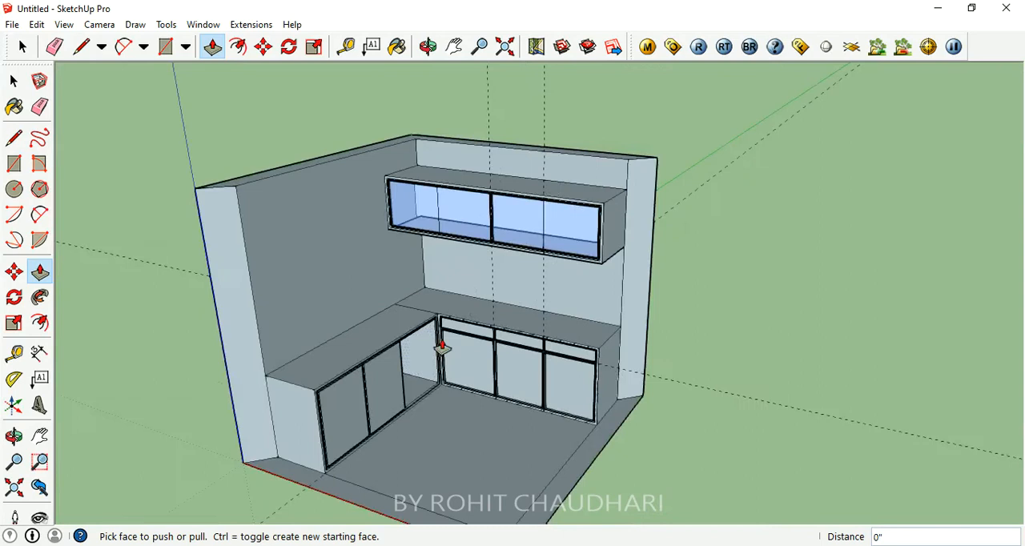
{"action": "scroll", "coordinate": [425, 366], "scroll_direction": "up", "scroll_amount": 1}
{"action": "mouse_move", "coordinate": [493, 271]}
{"action": "middle_mouse_down"}
{"action": "mouse_move", "coordinate": [496, 221]}
{"action": "mouse_move", "coordinate": [514, 272]}
{"action": "middle_mouse_up"}
{"action": "scroll", "coordinate": [481, 326], "scroll_direction": "up", "scroll_amount": 4}
{"action": "mouse_move", "coordinate": [480, 326]}
{"action": "middle_mouse_down"}
{"action": "mouse_move", "coordinate": [496, 179]}
{"action": "mouse_move", "coordinate": [444, 217]}
{"action": "mouse_move", "coordinate": [532, 301]}
{"action": "mouse_move", "coordinate": [468, 313]}
{"action": "middle_mouse_up"}
{"action": "scroll", "coordinate": [459, 240], "scroll_direction": "down", "scroll_amount": 3}
{"action": "scroll", "coordinate": [442, 300], "scroll_direction": "up", "scroll_amount": 3}
{"action": "scroll", "coordinate": [433, 291], "scroll_direction": "down", "scroll_amount": 4}
{"action": "middle_click_drag", "start_coordinate": [392, 247], "coordinate": [349, 266]}
{"action": "scroll", "coordinate": [232, 284], "scroll_direction": "up", "scroll_amount": 4}
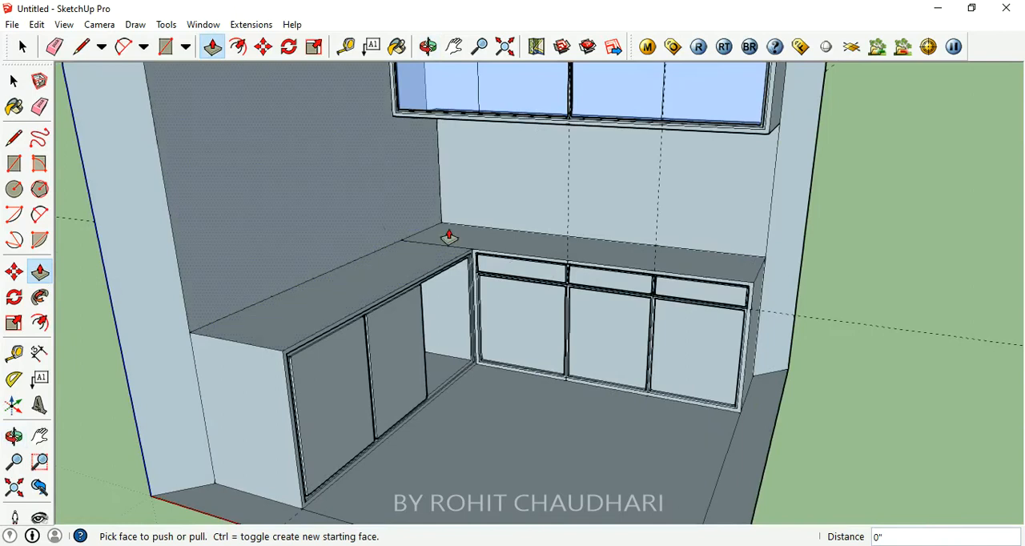
{"action": "scroll", "coordinate": [476, 319], "scroll_direction": "down", "scroll_amount": 4}
{"action": "scroll", "coordinate": [422, 178], "scroll_direction": "up", "scroll_amount": 4}
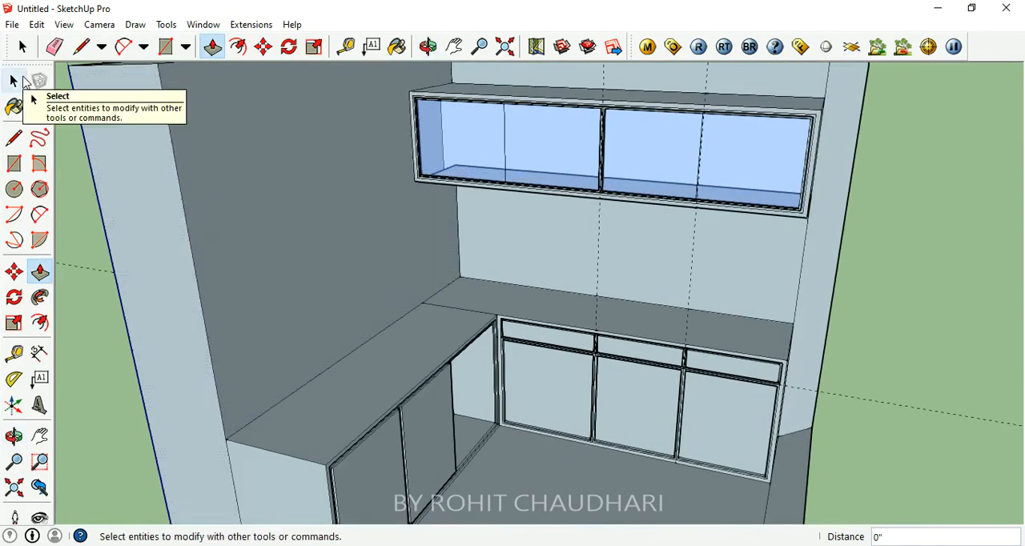
- Paint the left-wall counter's top and outer front frame with the Wood_Cherry_Original material
{"action": "left_click", "coordinate": [397, 46]}
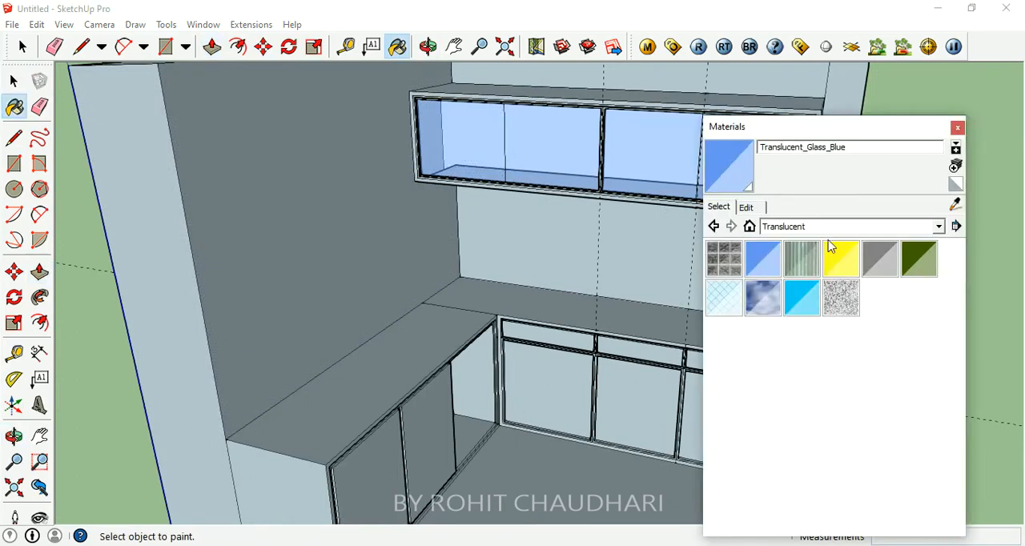
{"action": "left_click", "coordinate": [828, 227]}
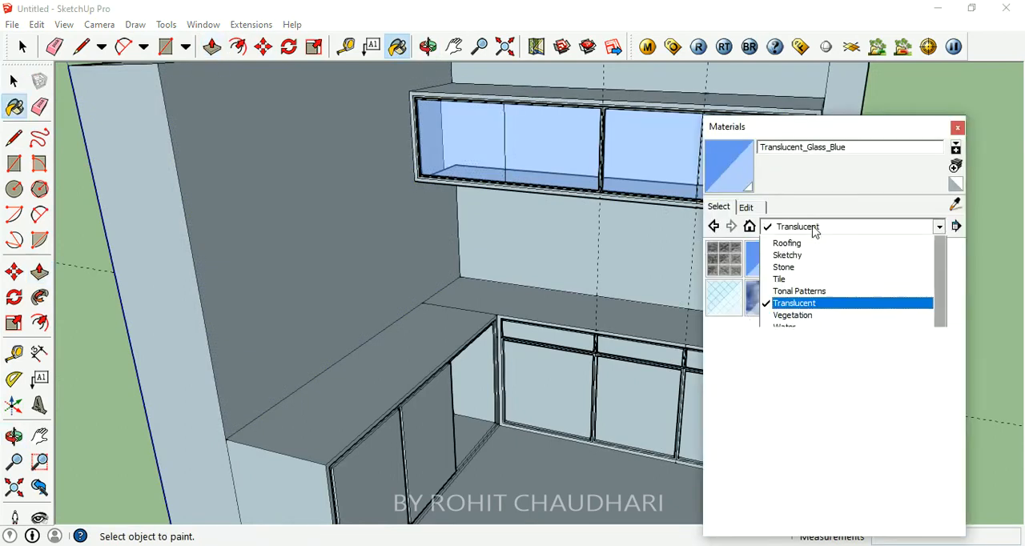
{"action": "left_click", "coordinate": [816, 421]}
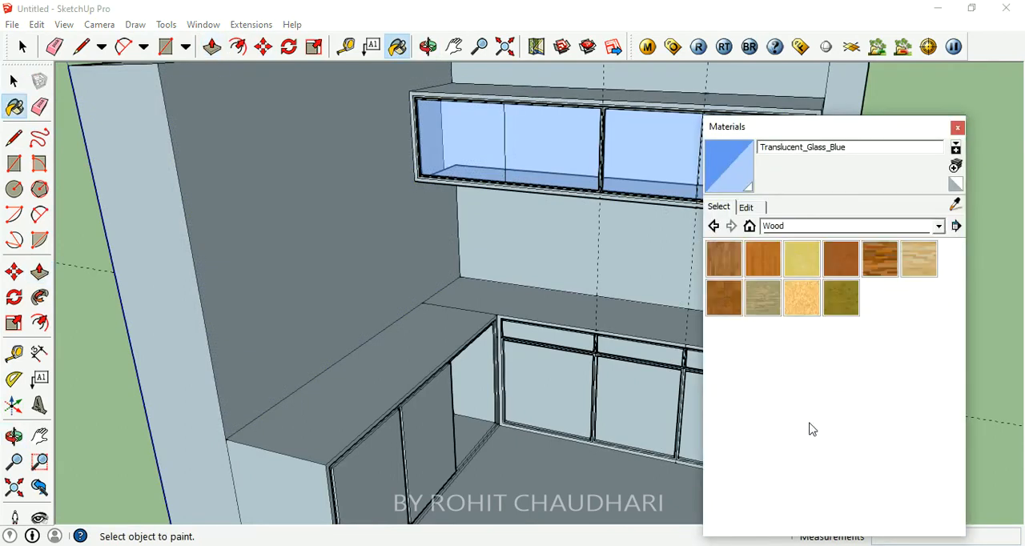
{"action": "left_click", "coordinate": [842, 264]}
{"action": "left_click", "coordinate": [434, 352]}
{"action": "mouse_move", "coordinate": [520, 413]}
{"action": "middle_mouse_down"}
{"action": "mouse_move", "coordinate": [318, 467]}
{"action": "mouse_move", "coordinate": [360, 377]}
{"action": "middle_mouse_up"}
{"action": "scroll", "coordinate": [360, 377], "scroll_direction": "up", "scroll_amount": 5}
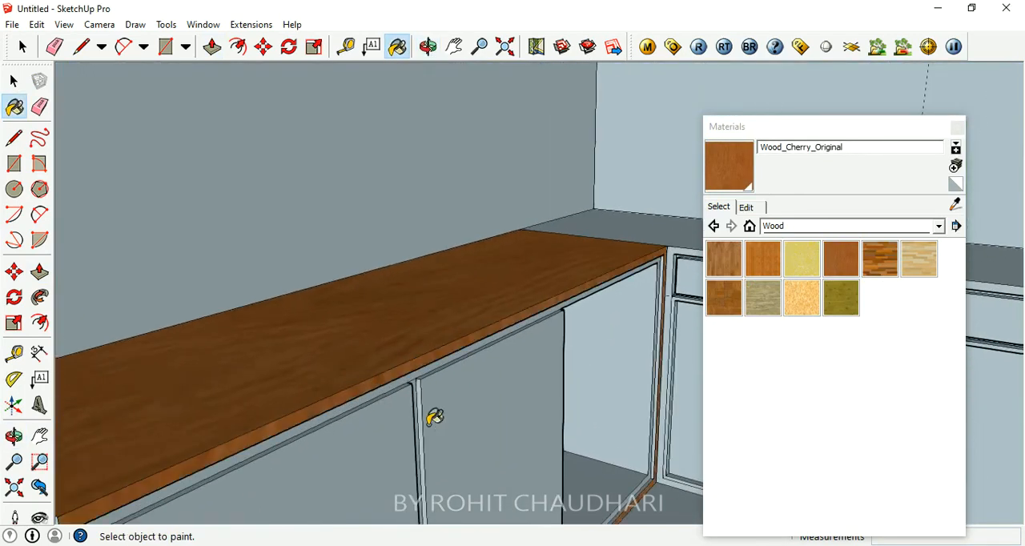
{"action": "scroll", "coordinate": [435, 416], "scroll_direction": "down", "scroll_amount": 3}
{"action": "middle_click_drag", "start_coordinate": [435, 417], "coordinate": [373, 390]}
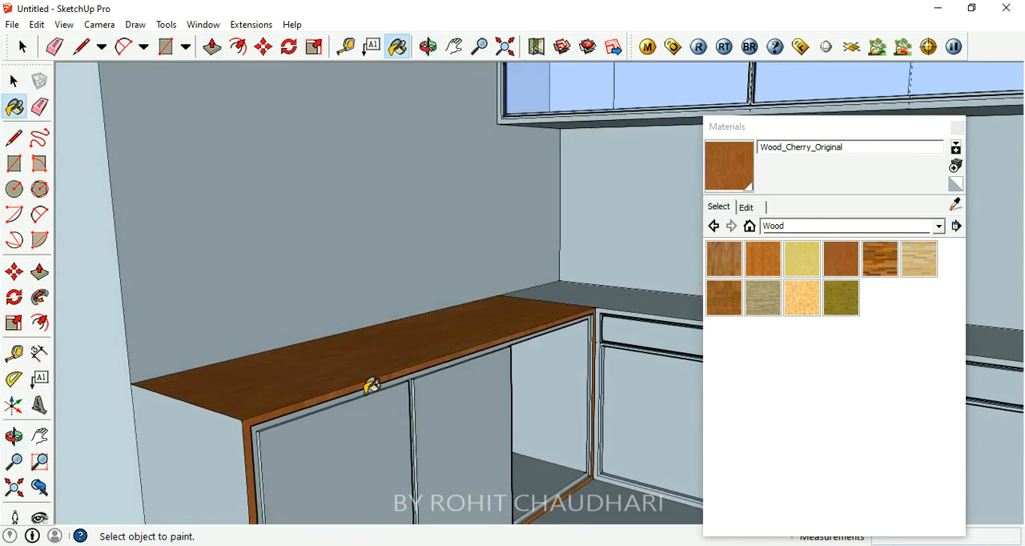
- Paint the left-wall counter's two doors and inner front frame with the Wood_Floor_Dark material
{"action": "left_click", "coordinate": [874, 266]}
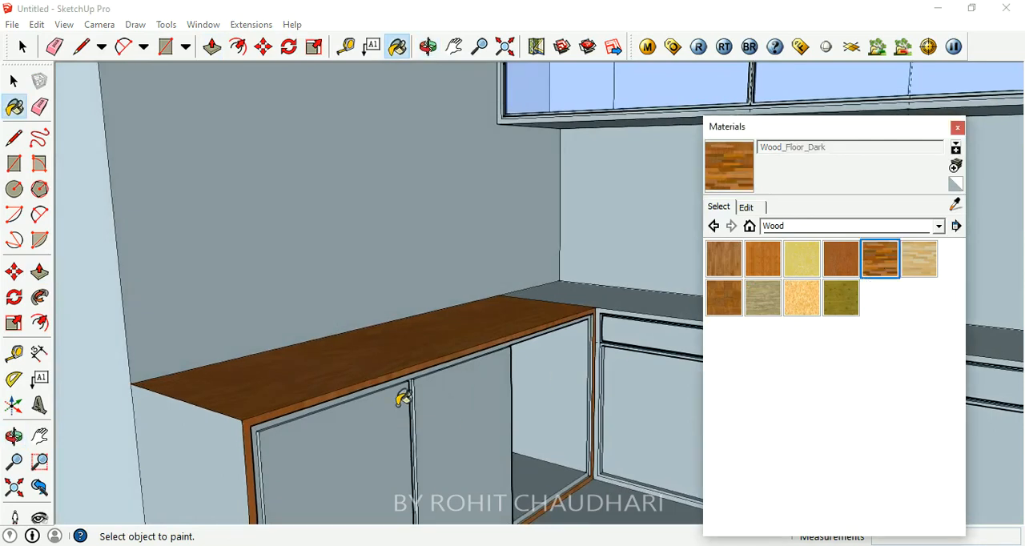
{"action": "left_click", "coordinate": [403, 397]}
{"action": "left_click", "coordinate": [458, 407]}
{"action": "scroll", "coordinate": [531, 300], "scroll_direction": "down", "scroll_amount": 5}
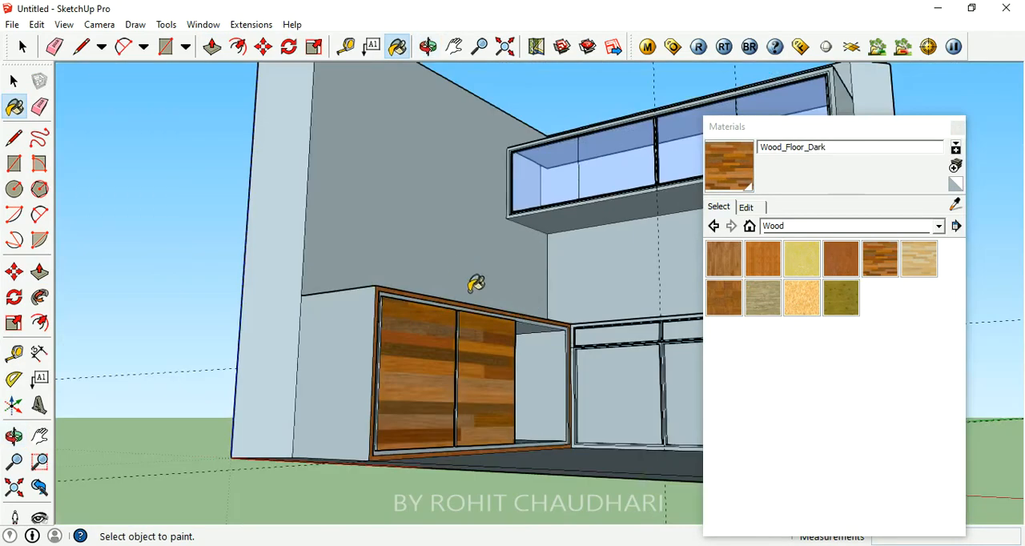
{"action": "scroll", "coordinate": [459, 389], "scroll_direction": "up", "scroll_amount": 6}
{"action": "scroll", "coordinate": [387, 373], "scroll_direction": "down", "scroll_amount": 5}
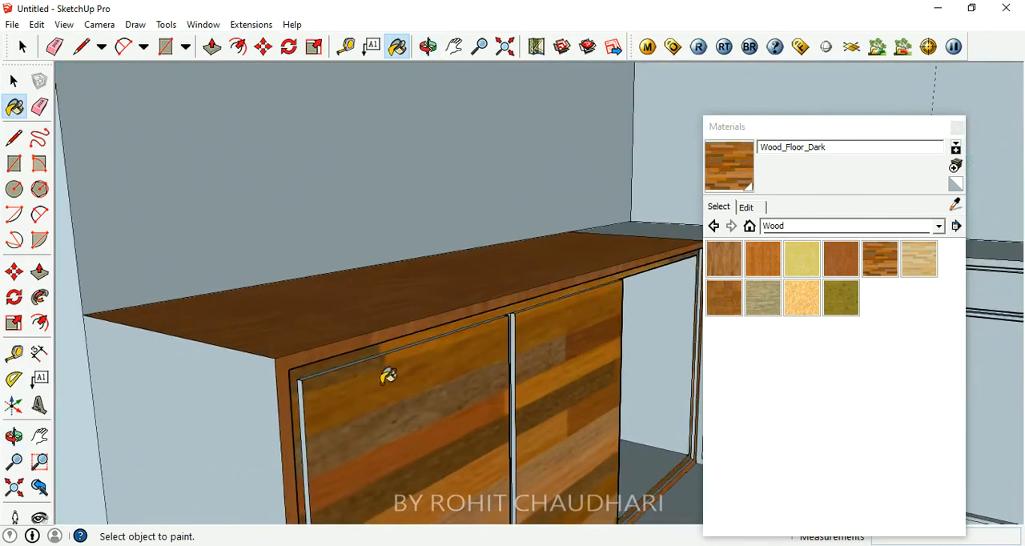
{"action": "scroll", "coordinate": [628, 365], "scroll_direction": "up", "scroll_amount": 4}
- Paint the back-wall counter's three doors and three drawer fronts with the Wood_Floor_Dark material
{"action": "left_click", "coordinate": [584, 332]}
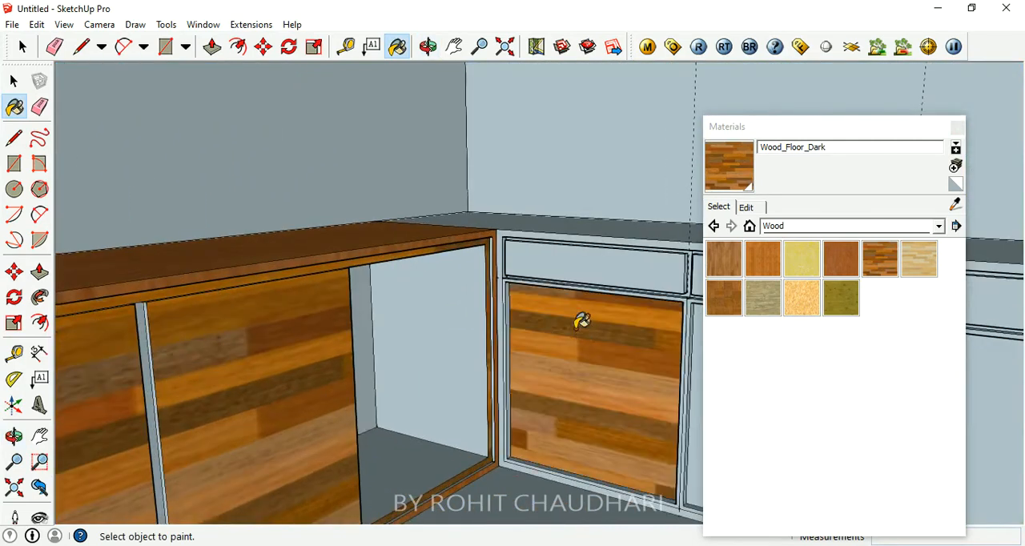
{"action": "scroll", "coordinate": [469, 360], "scroll_direction": "down", "scroll_amount": 3}
{"action": "left_click", "coordinate": [628, 365]}
{"action": "scroll", "coordinate": [560, 368], "scroll_direction": "down", "scroll_amount": 3}
{"action": "left_click", "coordinate": [559, 369]}
{"action": "left_click", "coordinate": [546, 340]}
{"action": "left_click", "coordinate": [442, 323]}
{"action": "scroll", "coordinate": [460, 332], "scroll_direction": "up", "scroll_amount": 5}
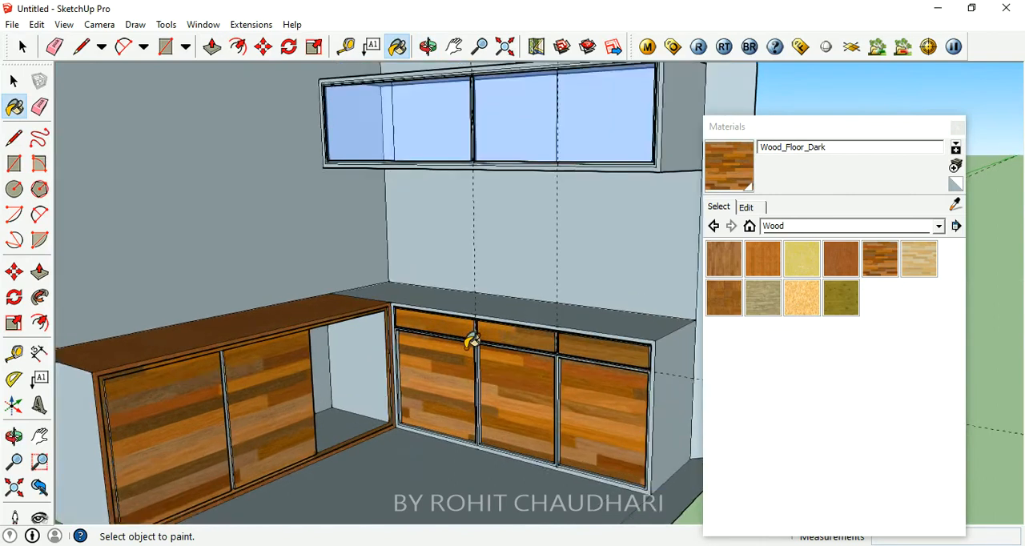
- Paint the back-wall counter's three drawer fronts and three doors with the Wood_Floor_Light material
{"action": "left_click", "coordinate": [904, 264]}
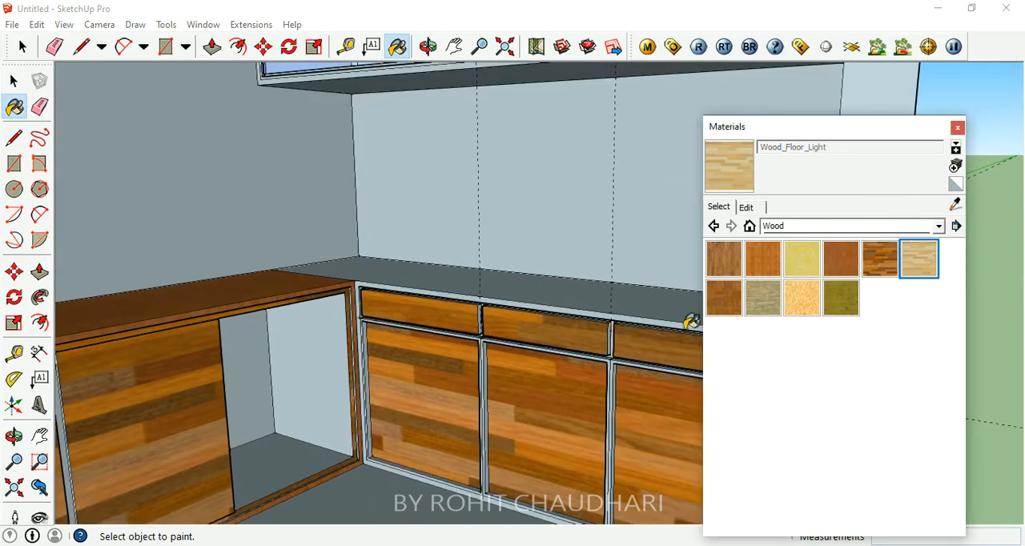
{"action": "left_click", "coordinate": [652, 336]}
{"action": "left_click", "coordinate": [553, 328]}
{"action": "left_click", "coordinate": [423, 305]}
{"action": "scroll", "coordinate": [433, 324], "scroll_direction": "down", "scroll_amount": 3}
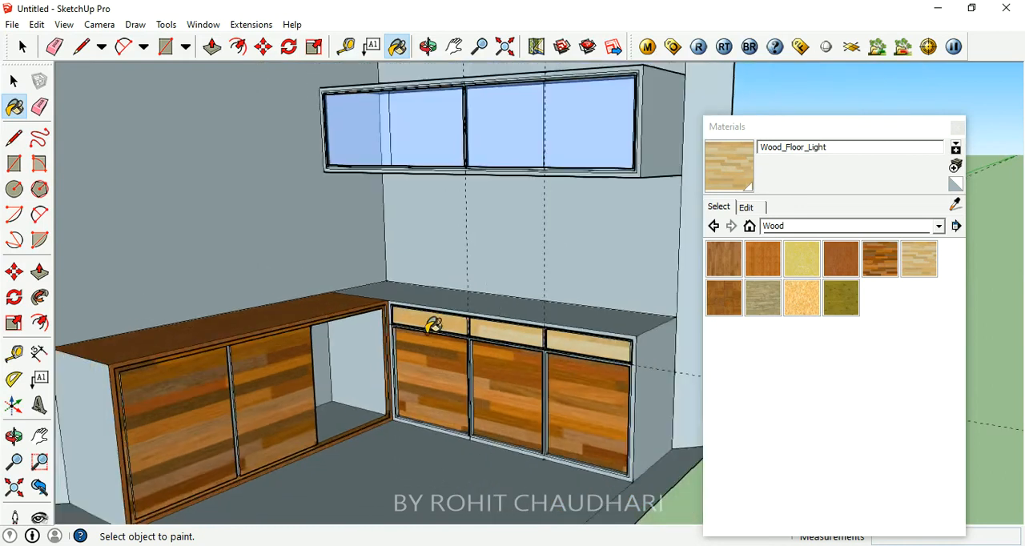
{"action": "left_click", "coordinate": [498, 359]}
{"action": "left_click", "coordinate": [438, 357]}
{"action": "left_click", "coordinate": [593, 374]}
{"action": "scroll", "coordinate": [444, 338], "scroll_direction": "up", "scroll_amount": 5}
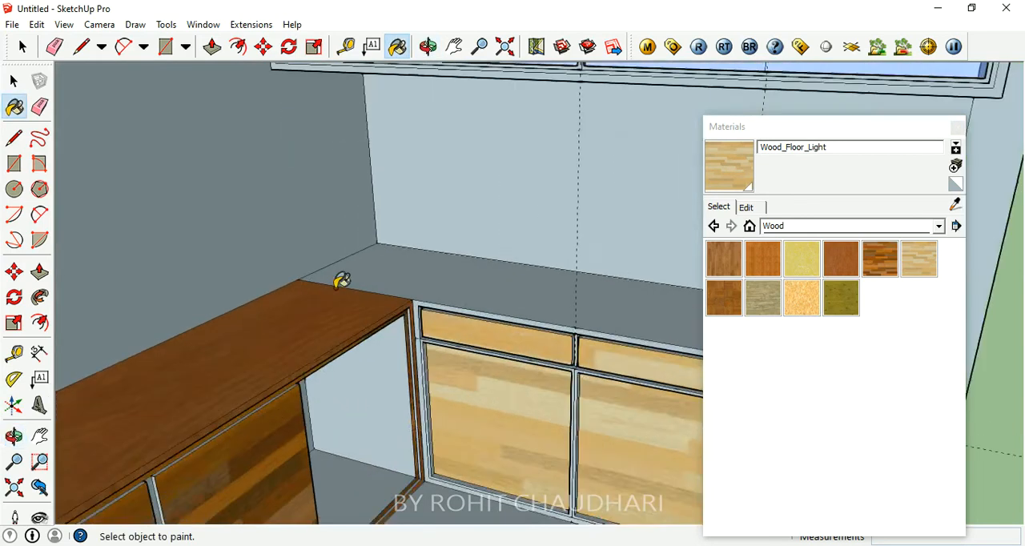
- Paint the back-wall counter's top and outer front frame with the Wood_Floor_Light material
{"action": "left_click", "coordinate": [386, 283]}
{"action": "scroll", "coordinate": [414, 263], "scroll_direction": "down", "scroll_amount": 4}
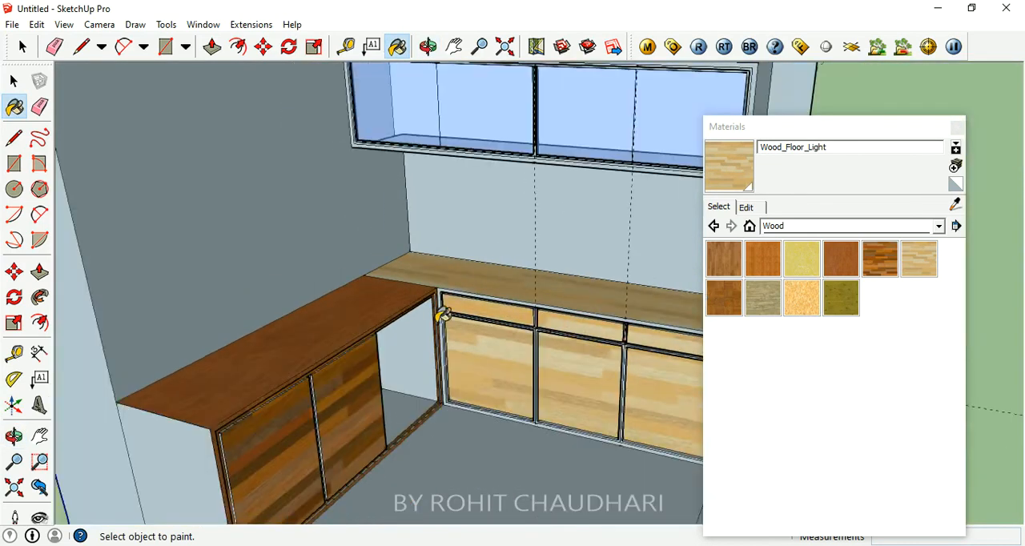
{"action": "scroll", "coordinate": [488, 271], "scroll_direction": "up", "scroll_amount": 4}
{"action": "scroll", "coordinate": [419, 245], "scroll_direction": "up", "scroll_amount": 2}
{"action": "left_click", "coordinate": [417, 246]}
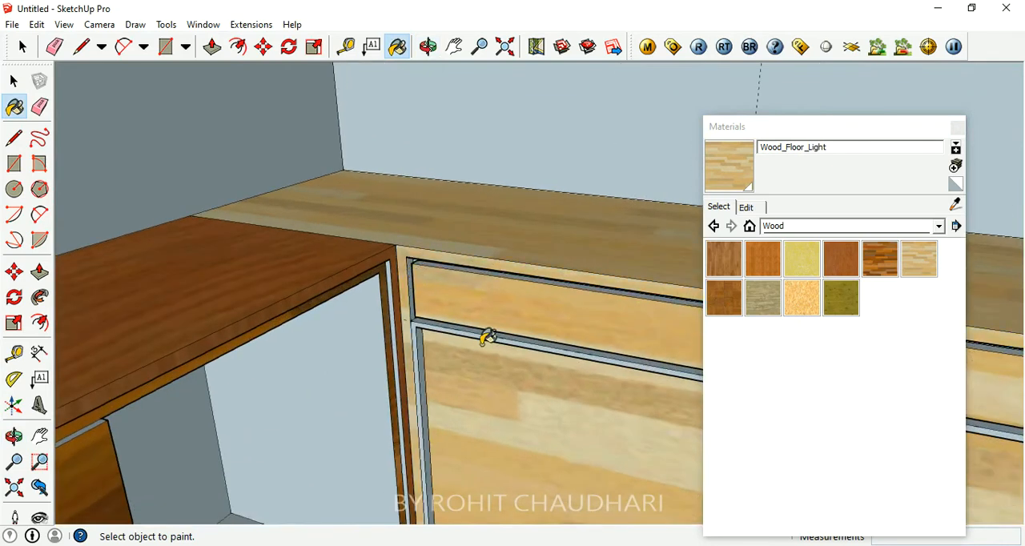
{"action": "scroll", "coordinate": [487, 336], "scroll_direction": "down", "scroll_amount": 2}
- Paint the tops of both counter sections with the Stone_Pavers_Walk material from the Stone collection
{"action": "left_click", "coordinate": [792, 226]}
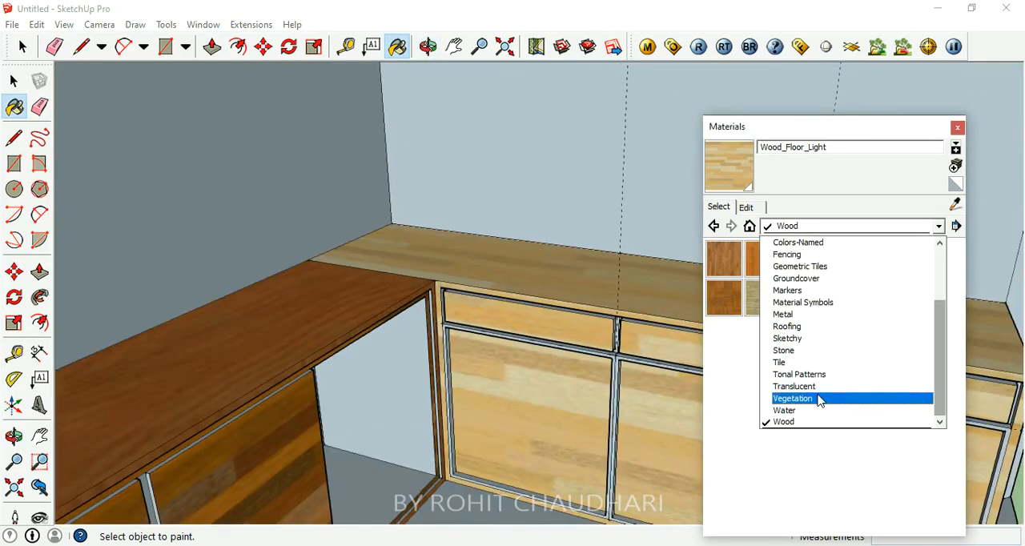
{"action": "left_click", "coordinate": [804, 350]}
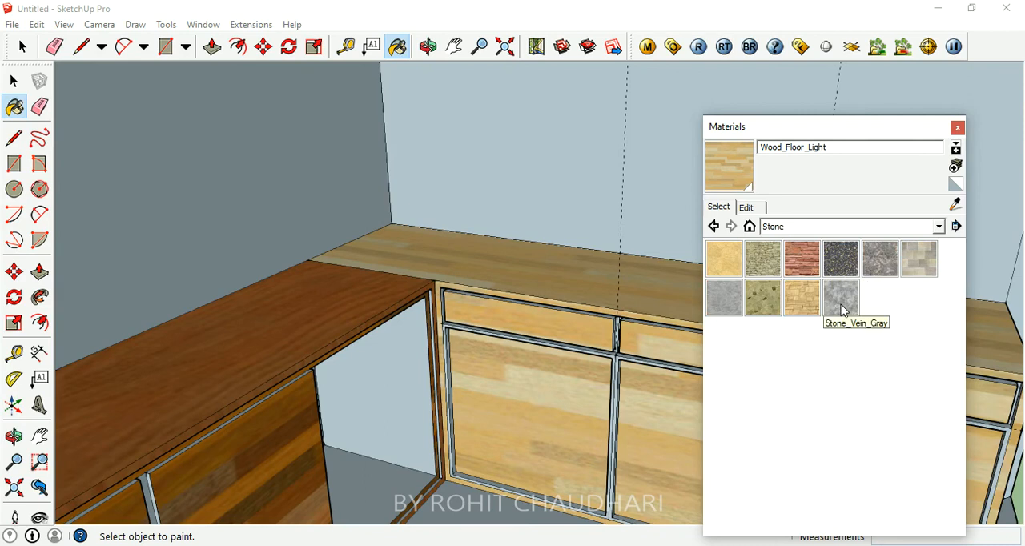
{"action": "left_click", "coordinate": [762, 298]}
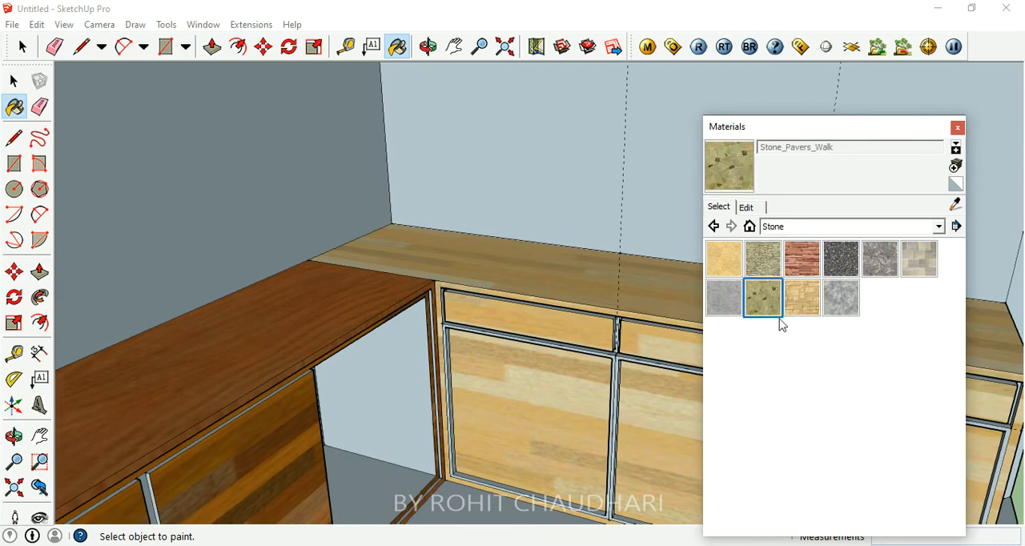
{"action": "left_click", "coordinate": [593, 270]}
{"action": "left_click", "coordinate": [361, 291]}
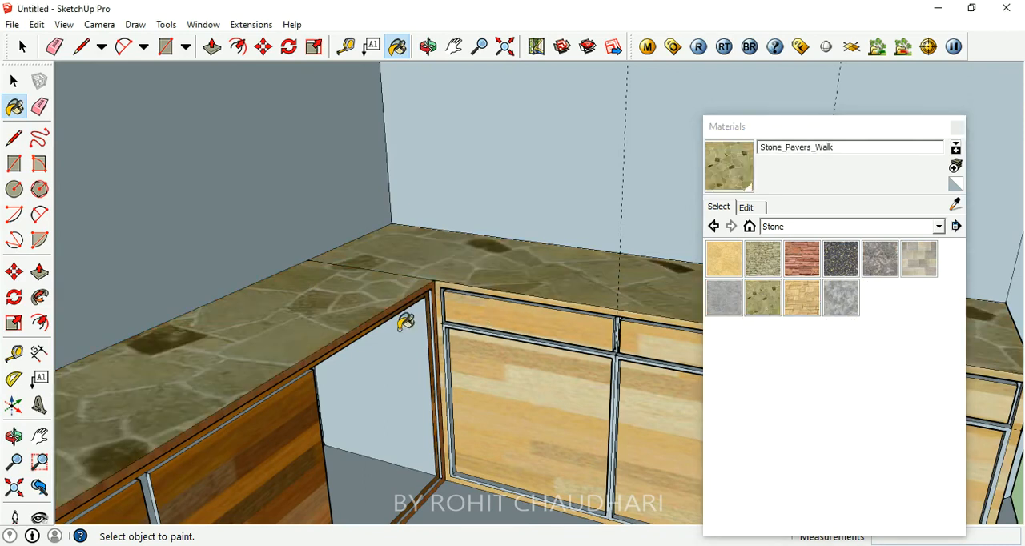
- Paint the outer front frames of both counter sections with the Stone_Pavers_Walk material
{"action": "scroll", "coordinate": [403, 320], "scroll_direction": "down", "scroll_amount": 3}
{"action": "scroll", "coordinate": [325, 337], "scroll_direction": "up", "scroll_amount": 4}
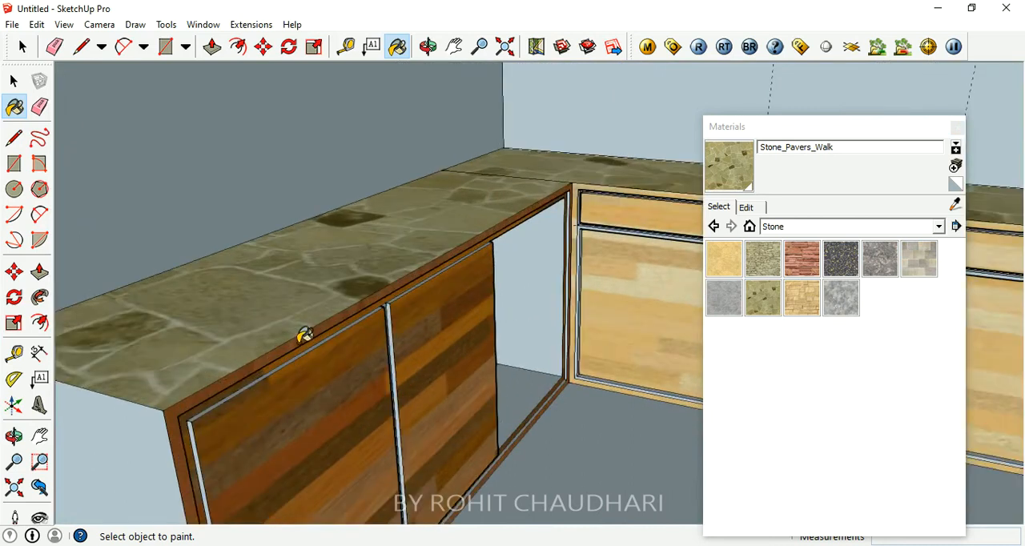
{"action": "scroll", "coordinate": [200, 343], "scroll_direction": "down", "scroll_amount": 3}
{"action": "scroll", "coordinate": [566, 245], "scroll_direction": "up", "scroll_amount": 4}
{"action": "left_click", "coordinate": [568, 211]}
{"action": "scroll", "coordinate": [373, 254], "scroll_direction": "down", "scroll_amount": 3}
{"action": "scroll", "coordinate": [220, 422], "scroll_direction": "up", "scroll_amount": 3}
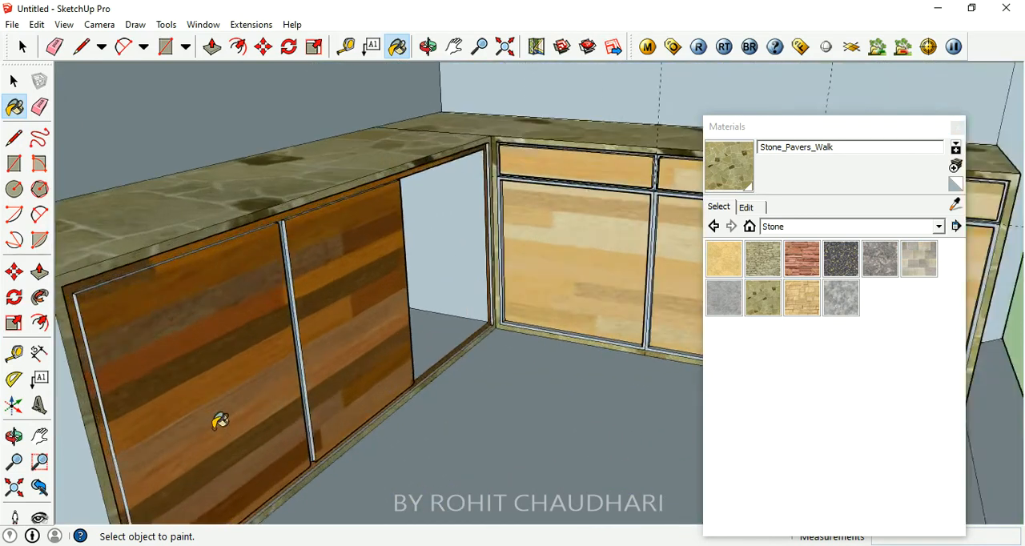
{"action": "scroll", "coordinate": [339, 276], "scroll_direction": "down", "scroll_amount": 2}
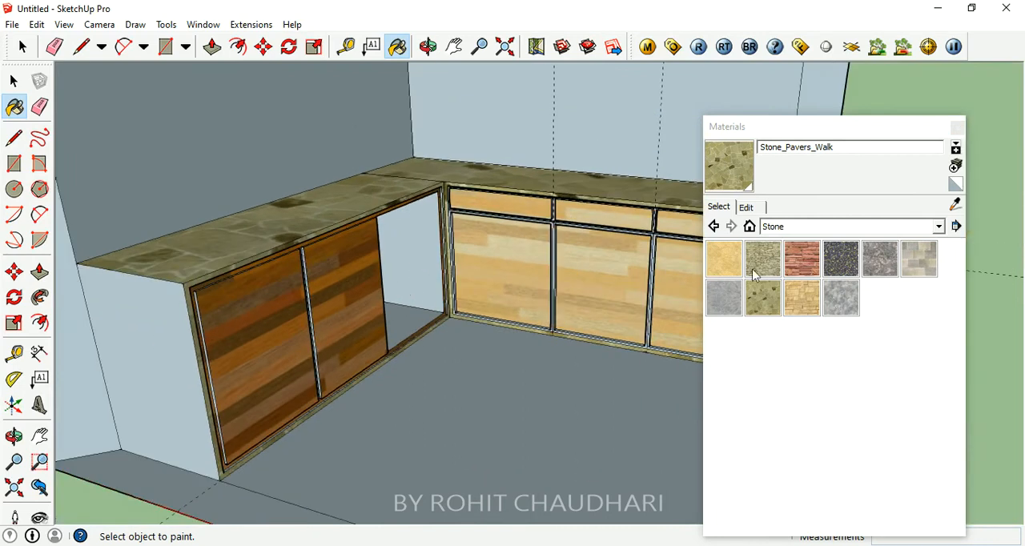
- Paint the side wall and floor inside the left-wall counter's open corner compartment with the Stone_Brushed_Khaki material
{"action": "left_click", "coordinate": [724, 264]}
{"action": "left_click", "coordinate": [404, 234]}
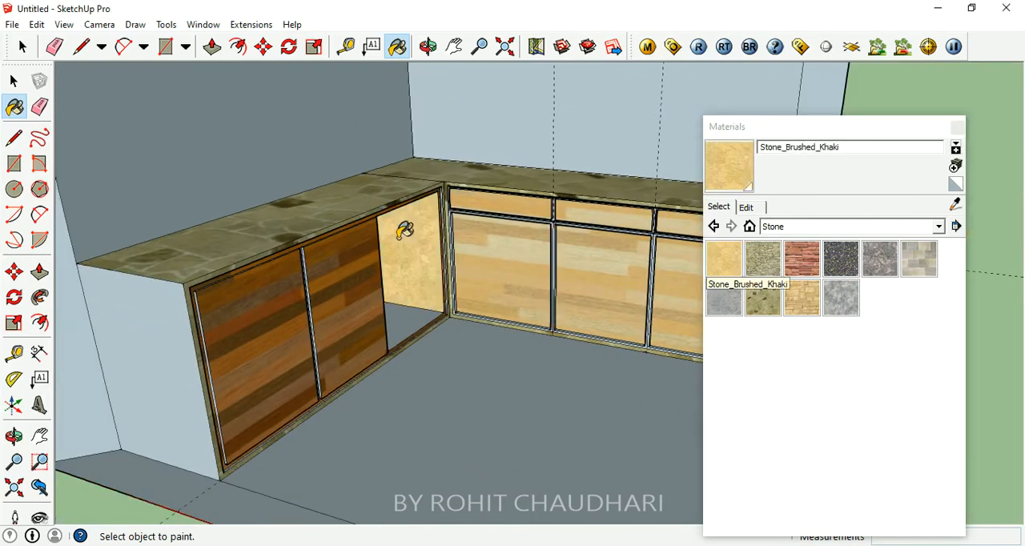
{"action": "left_click", "coordinate": [421, 314]}
{"action": "scroll", "coordinate": [344, 316], "scroll_direction": "down", "scroll_amount": 3}
{"action": "scroll", "coordinate": [373, 257], "scroll_direction": "up", "scroll_amount": 5}
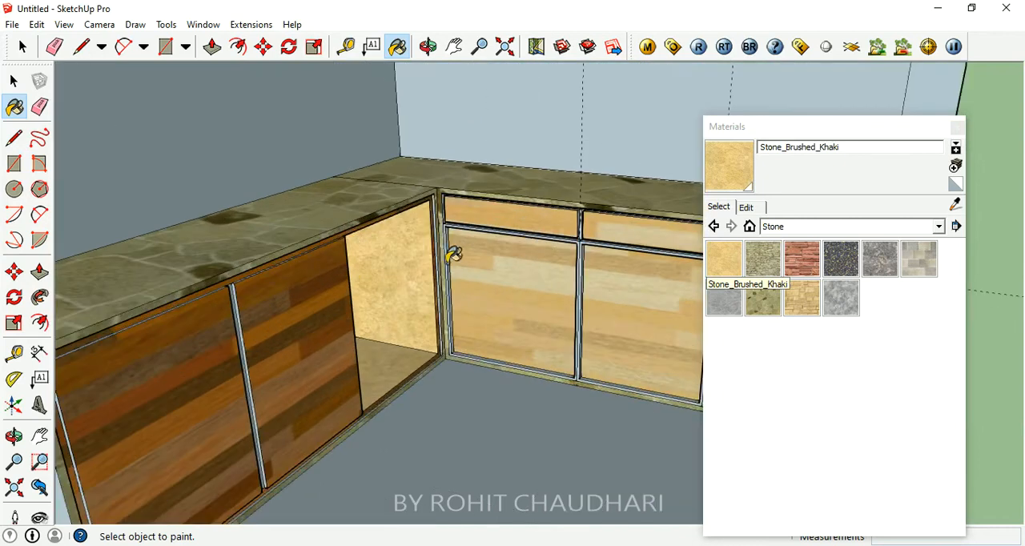
- Paint the corner compartment's side wall and floor and the left-wall counter's end panel with the Stone_Masonry_Multi material
{"action": "left_click", "coordinate": [919, 260]}
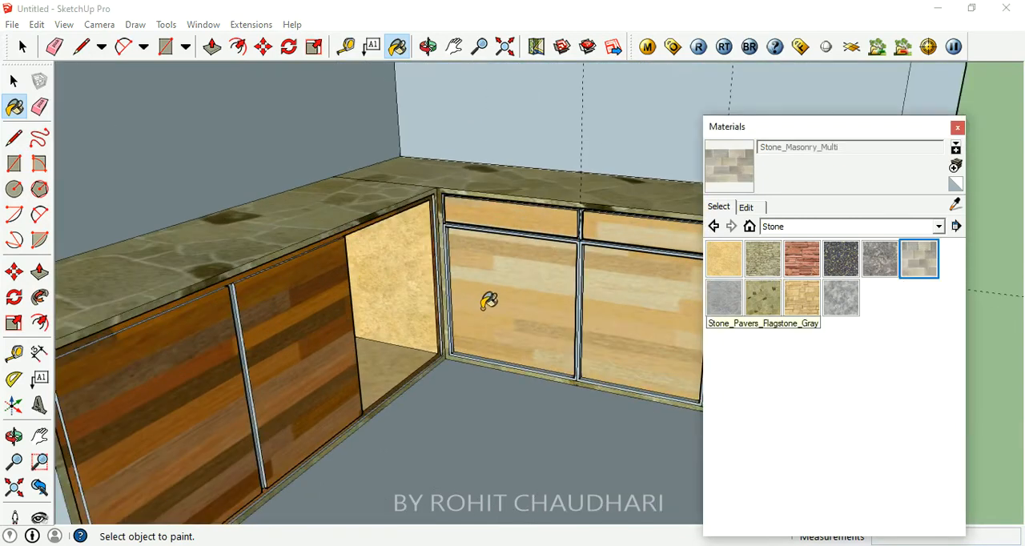
{"action": "left_click", "coordinate": [409, 296]}
{"action": "left_click", "coordinate": [397, 357]}
{"action": "scroll", "coordinate": [394, 355], "scroll_direction": "down", "scroll_amount": 3}
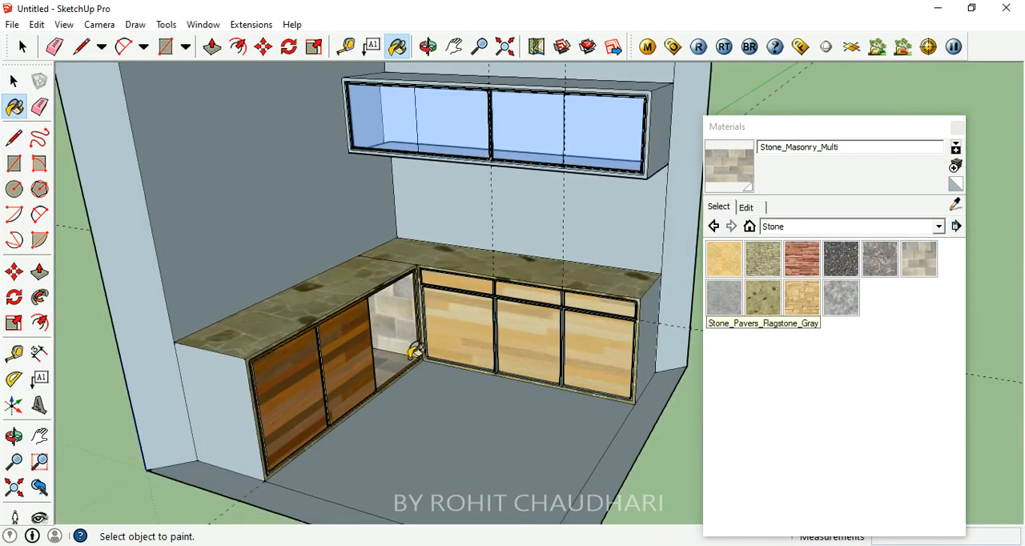
{"action": "left_click", "coordinate": [225, 400]}
- Paint the room's left wall above the counter with the Stone_Masonry_Multi material
{"action": "scroll", "coordinate": [274, 430], "scroll_direction": "down", "scroll_amount": 3}
{"action": "scroll", "coordinate": [512, 216], "scroll_direction": "up", "scroll_amount": 5}
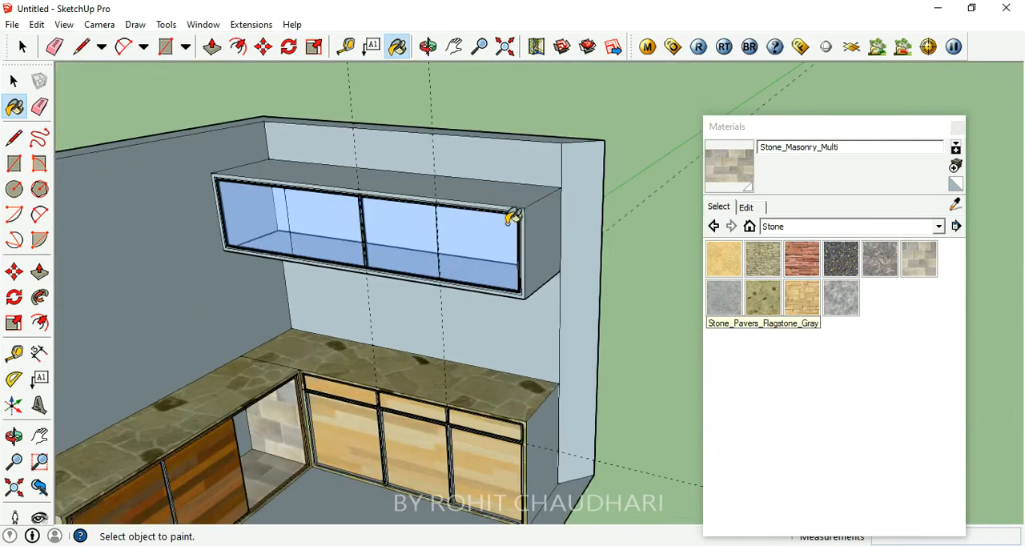
{"action": "scroll", "coordinate": [290, 177], "scroll_direction": "up", "scroll_amount": 3}
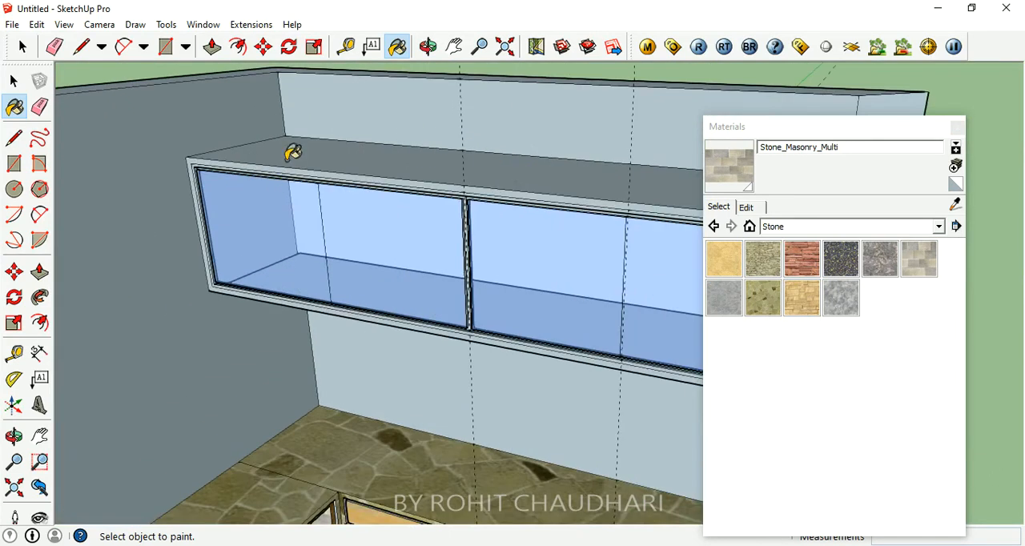
{"action": "scroll", "coordinate": [293, 154], "scroll_direction": "down", "scroll_amount": 6}
{"action": "left_click", "coordinate": [333, 336]}
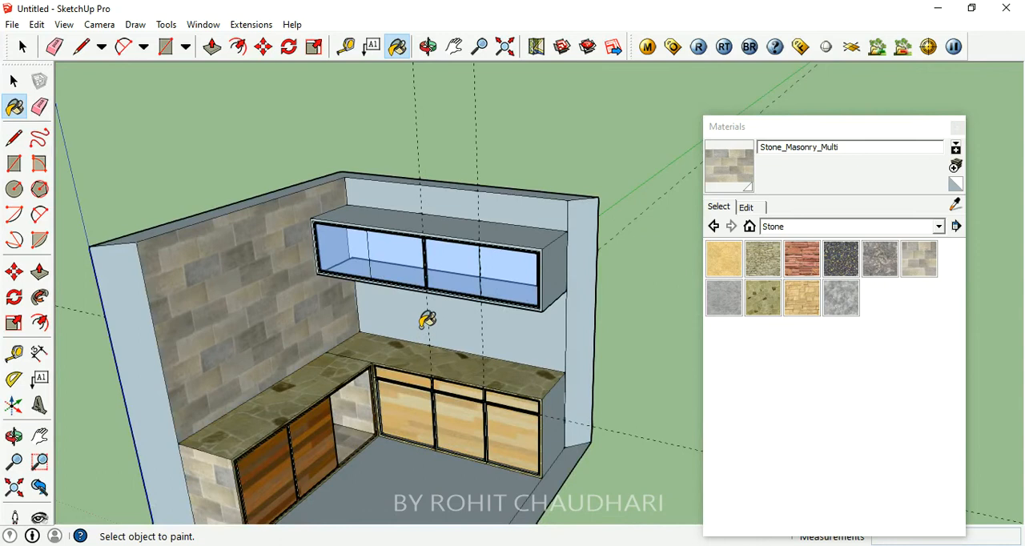
{"action": "middle_click_drag", "start_coordinate": [222, 301], "coordinate": [213, 263]}
{"action": "scroll", "coordinate": [215, 252], "scroll_direction": "up", "scroll_amount": 3}
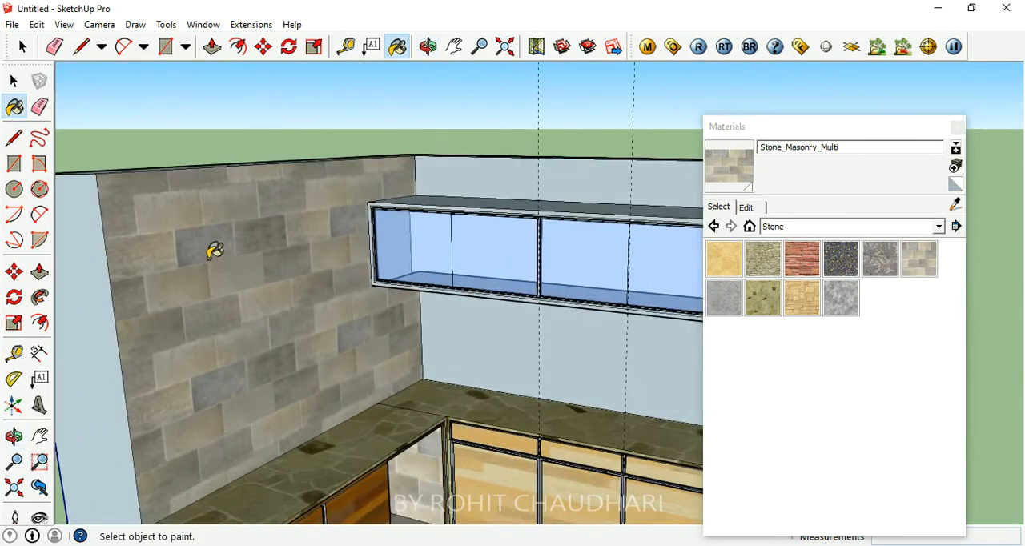
{"action": "left_click", "coordinate": [14, 164]}
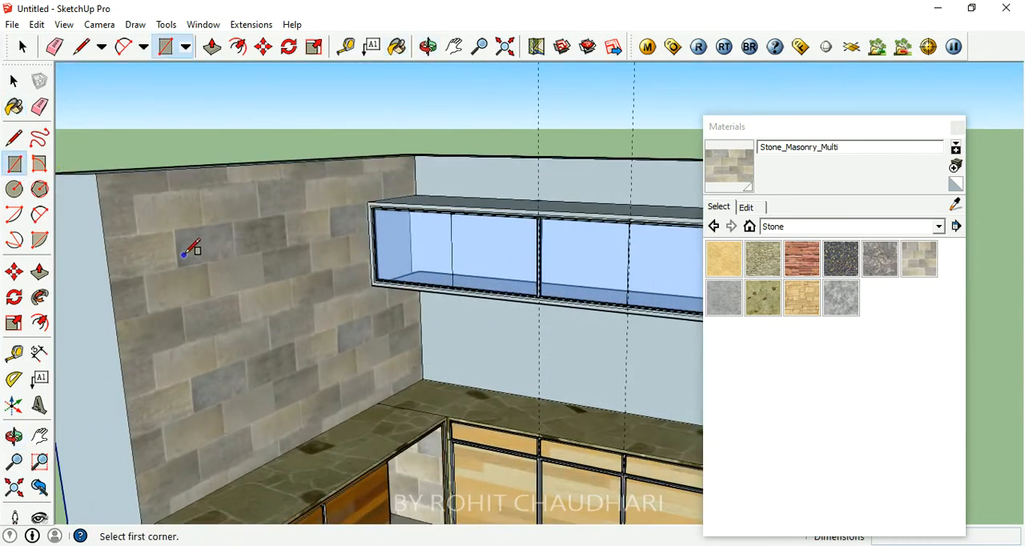
{"action": "left_click", "coordinate": [144, 274]}
{"action": "left_click", "coordinate": [353, 346]}
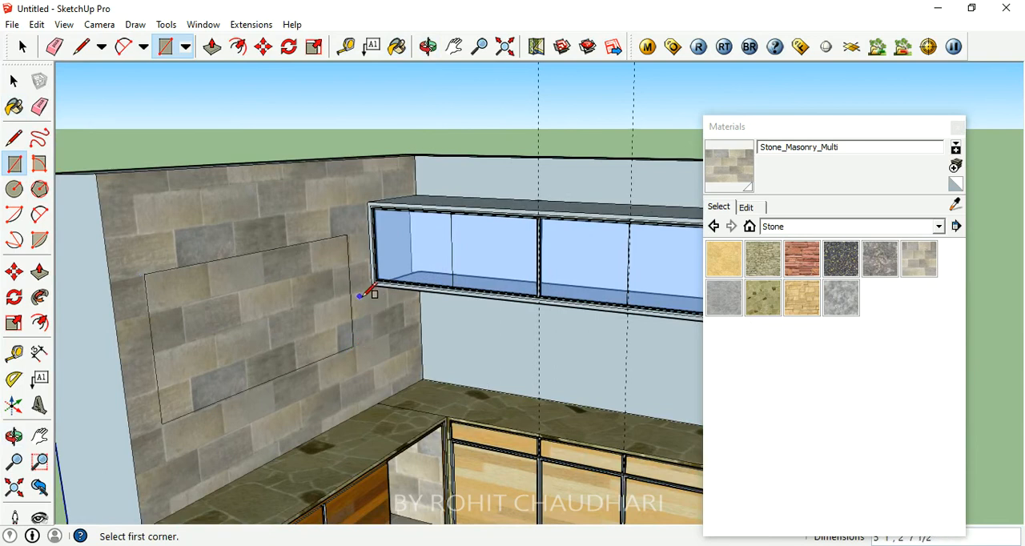
{"action": "left_click", "coordinate": [211, 47]}
{"action": "left_click", "coordinate": [297, 325]}
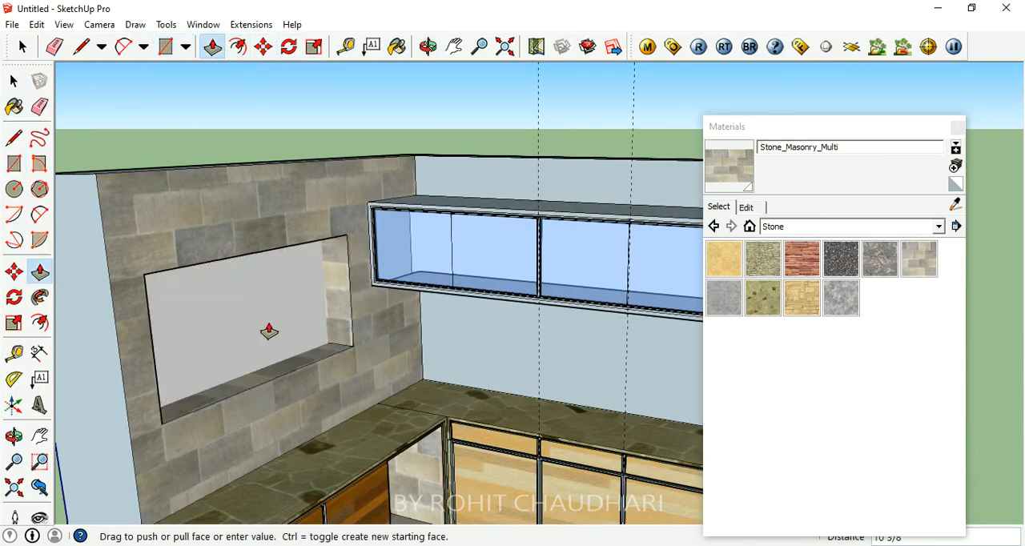
{"action": "key", "text": "Escape"}
{"action": "key", "text": "ctrl+z"}
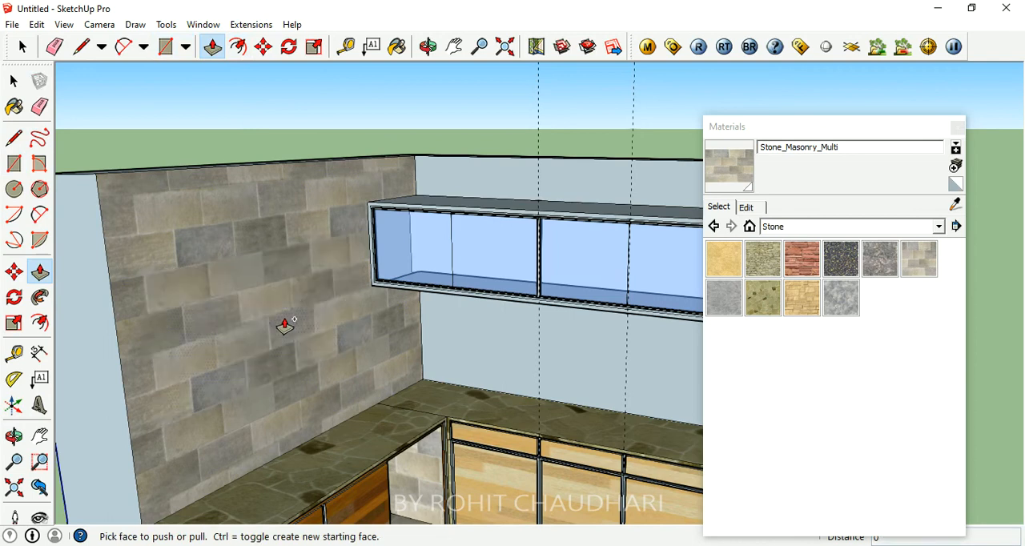
- Cut a window opening about 6' 2 3/8" by 2' 8 11/16" through the 9" left wall, starting at the overhead cabinet's upper front corner
{"action": "left_click", "coordinate": [14, 164]}
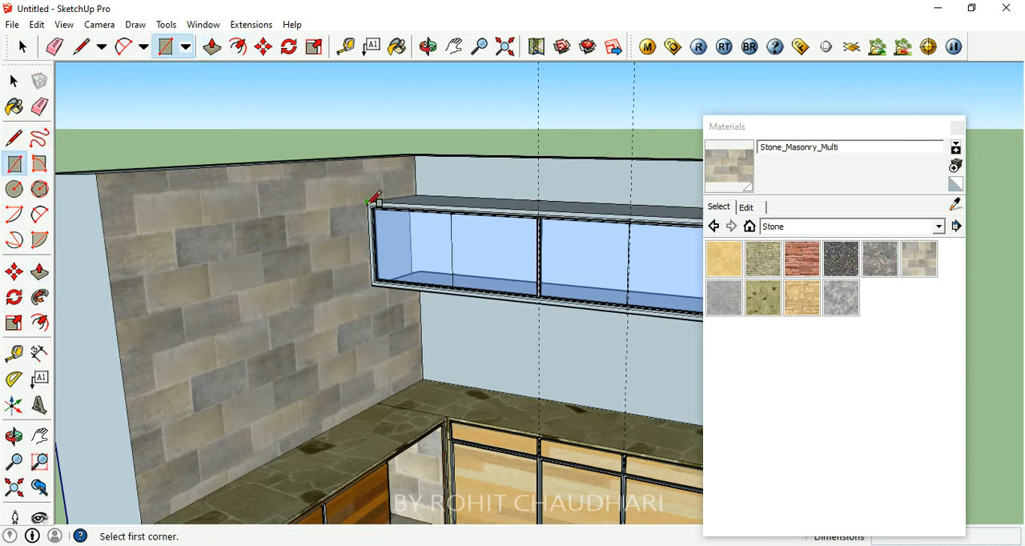
{"action": "left_click", "coordinate": [367, 202]}
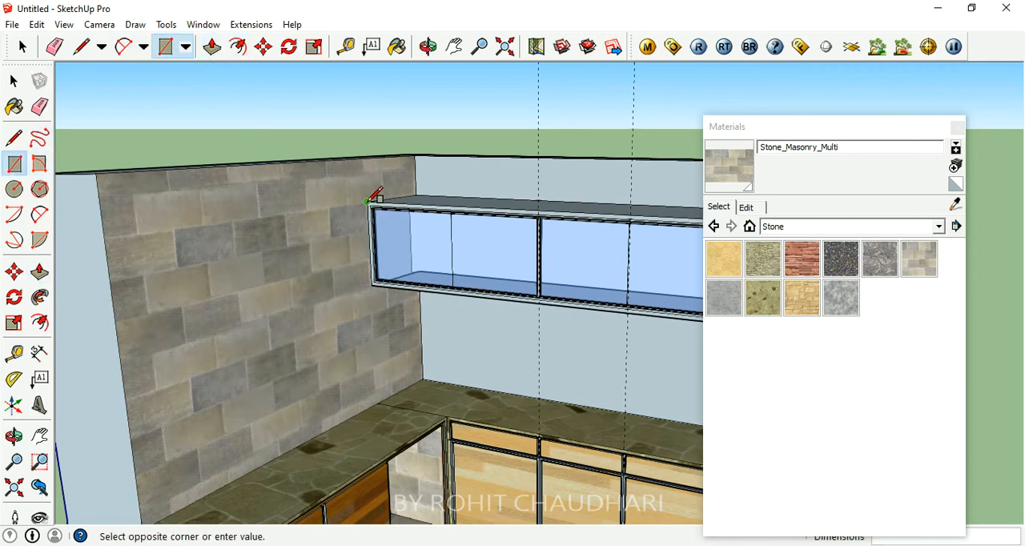
{"action": "left_click", "coordinate": [141, 396]}
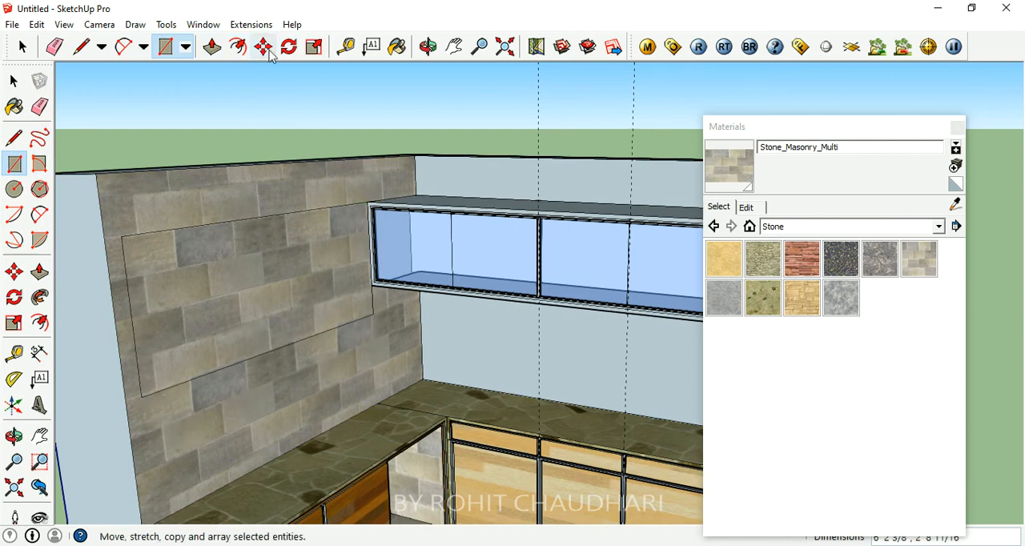
{"action": "left_click", "coordinate": [213, 48]}
{"action": "left_click", "coordinate": [291, 293]}
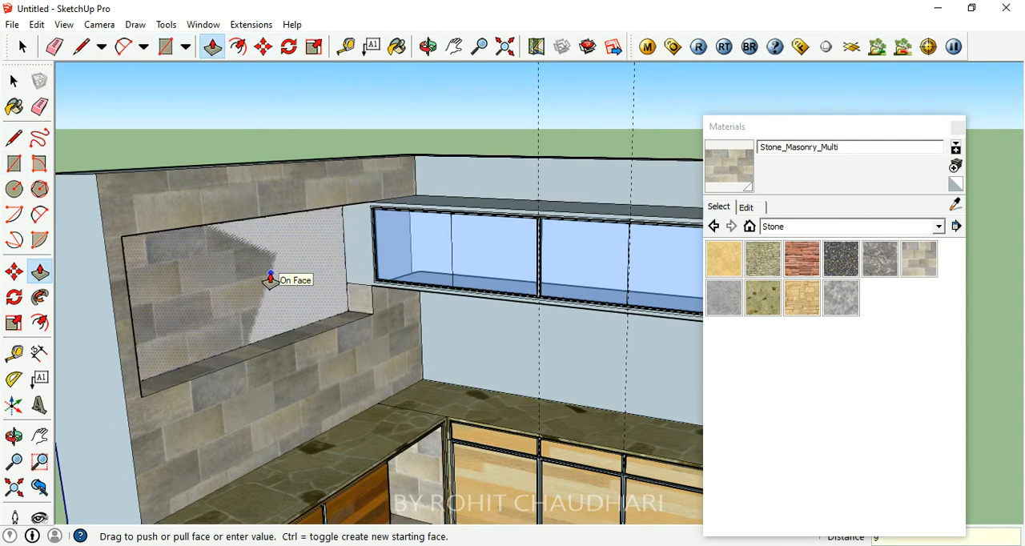
{"action": "left_click", "coordinate": [270, 280]}
- Draw a vertical line down the overhead cabinet's front edge where it meets the window opening
{"action": "middle_click_drag", "start_coordinate": [288, 290], "coordinate": [311, 316]}
{"action": "scroll", "coordinate": [480, 275], "scroll_direction": "down", "scroll_amount": 3}
{"action": "scroll", "coordinate": [247, 345], "scroll_direction": "up", "scroll_amount": 3}
{"action": "scroll", "coordinate": [530, 161], "scroll_direction": "up", "scroll_amount": 4}
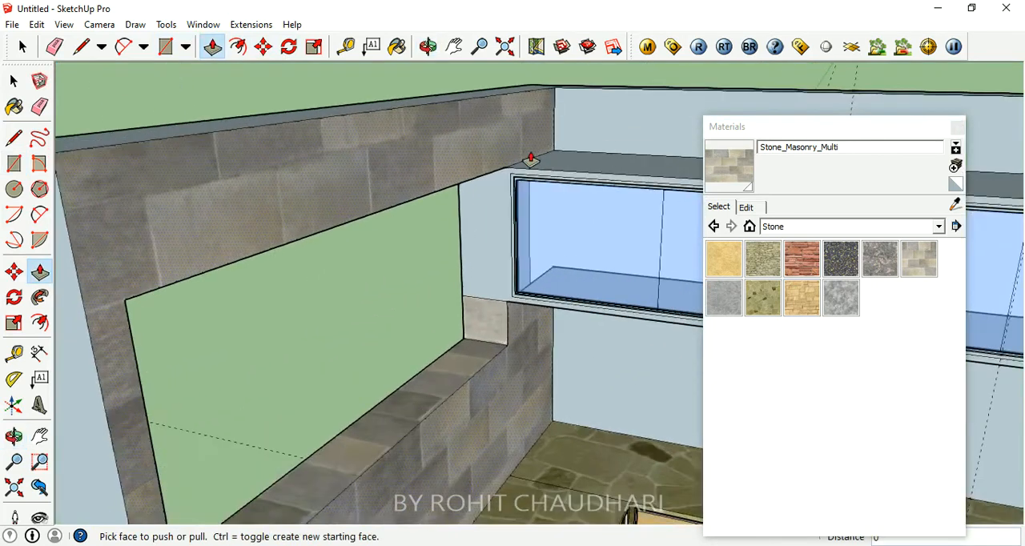
{"action": "scroll", "coordinate": [530, 160], "scroll_direction": "up", "scroll_amount": 2}
{"action": "left_click", "coordinate": [81, 47]}
{"action": "left_click", "coordinate": [481, 183]}
{"action": "left_click", "coordinate": [479, 390]}
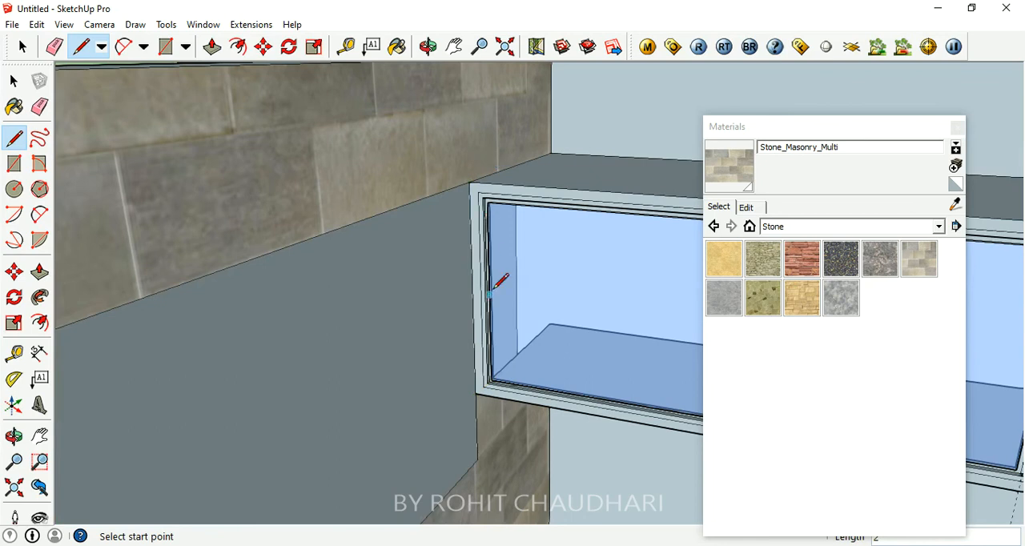
- Delete the face covering the left wall's window opening, working from outside the room
{"action": "scroll", "coordinate": [464, 114], "scroll_direction": "down", "scroll_amount": 3}
{"action": "middle_click_drag", "start_coordinate": [464, 115], "coordinate": [649, 246]}
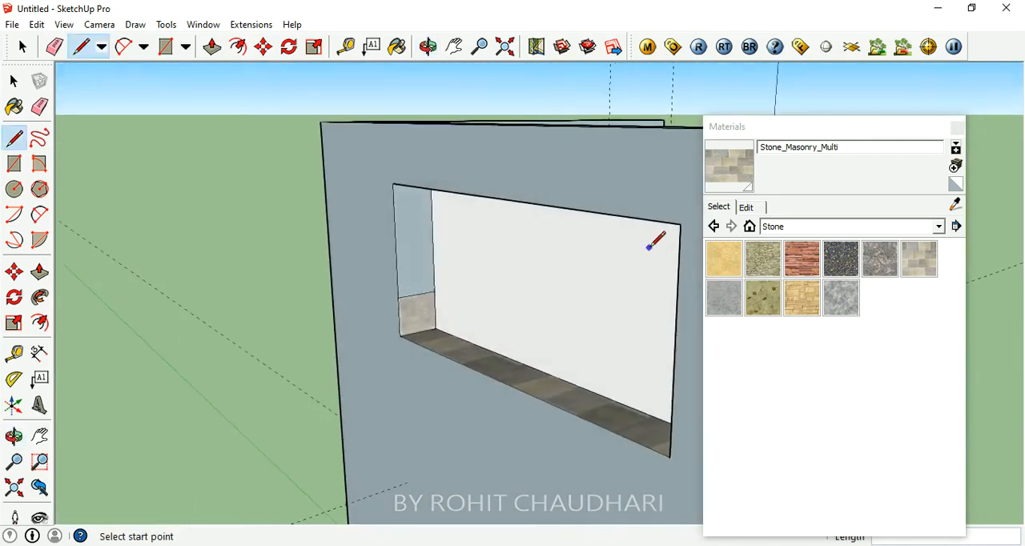
{"action": "key", "text": "space"}
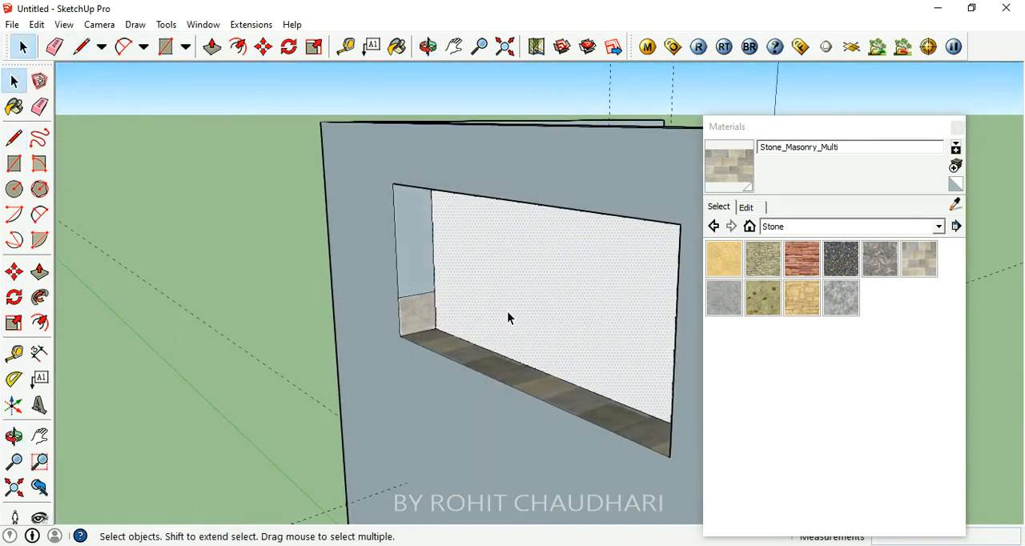
{"action": "key", "text": "Delete"}
- Paint the window opening's side face next to the overhead cabinet with the Stone_Masonry_Multi material
{"action": "middle_click_drag", "start_coordinate": [507, 312], "coordinate": [386, 215]}
{"action": "scroll", "coordinate": [267, 140], "scroll_direction": "up", "scroll_amount": 4}
{"action": "scroll", "coordinate": [291, 153], "scroll_direction": "up", "scroll_amount": 3}
{"action": "scroll", "coordinate": [568, 309], "scroll_direction": "down", "scroll_amount": 4}
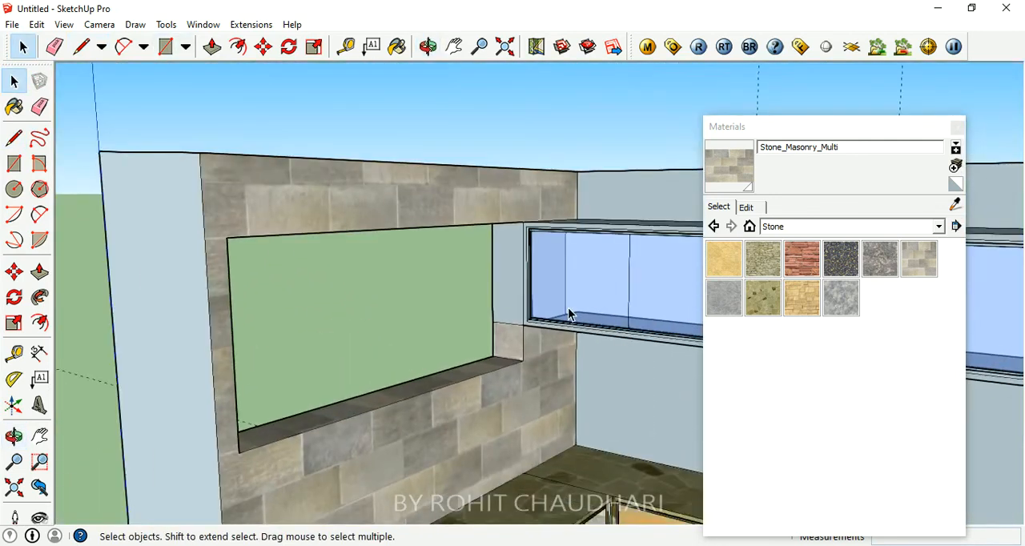
{"action": "scroll", "coordinate": [568, 307], "scroll_direction": "up", "scroll_amount": 2}
{"action": "left_click", "coordinate": [918, 258]}
{"action": "left_click", "coordinate": [499, 258]}
- Try the Stone_Marble and Stone_Sandstone_Ashlar_Light materials on the back wall around the overhead cabinet
{"action": "scroll", "coordinate": [491, 253], "scroll_direction": "down", "scroll_amount": 2}
{"action": "middle_click_drag", "start_coordinate": [491, 253], "coordinate": [249, 279]}
{"action": "scroll", "coordinate": [192, 304], "scroll_direction": "down", "scroll_amount": 3}
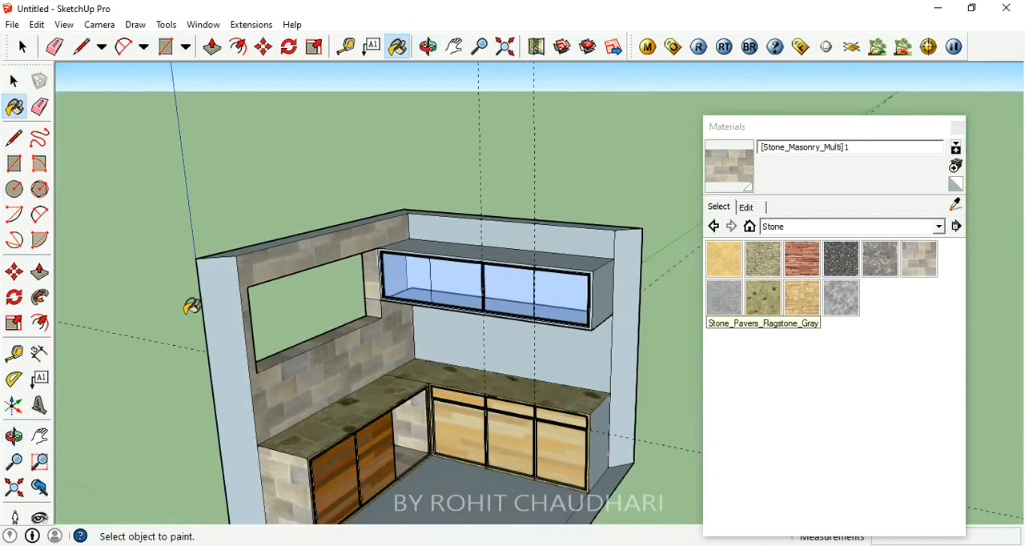
{"action": "scroll", "coordinate": [426, 347], "scroll_direction": "up", "scroll_amount": 5}
{"action": "left_click", "coordinate": [869, 268]}
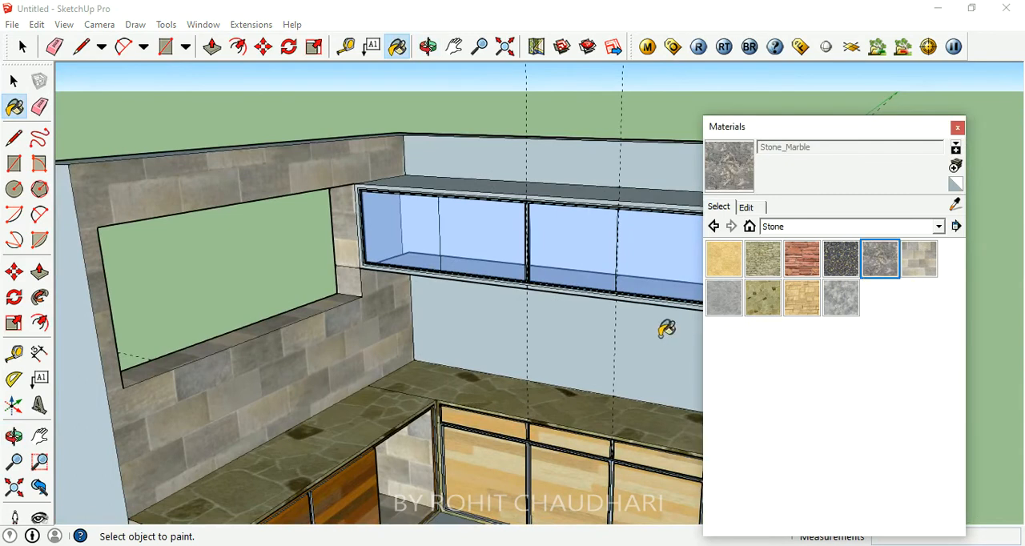
{"action": "left_click", "coordinate": [663, 330]}
{"action": "left_click", "coordinate": [839, 293]}
{"action": "left_click", "coordinate": [798, 293]}
{"action": "left_click", "coordinate": [674, 353]}
{"action": "left_click", "coordinate": [604, 164]}
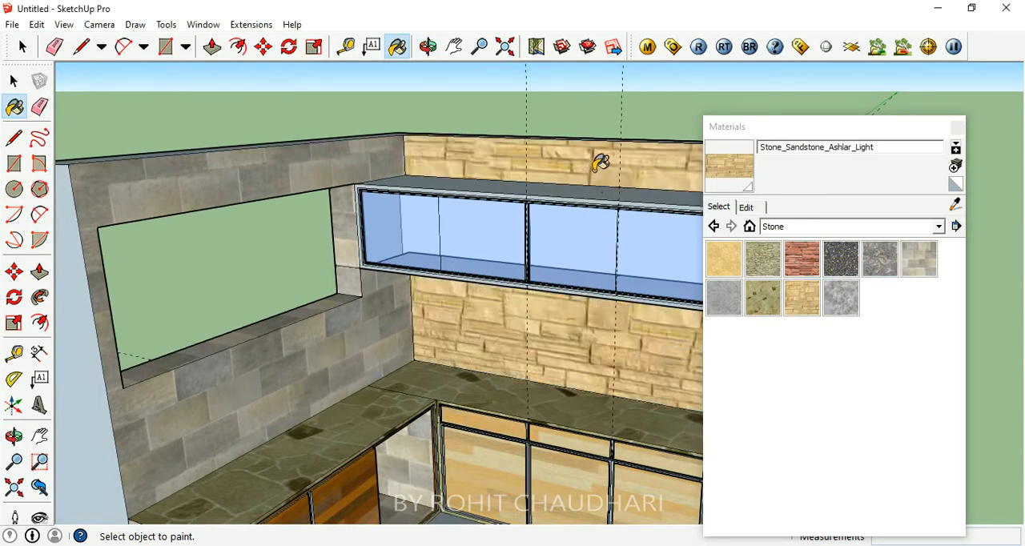
- Try the Stone_Flagstone_Ashlar material on the back wall above and below the overhead cabinet
{"action": "left_click", "coordinate": [801, 258]}
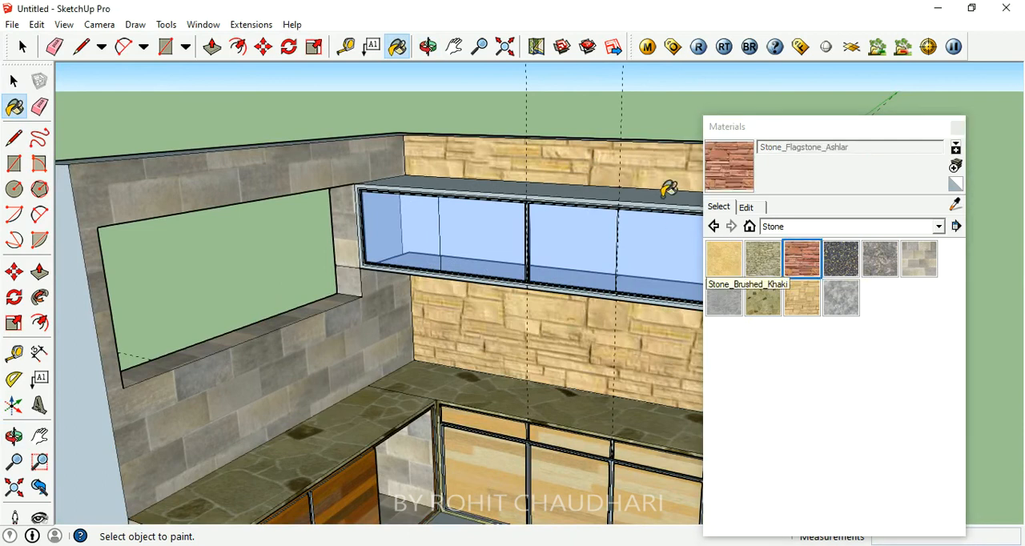
{"action": "left_click", "coordinate": [662, 177]}
{"action": "left_click", "coordinate": [629, 360]}
- Paint the back wall above and below the overhead cabinet with the Stone_Pavers_Flagstone_Gray material
{"action": "left_click", "coordinate": [724, 297]}
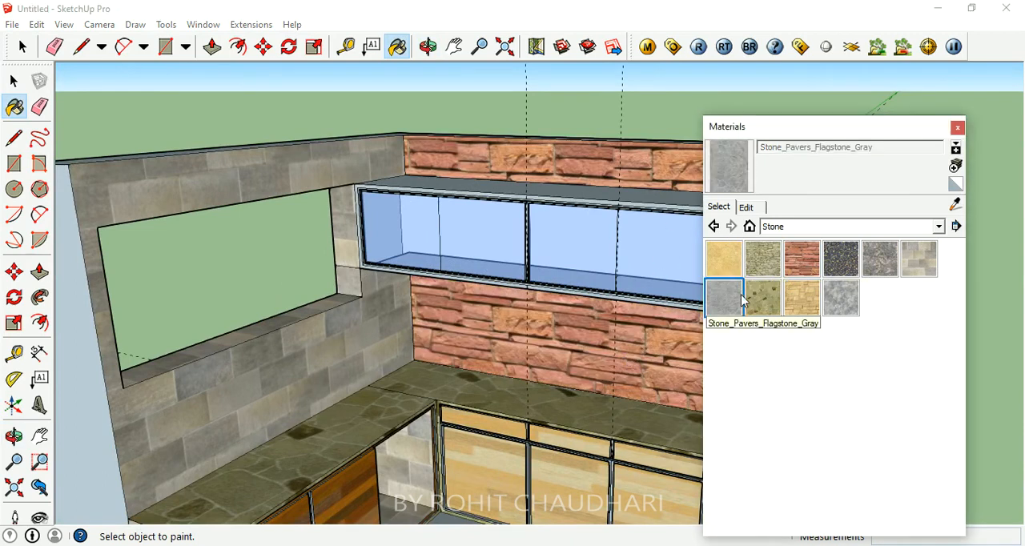
{"action": "left_click", "coordinate": [647, 327]}
{"action": "left_click", "coordinate": [641, 148]}
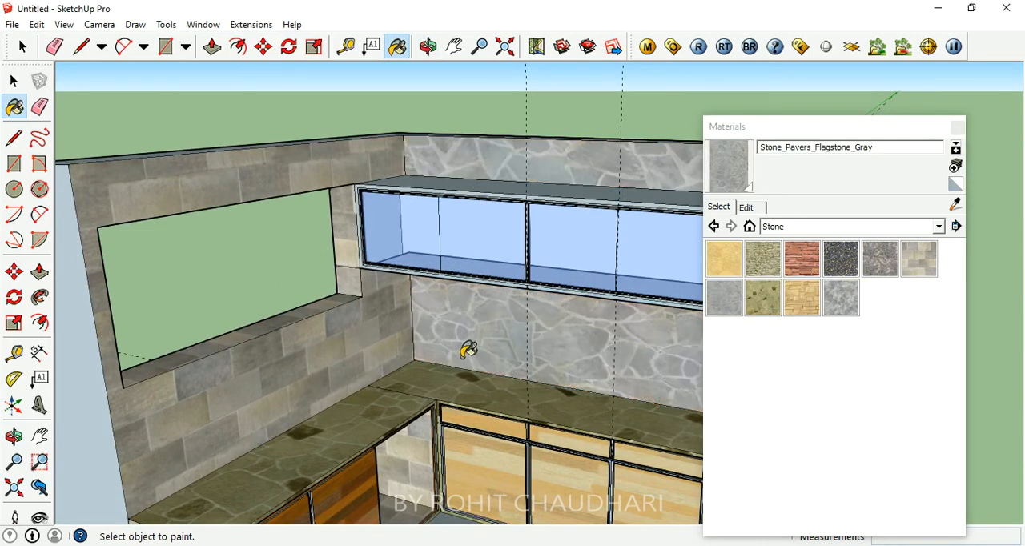
- Paint the left wall around the window opening with the Stone_Pavers_Flagstone_Gray material
{"action": "middle_click_drag", "start_coordinate": [471, 353], "coordinate": [473, 305]}
{"action": "scroll", "coordinate": [359, 188], "scroll_direction": "down", "scroll_amount": 3}
{"action": "middle_click_drag", "start_coordinate": [362, 279], "coordinate": [309, 311]}
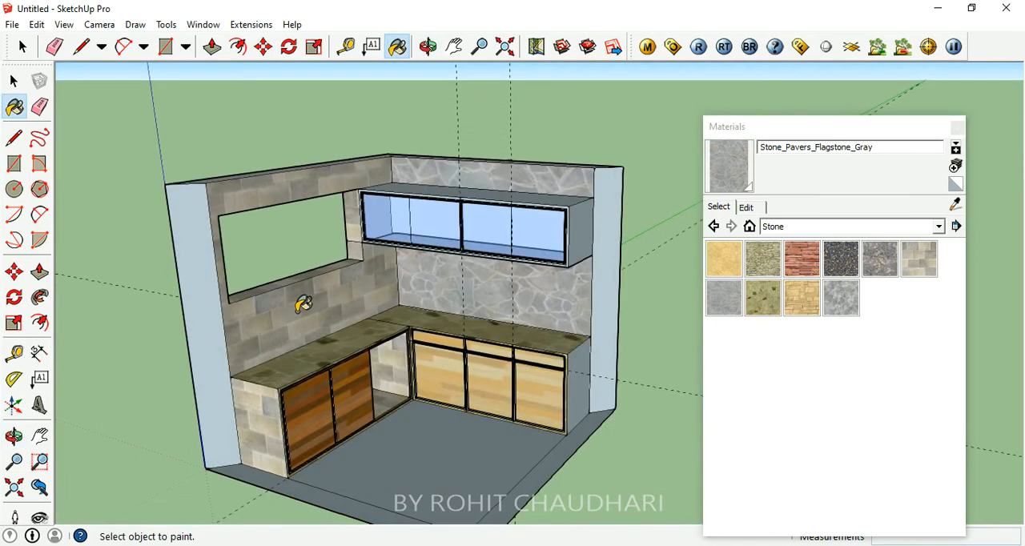
{"action": "left_click", "coordinate": [302, 304]}
- Examine the painted walls, window opening, counters and overhead cabinet from below and from the front
{"action": "scroll", "coordinate": [257, 240], "scroll_direction": "up", "scroll_amount": 5}
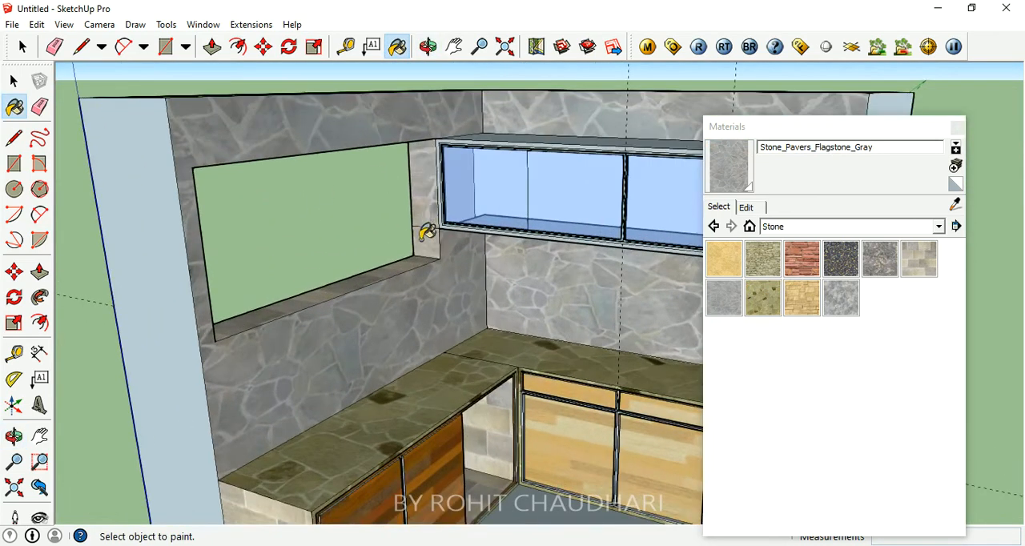
{"action": "mouse_move", "coordinate": [405, 259]}
{"action": "middle_mouse_down"}
{"action": "mouse_move", "coordinate": [289, 155]}
{"action": "mouse_move", "coordinate": [284, 114]}
{"action": "middle_mouse_up"}
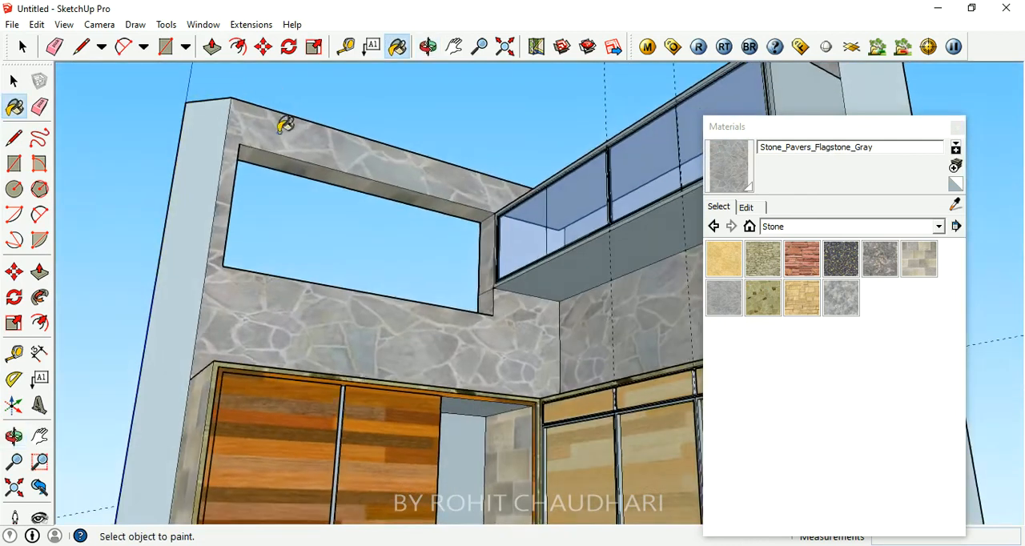
{"action": "middle_click_drag", "start_coordinate": [343, 175], "coordinate": [114, 214]}
{"action": "middle_click_drag", "start_coordinate": [424, 263], "coordinate": [606, 356]}
{"action": "scroll", "coordinate": [513, 290], "scroll_direction": "down", "scroll_amount": 3}
{"action": "scroll", "coordinate": [507, 297], "scroll_direction": "up", "scroll_amount": 4}
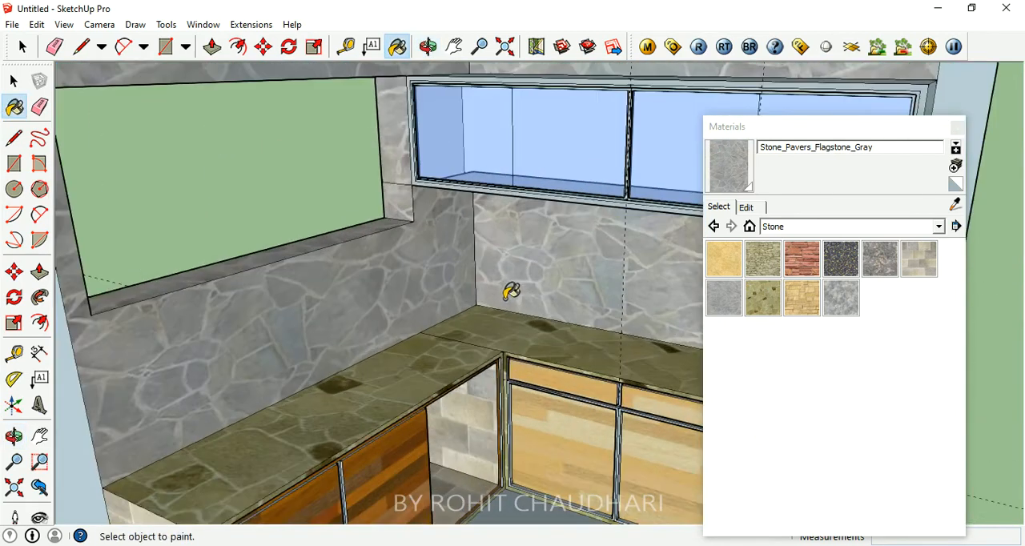
{"action": "scroll", "coordinate": [507, 252], "scroll_direction": "down", "scroll_amount": 4}
{"action": "scroll", "coordinate": [509, 213], "scroll_direction": "up", "scroll_amount": 5}
{"action": "scroll", "coordinate": [554, 318], "scroll_direction": "down", "scroll_amount": 5}
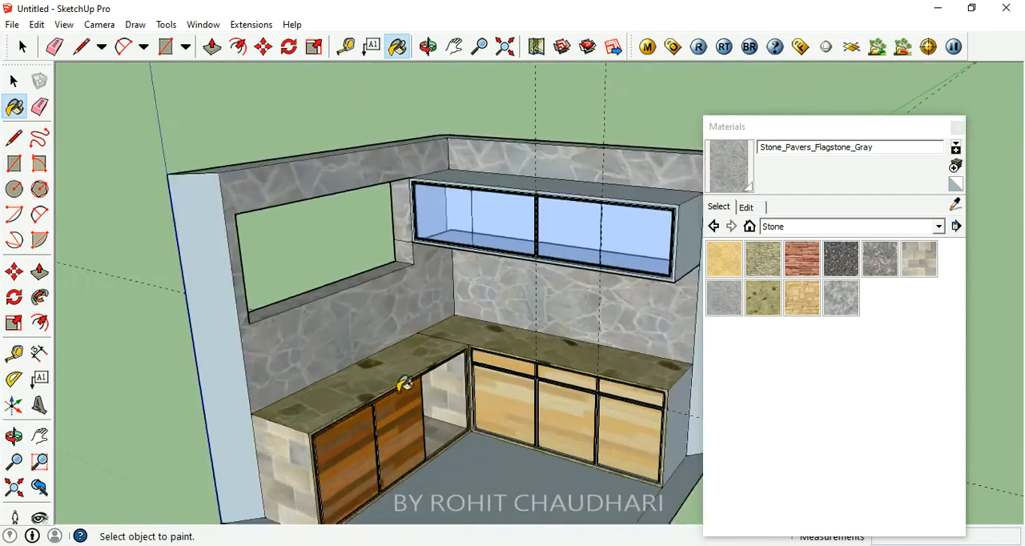
- Paint the tops of both counter sections and the back-wall counter's end panel with the Stone_Masonry_Multi material
{"action": "scroll", "coordinate": [404, 384], "scroll_direction": "up", "scroll_amount": 3}
{"action": "left_click", "coordinate": [905, 266]}
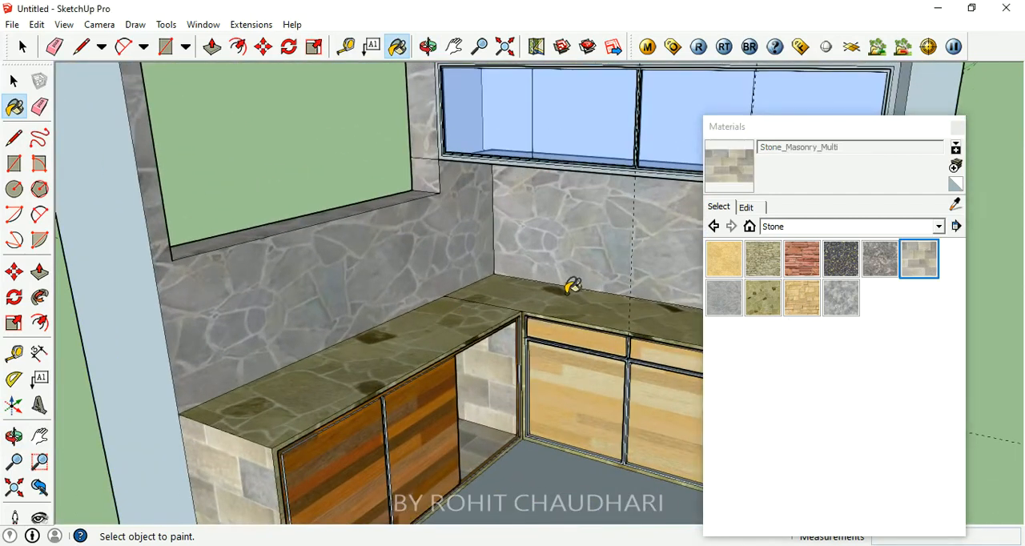
{"action": "left_click", "coordinate": [570, 290]}
{"action": "middle_click_drag", "start_coordinate": [561, 365], "coordinate": [488, 252]}
{"action": "scroll", "coordinate": [216, 301], "scroll_direction": "down", "scroll_amount": 4}
{"action": "middle_click_drag", "start_coordinate": [208, 304], "coordinate": [312, 336]}
{"action": "left_click", "coordinate": [645, 367]}
- Close the Materials window and render the kitchen corner with V-Ray
{"action": "scroll", "coordinate": [572, 377], "scroll_direction": "up", "scroll_amount": 1}
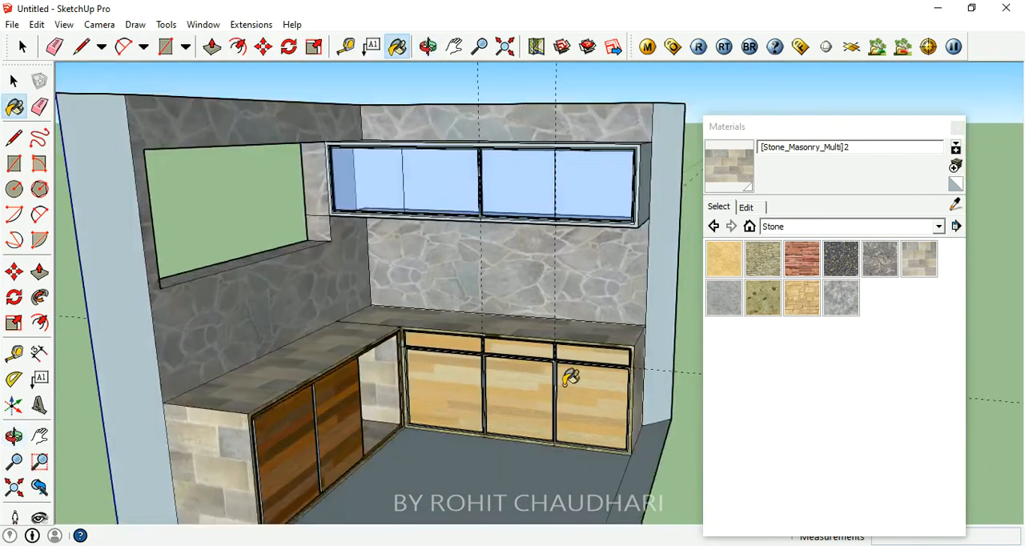
{"action": "scroll", "coordinate": [434, 341], "scroll_direction": "down", "scroll_amount": 3}
{"action": "scroll", "coordinate": [376, 320], "scroll_direction": "up", "scroll_amount": 5}
{"action": "scroll", "coordinate": [296, 297], "scroll_direction": "down", "scroll_amount": 3}
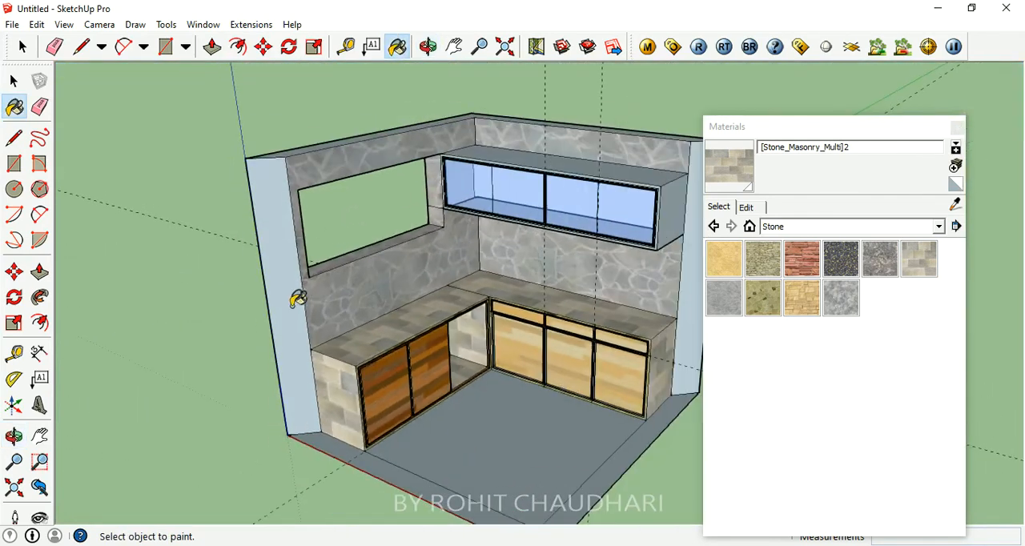
{"action": "scroll", "coordinate": [497, 326], "scroll_direction": "up", "scroll_amount": 5}
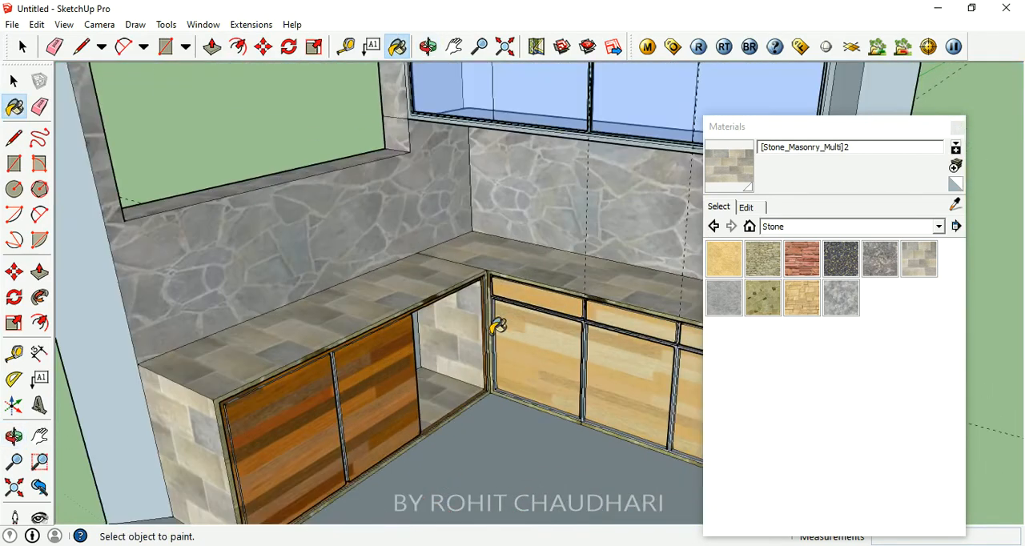
{"action": "left_click", "coordinate": [958, 128]}
{"action": "left_click", "coordinate": [13, 82]}
{"action": "left_click", "coordinate": [701, 47]}
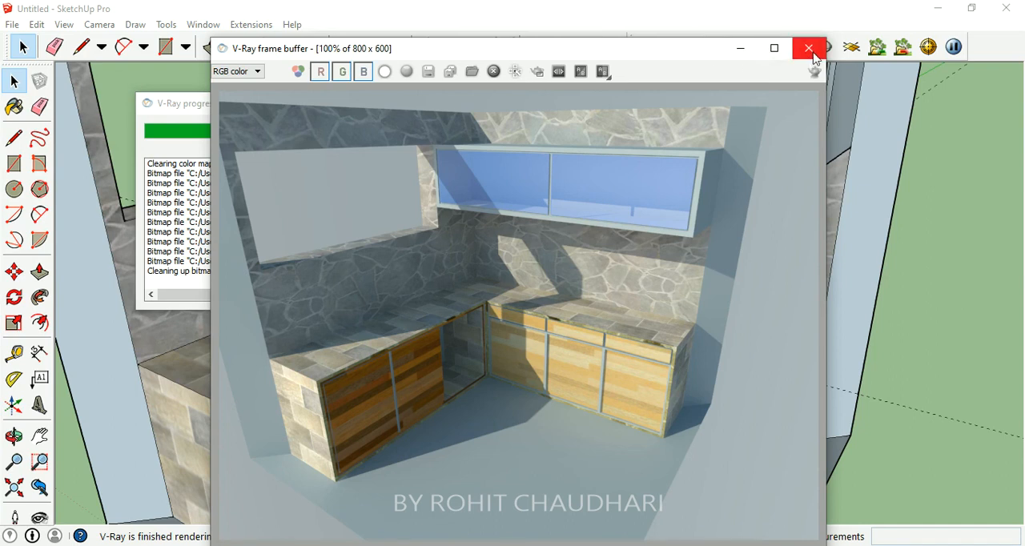
- Examine the finished kitchen render and close the V-Ray frame buffer
{"action": "left_click_drag", "start_coordinate": [677, 51], "coordinate": [700, 43]}
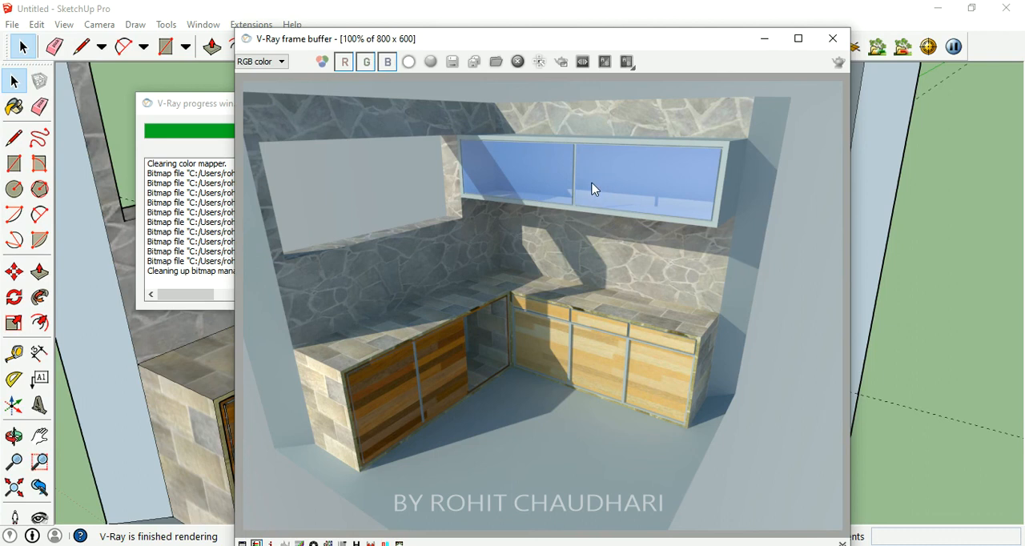
{"action": "left_click", "coordinate": [832, 39]}
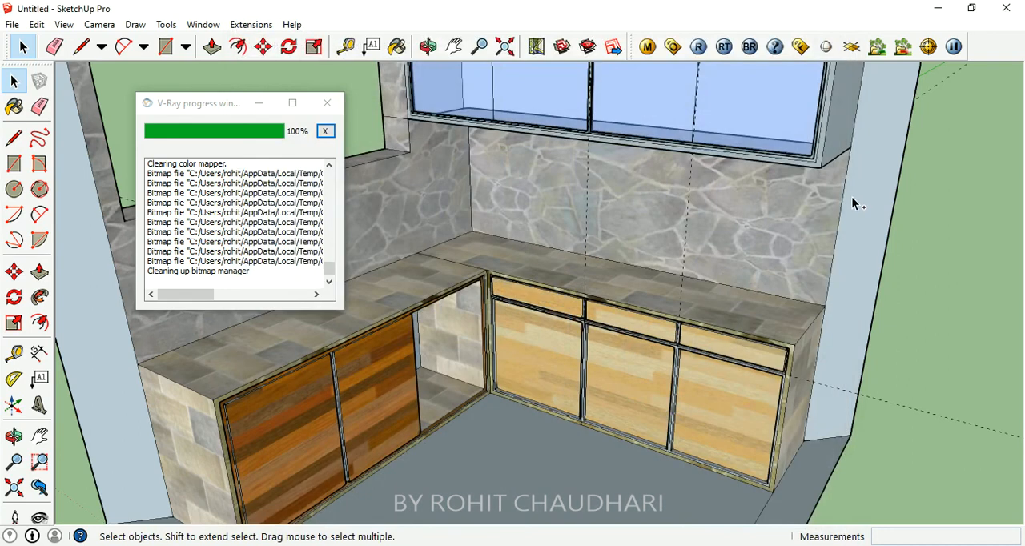